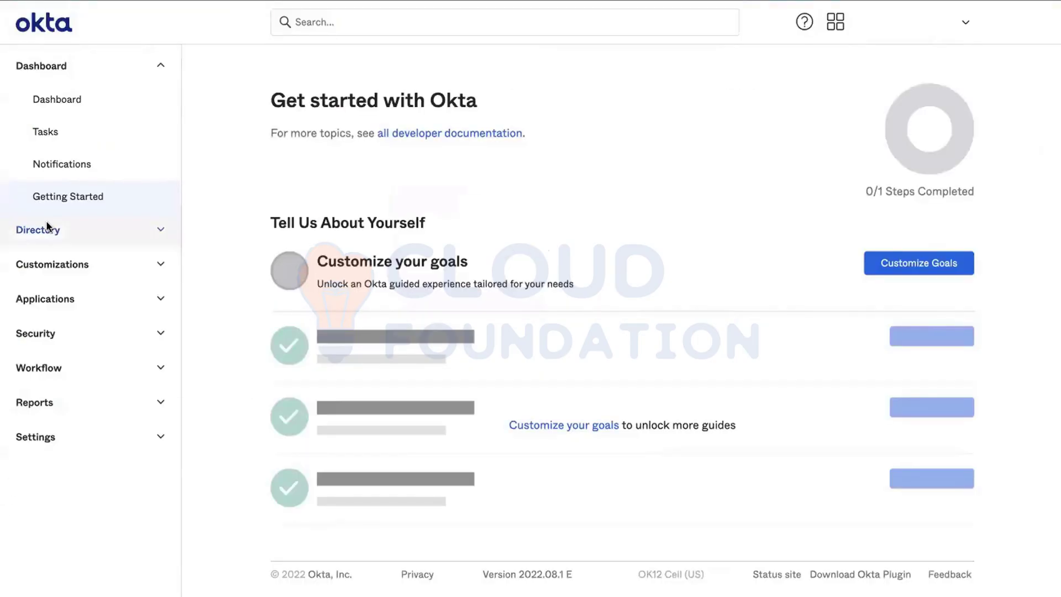
# Step: Search Google for "rockstar plug" in a new browser tab
pyautogui.press('super+t')
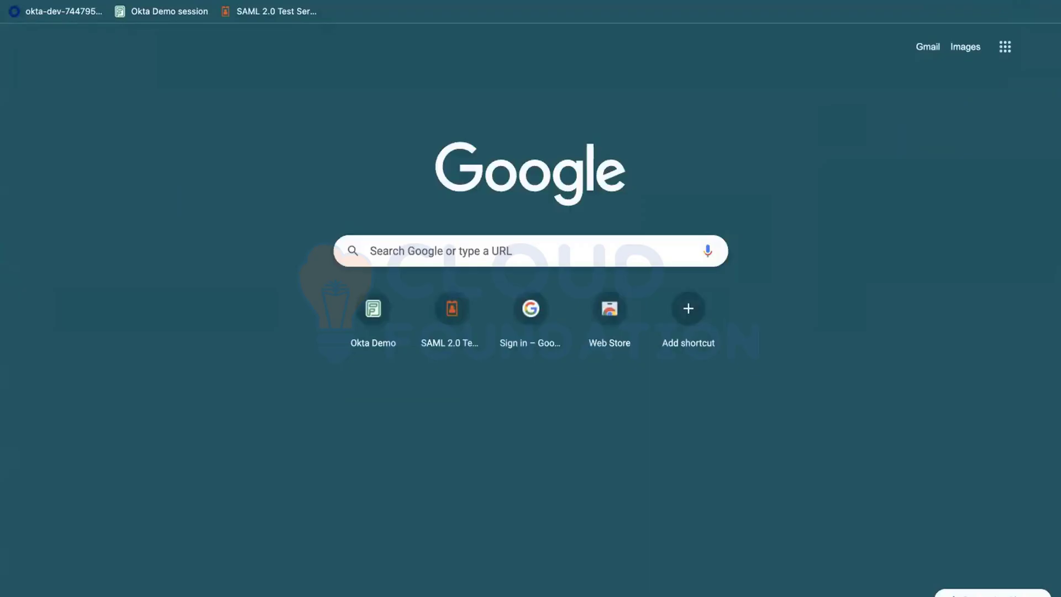
pyautogui.write('rockstar')
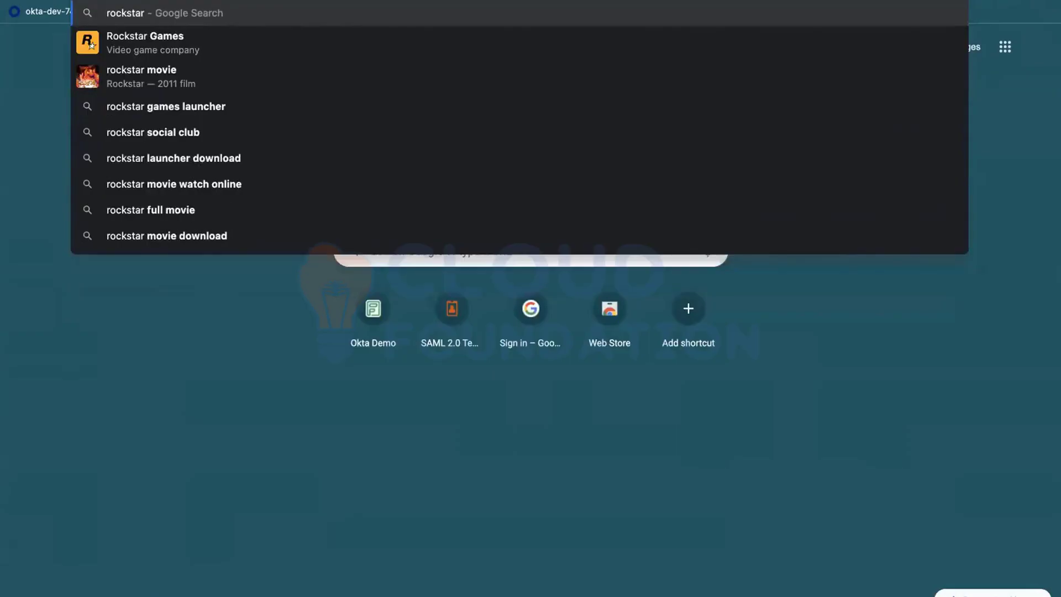
pyautogui.write('plugin')
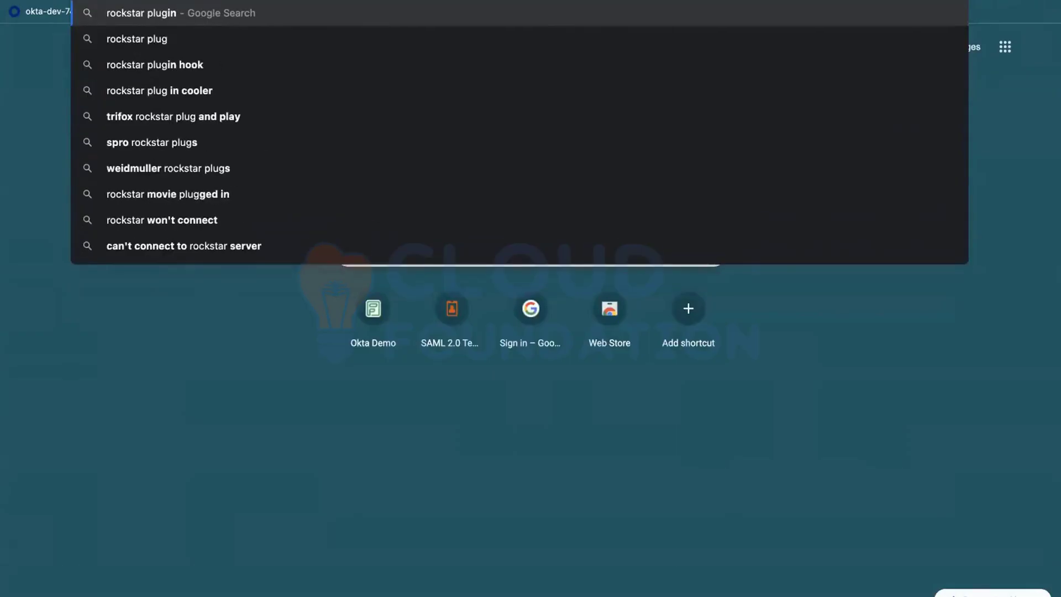
pyautogui.click(151, 39)
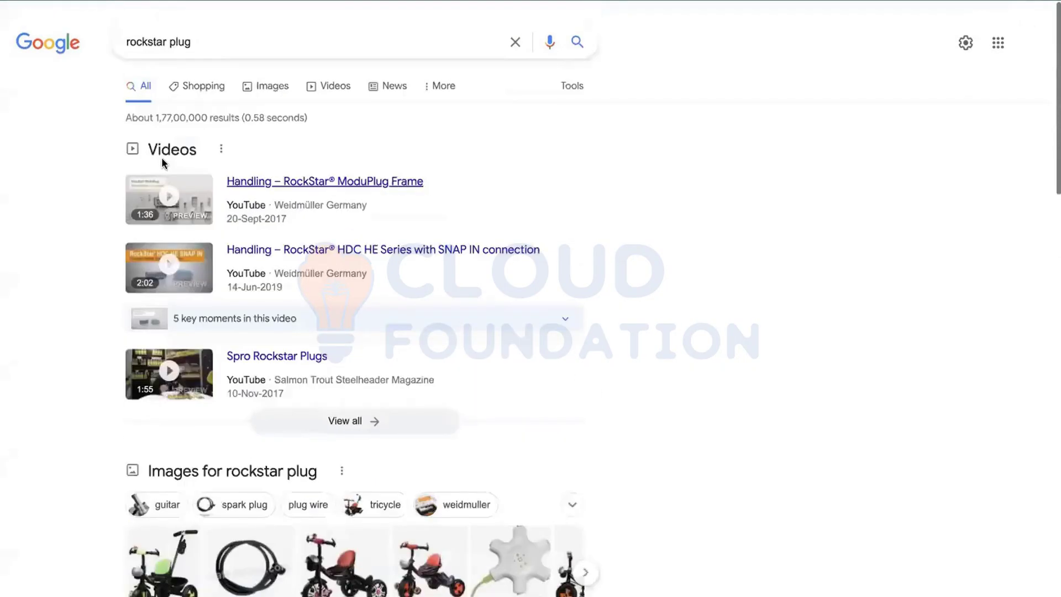
# Step: Open the rockstar extension's Chrome Web Store listing from the search results and add the extension to Chrome
pyautogui.scroll(-4, 208, 462)
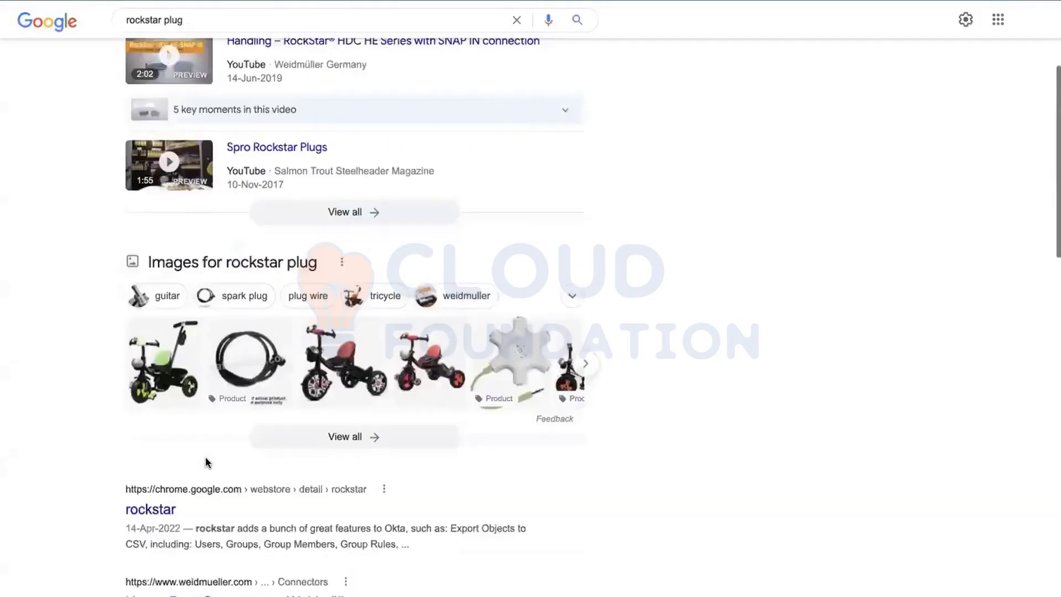
pyautogui.scroll(-4, 205, 462)
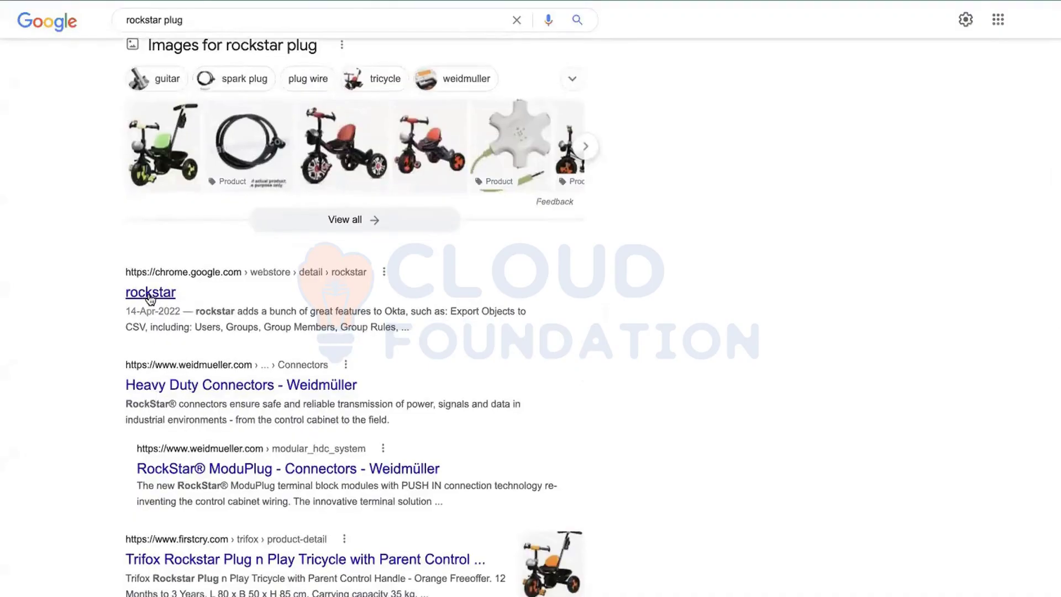
pyautogui.click(150, 293)
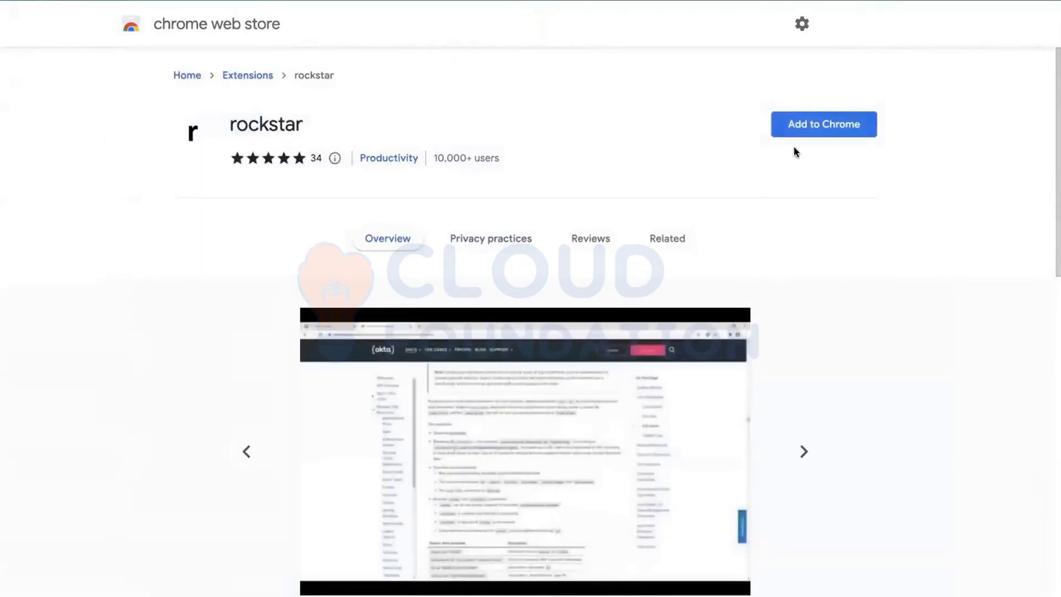
pyautogui.click(831, 123)
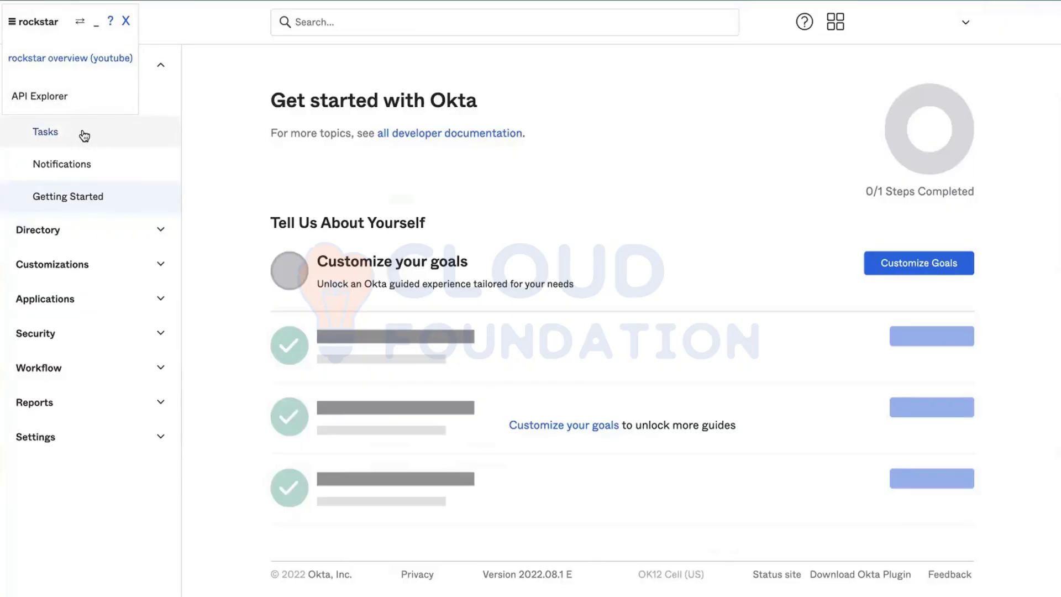
# Step: Go to the People directory in the Okta admin console and open rockstar's Export Users dialog
pyautogui.click(95, 23)
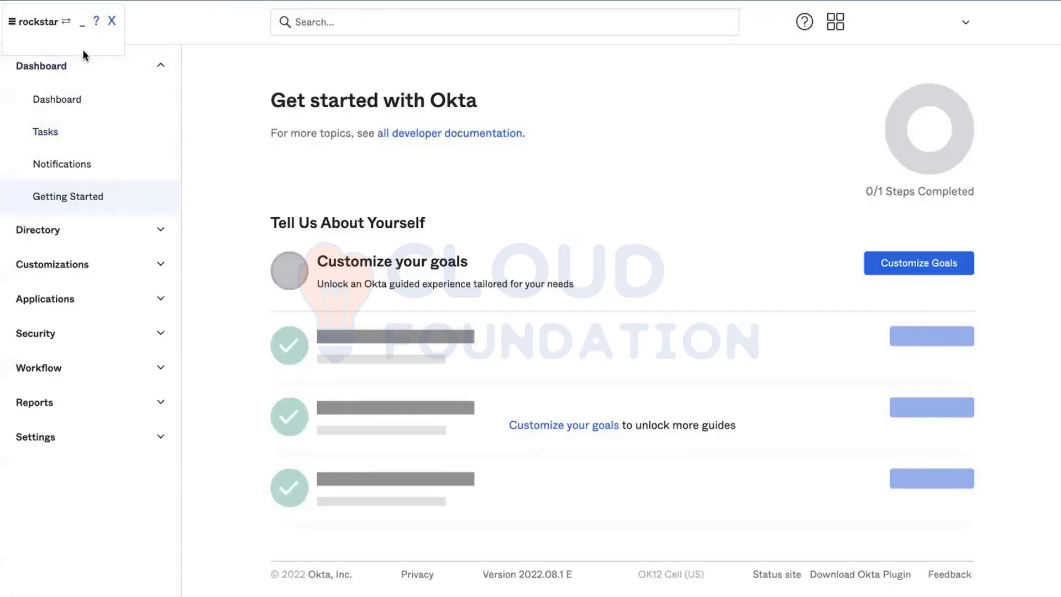
pyautogui.click(81, 24)
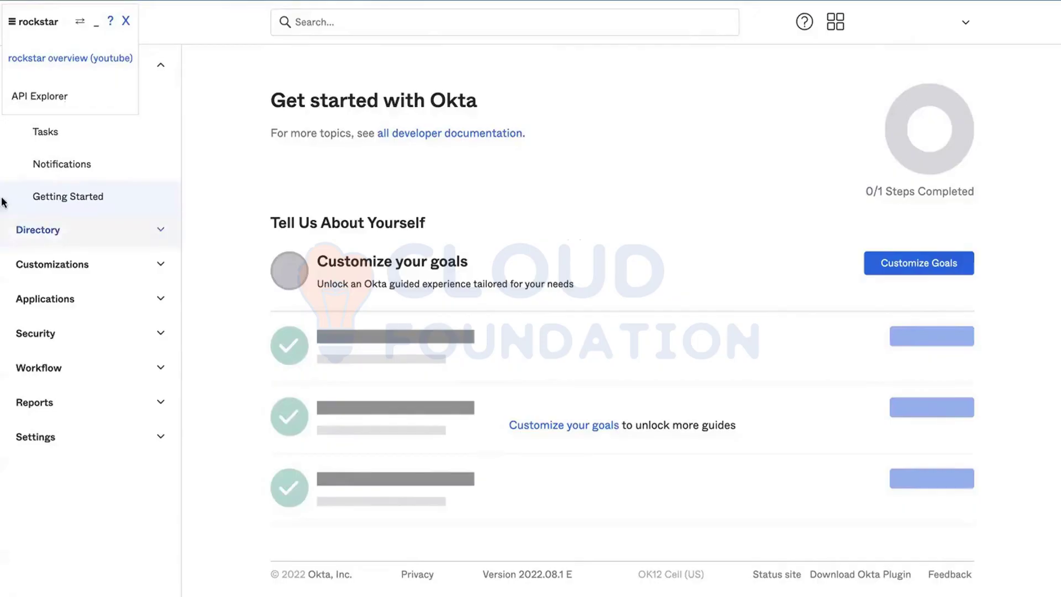
pyautogui.click(63, 229)
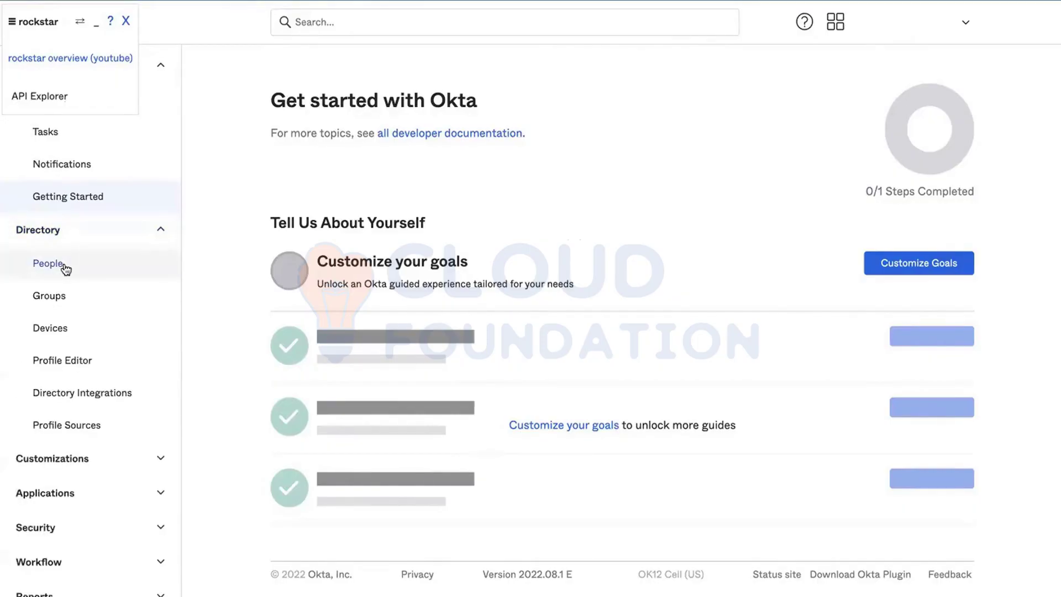
pyautogui.click(48, 263)
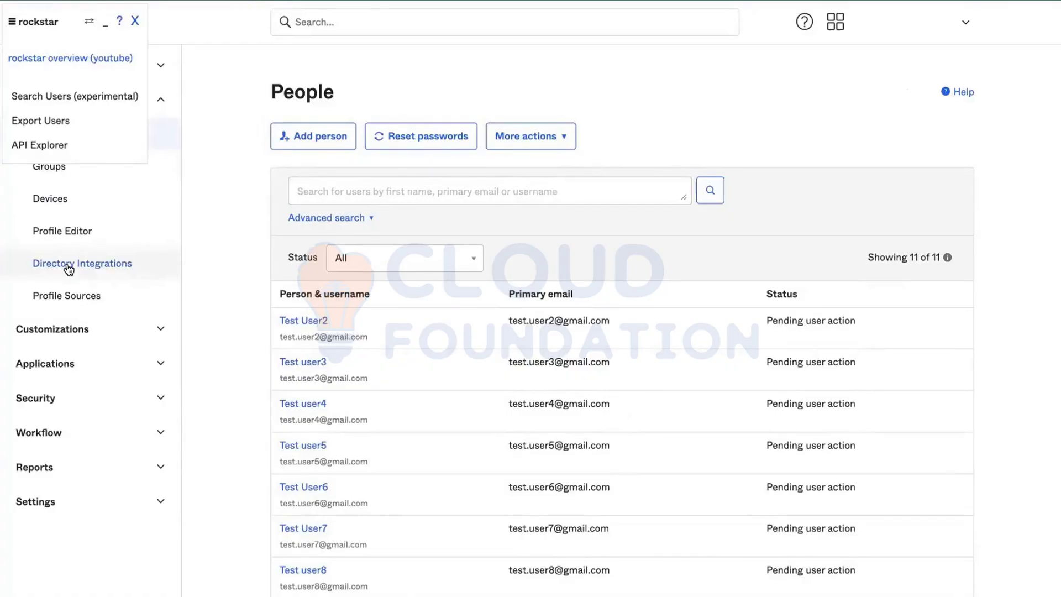
pyautogui.click(49, 126)
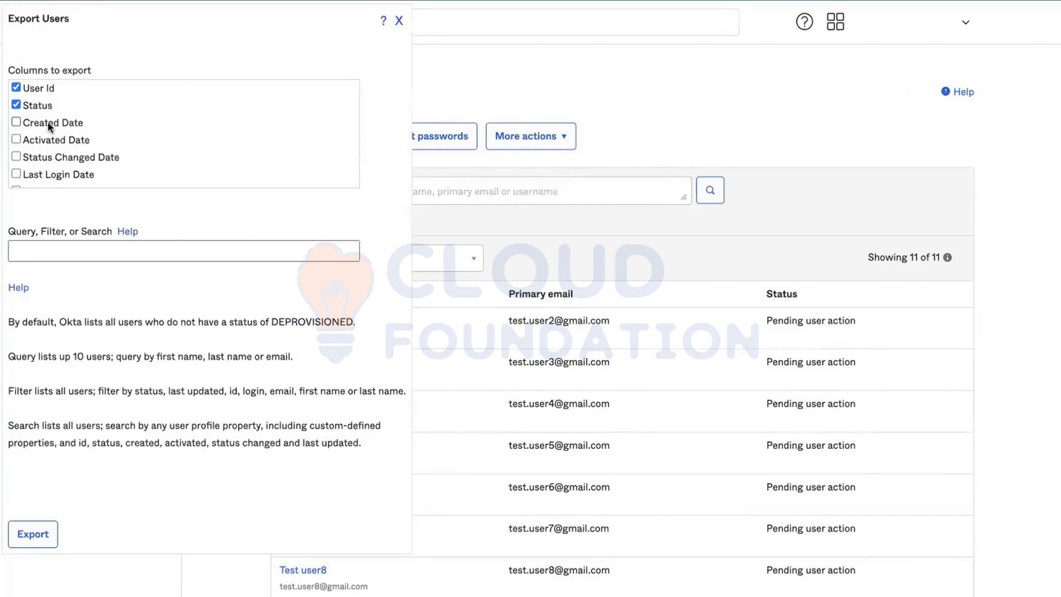
# Step: Include Mobile phone among the columns for the user export
pyautogui.scroll(-2, 68, 171)
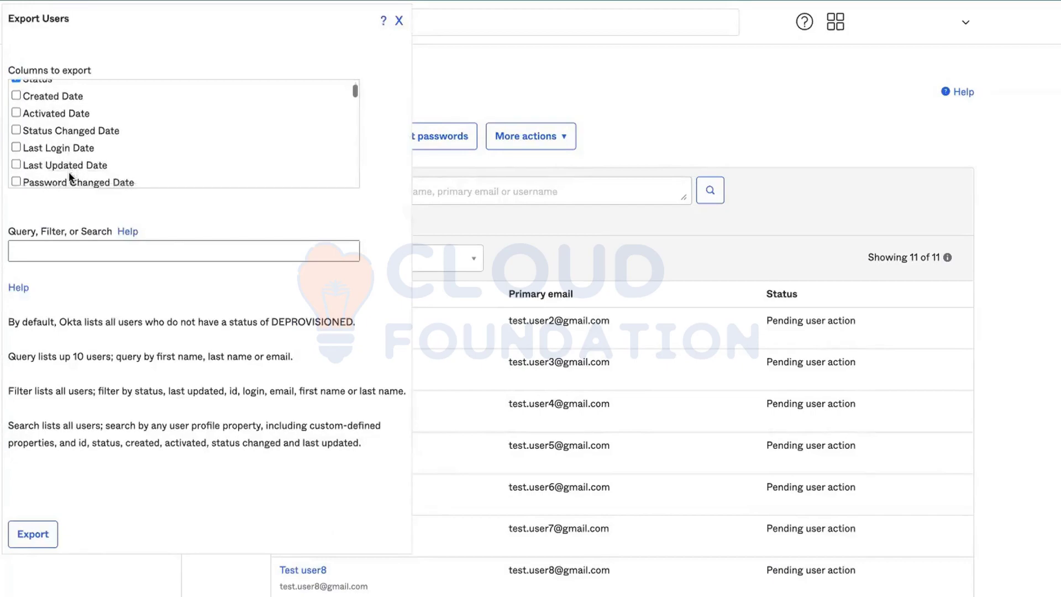
pyautogui.scroll(-6, 69, 175)
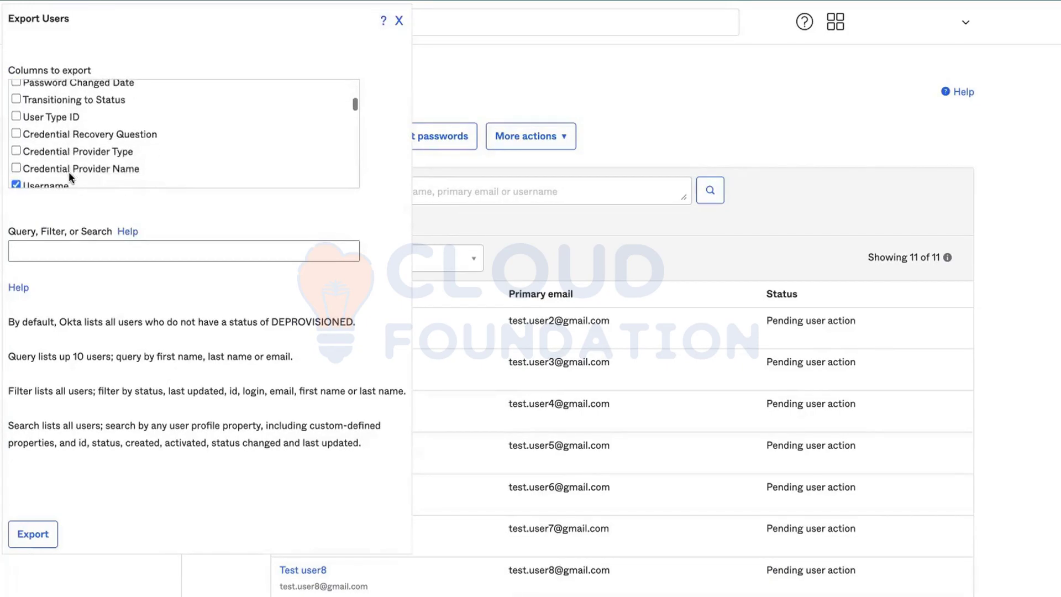
pyautogui.scroll(-9, 69, 171)
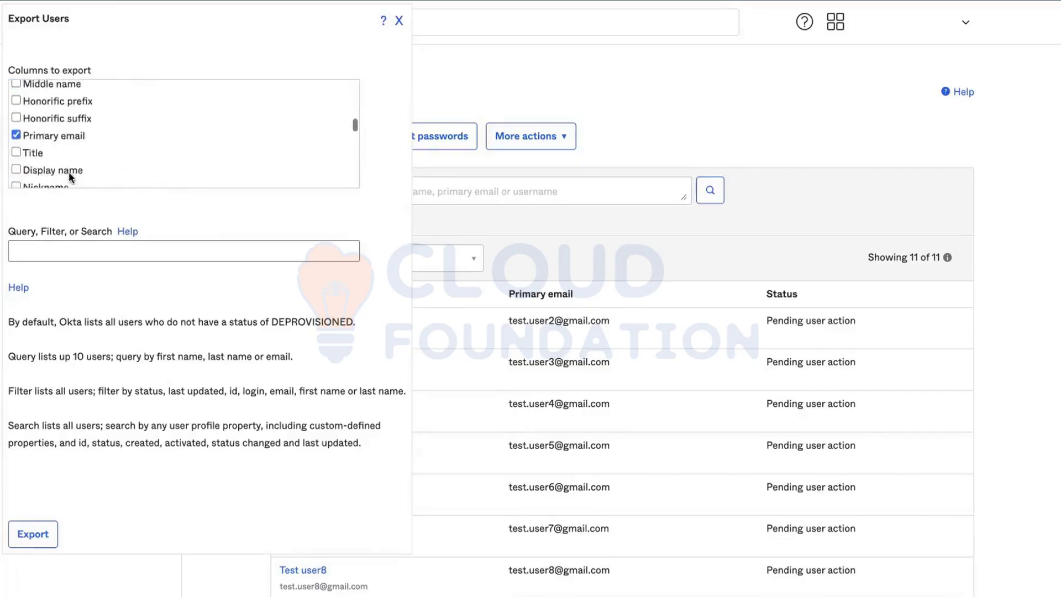
pyautogui.scroll(-6, 69, 175)
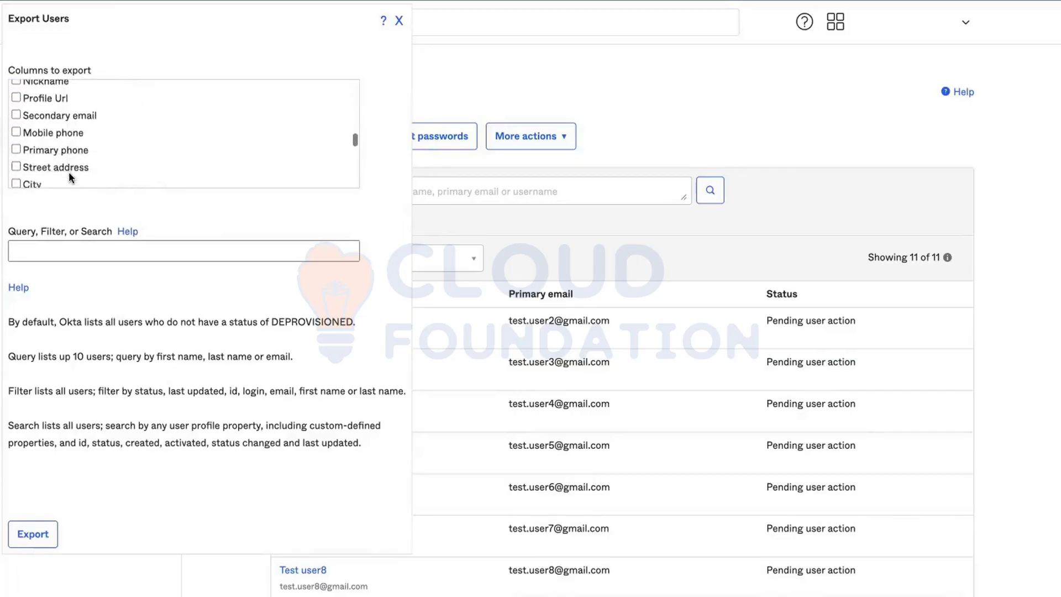
pyautogui.scroll(-1, 69, 171)
pyautogui.click(16, 122)
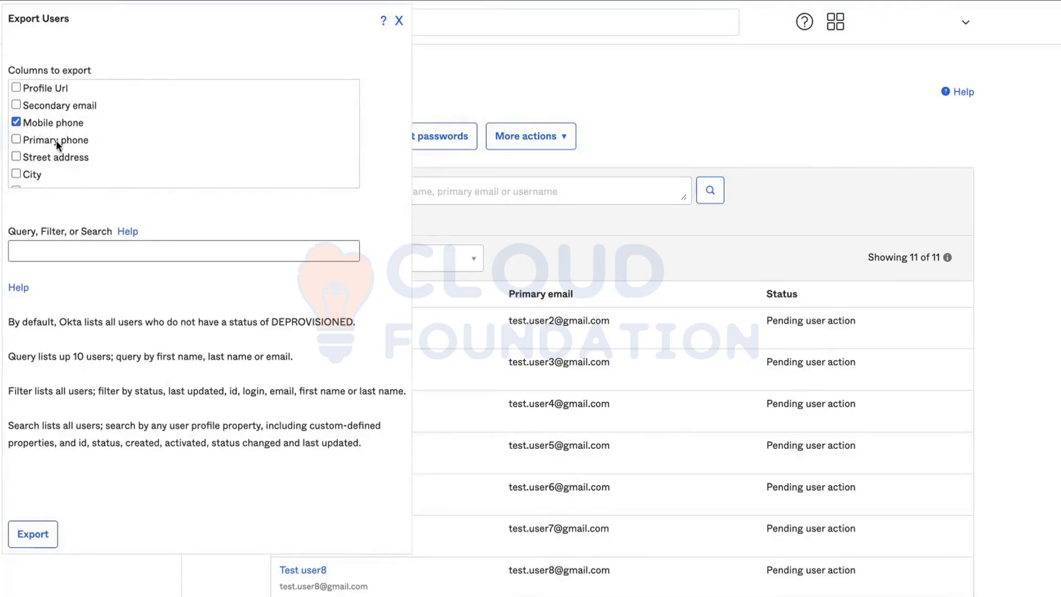
# Step: Check the remaining available columns through Adharcard and export the users, leaving the query empty
pyautogui.scroll(-4, 56, 140)
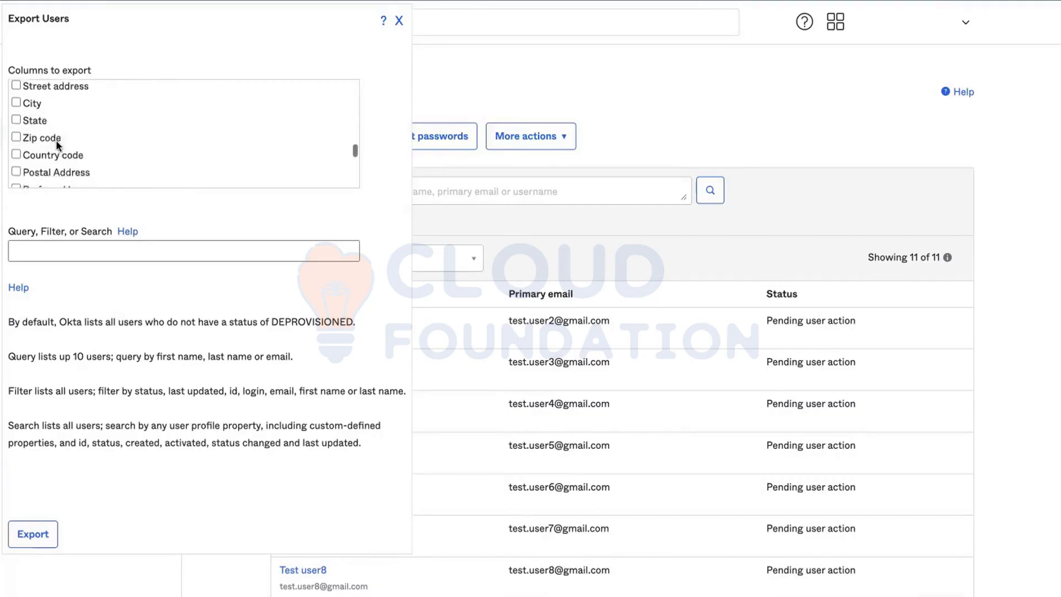
pyautogui.scroll(-8, 55, 141)
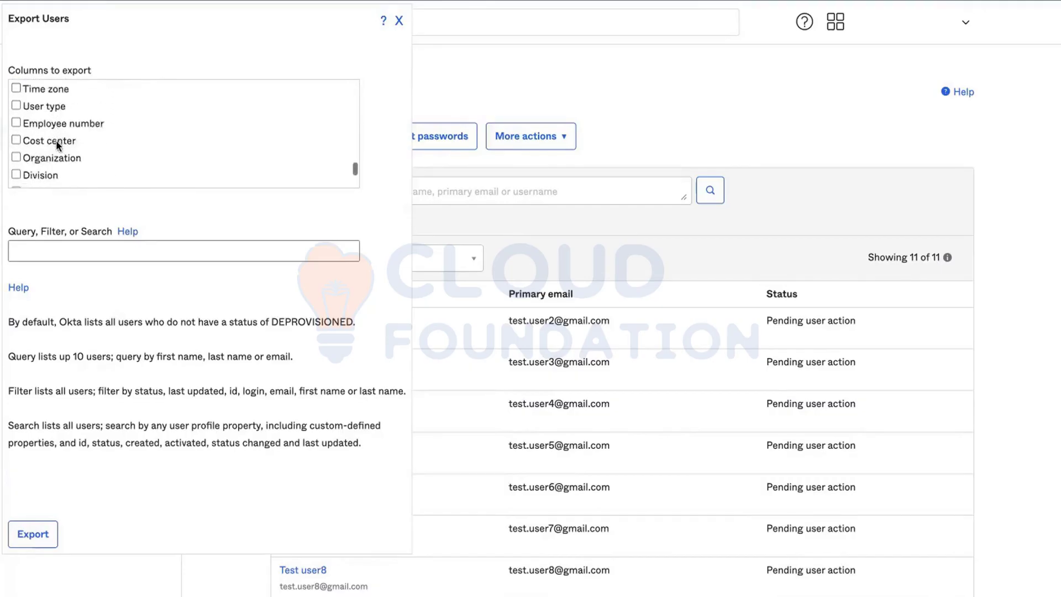
pyautogui.scroll(-3, 56, 140)
pyautogui.scroll(-3, 55, 140)
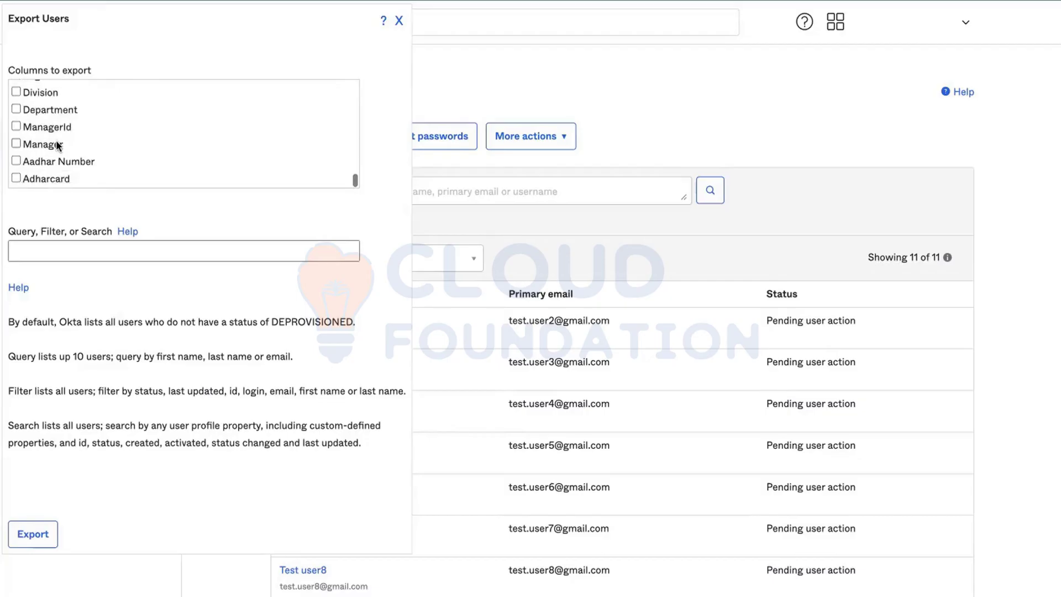
pyautogui.scroll(1, 58, 145)
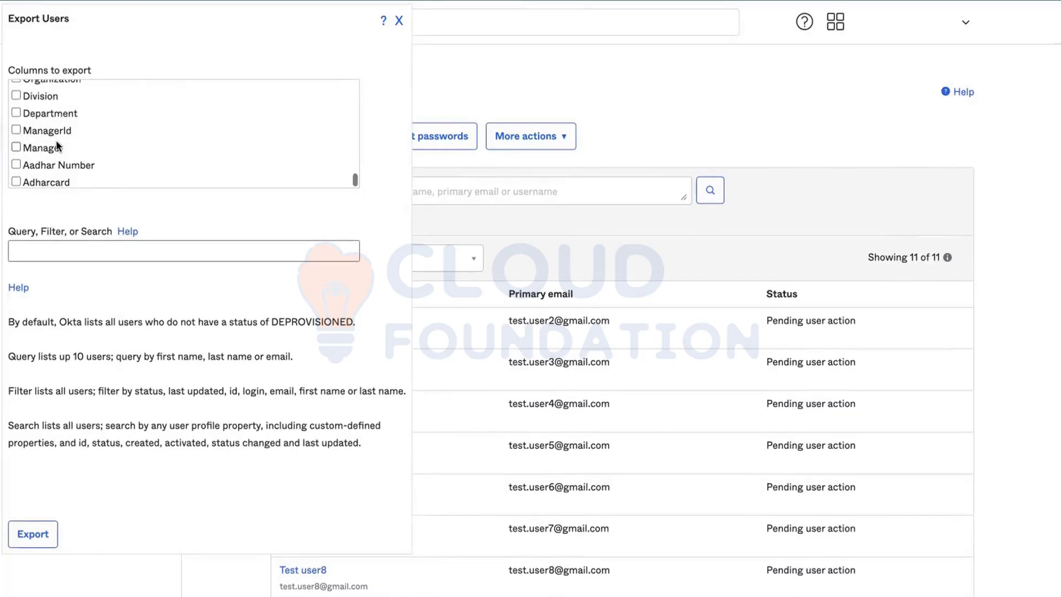
pyautogui.click(30, 534)
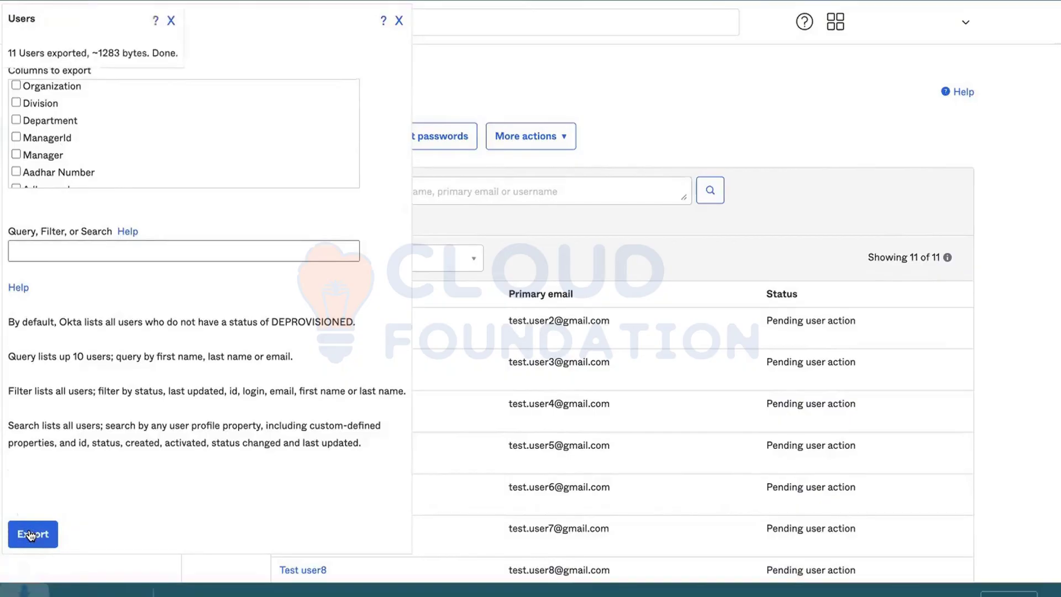
# Step: Open the exported users CSV in Excel and widen columns C, D, F and G to read their contents
pyautogui.click(149, 595)
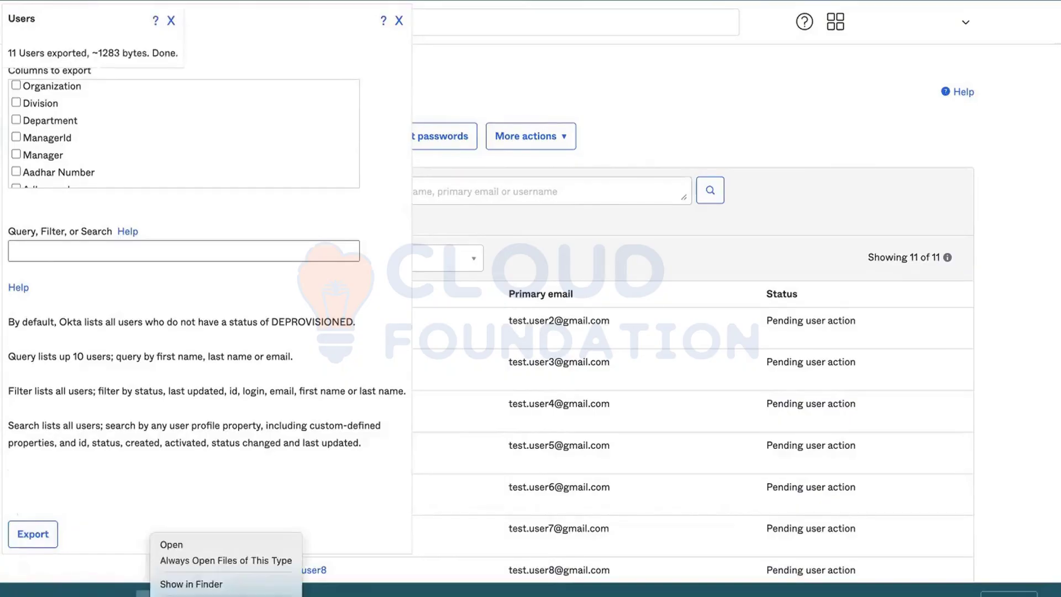
pyautogui.click(177, 584)
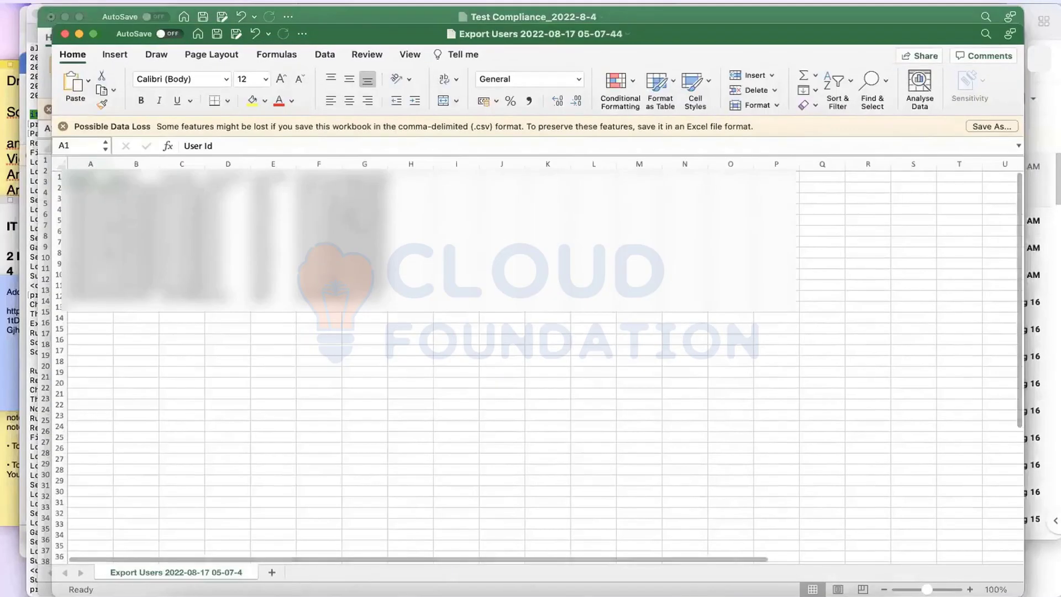
pyautogui.moveTo(245, 163); pyautogui.dragTo(295, 162)
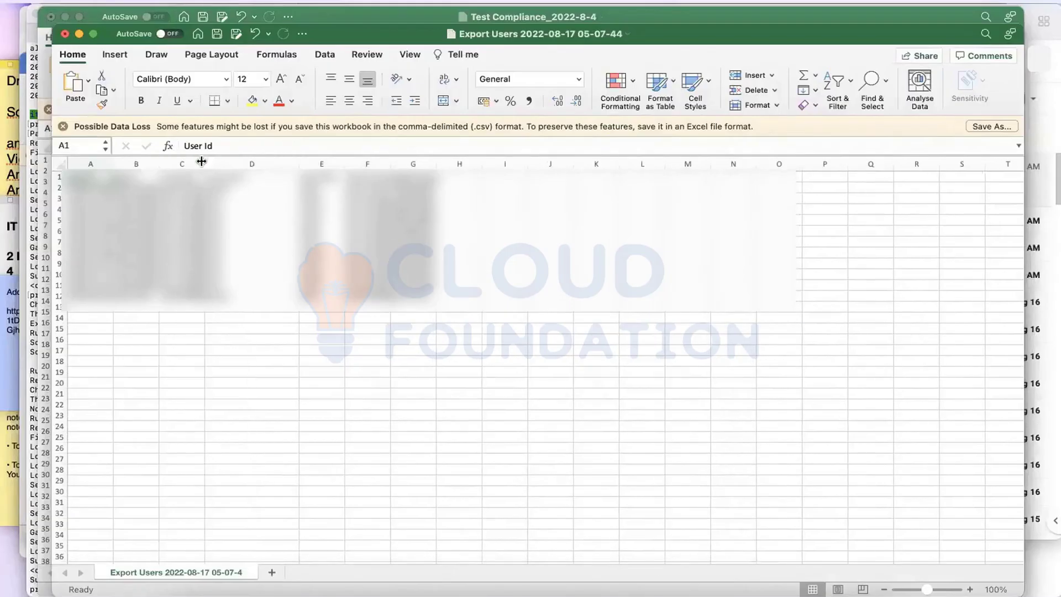
pyautogui.moveTo(204, 166); pyautogui.dragTo(281, 165)
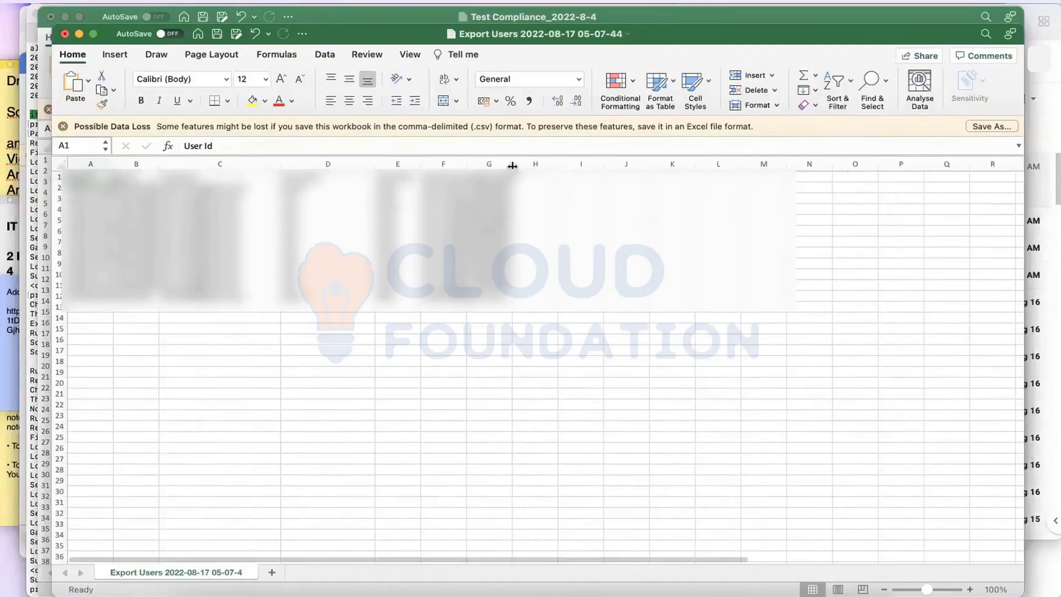
pyautogui.moveTo(514, 166); pyautogui.dragTo(592, 165)
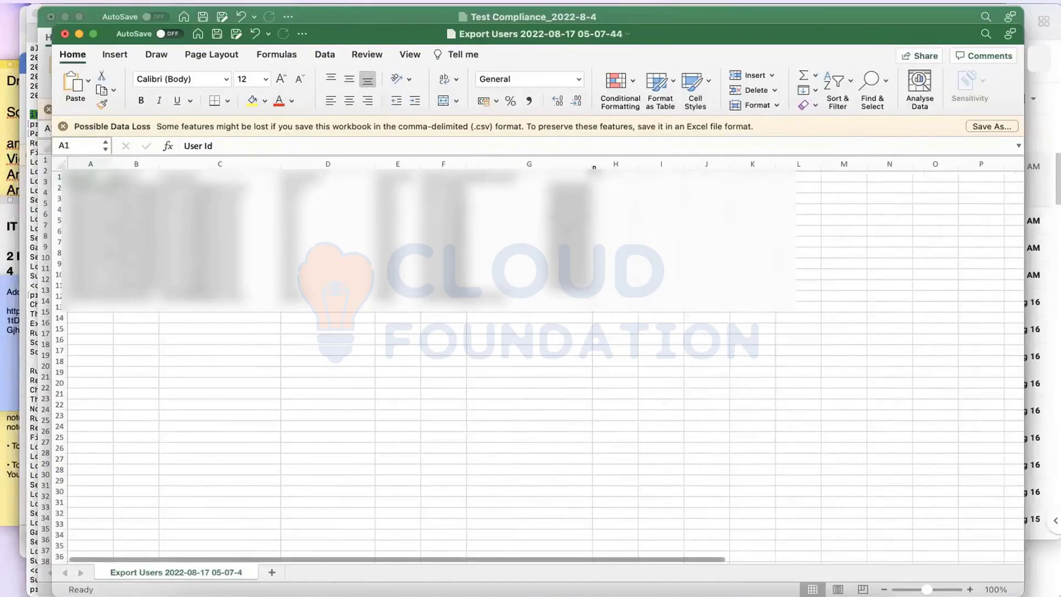
pyautogui.moveTo(464, 163); pyautogui.dragTo(513, 162)
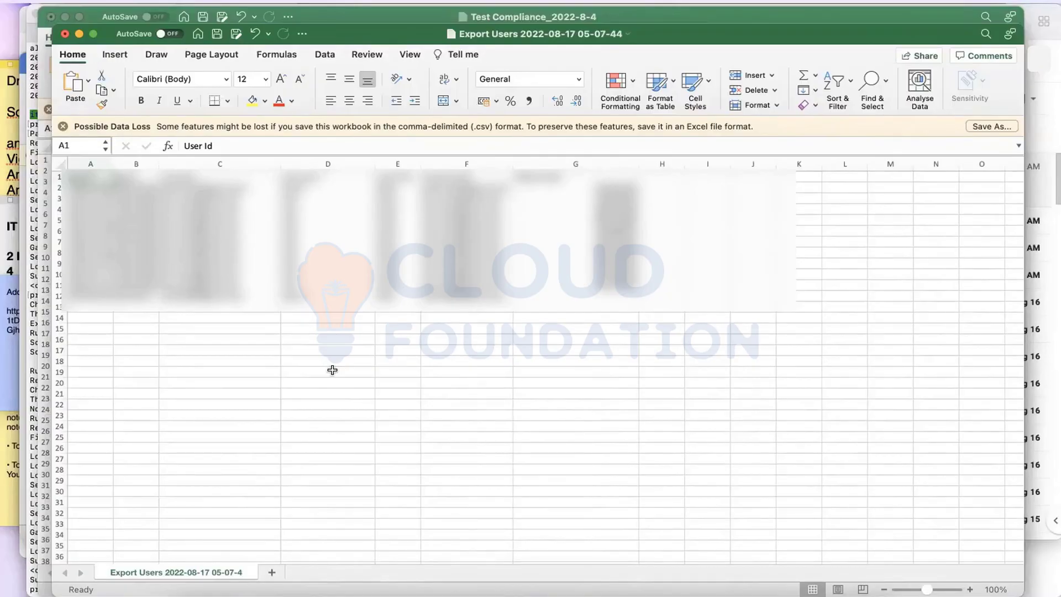
# Step: Close the exported users workbook without saving and dismiss the Export Users dialog in Okta
pyautogui.click(65, 35)
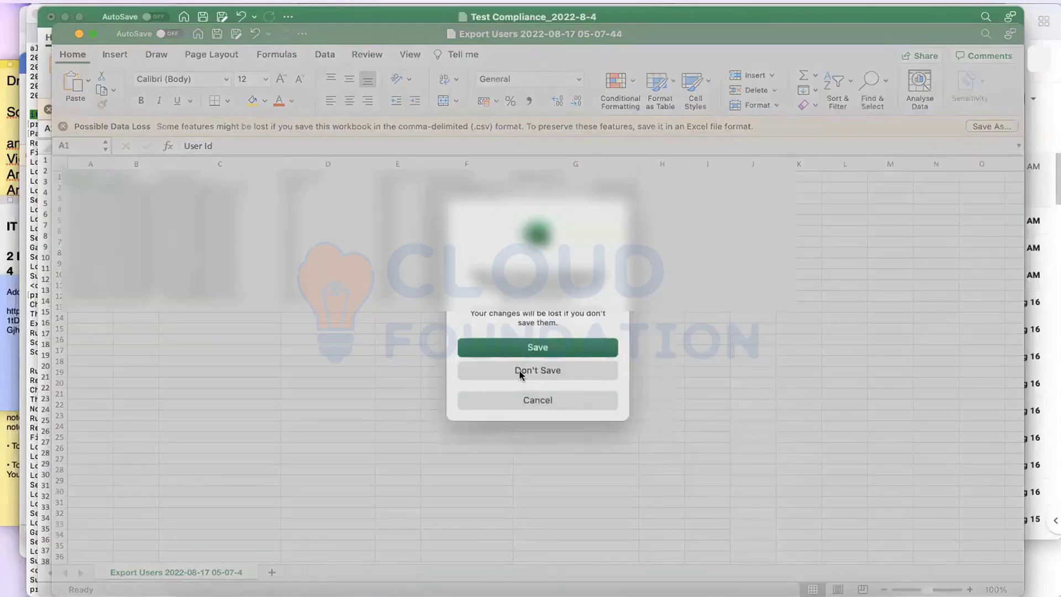
pyautogui.click(519, 369)
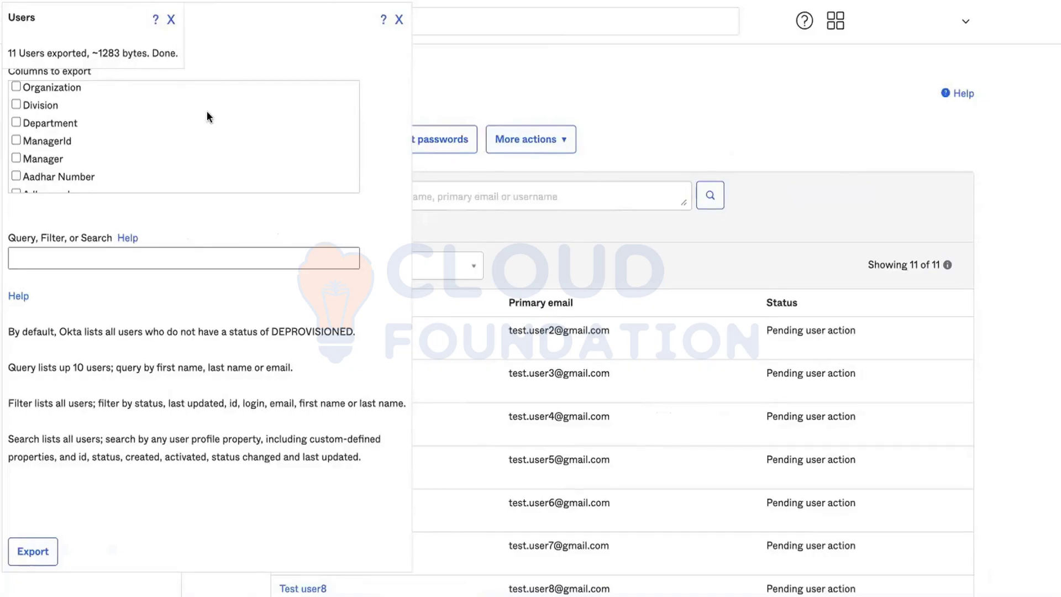
pyautogui.scroll(15, 207, 116)
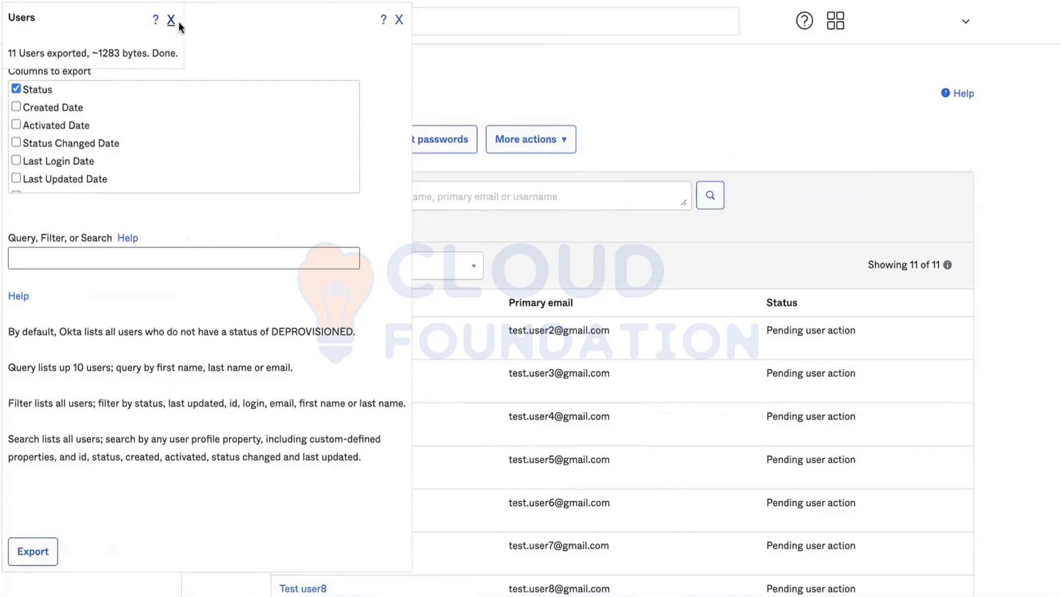
pyautogui.click(398, 19)
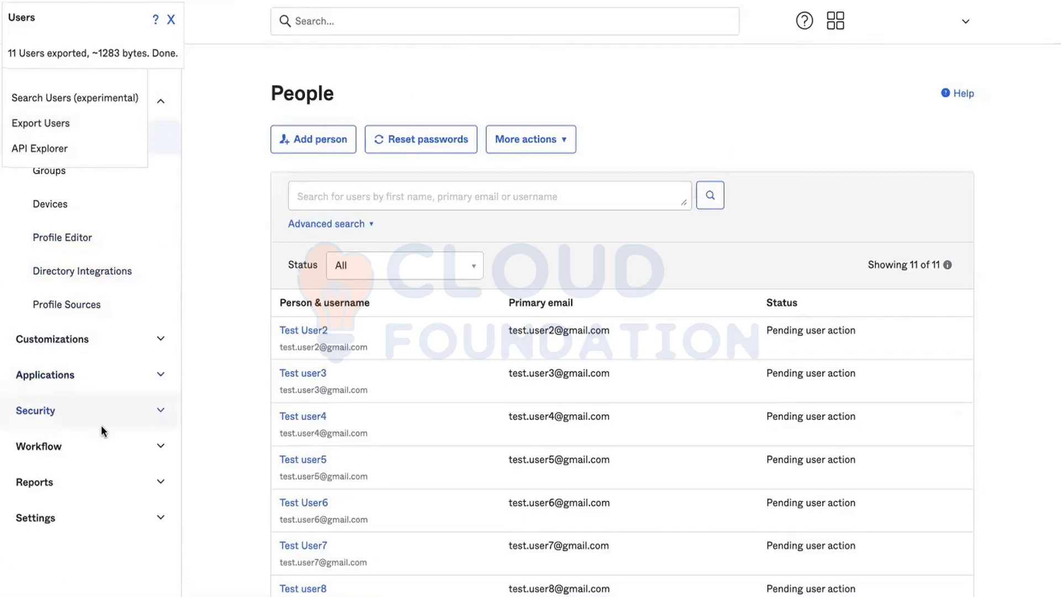
# Step: Open the Groups directory page and look over the list of groups
pyautogui.click(45, 174)
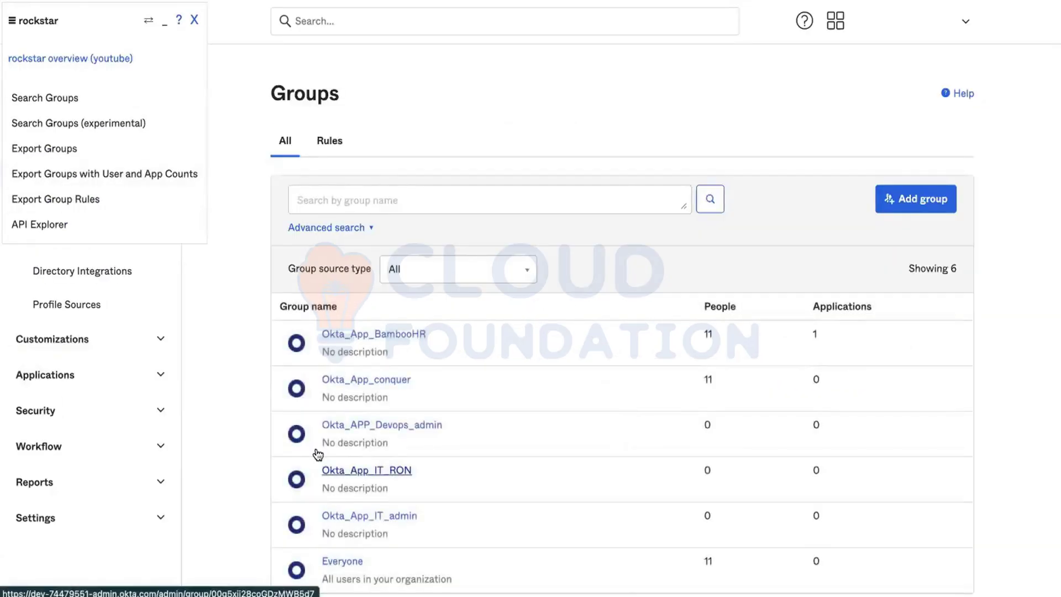
pyautogui.scroll(-2, 318, 454)
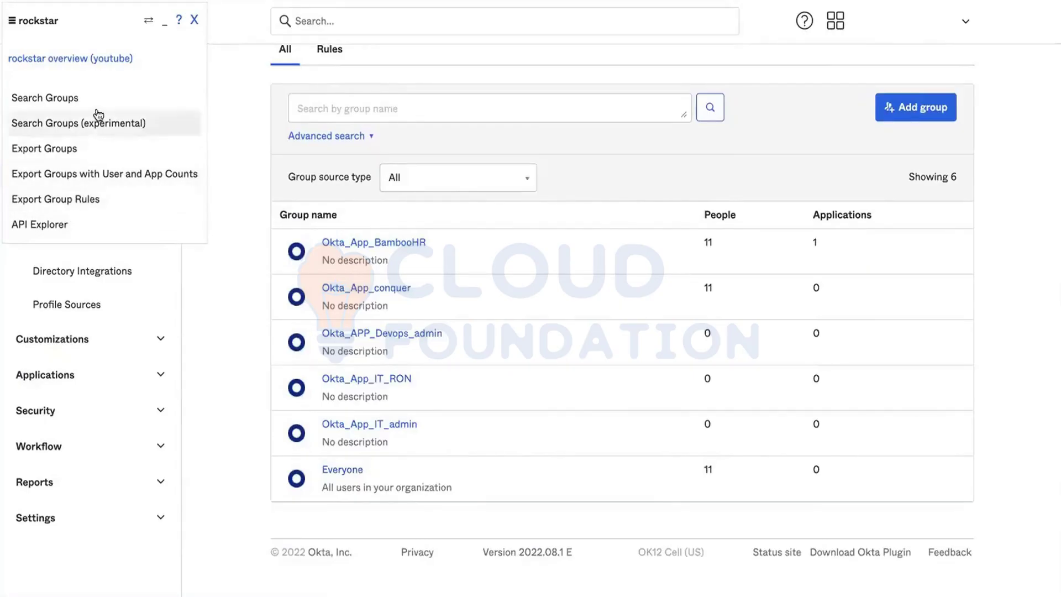
# Step: Export the group rules with rockstar and look over the Groups page
pyautogui.click(66, 201)
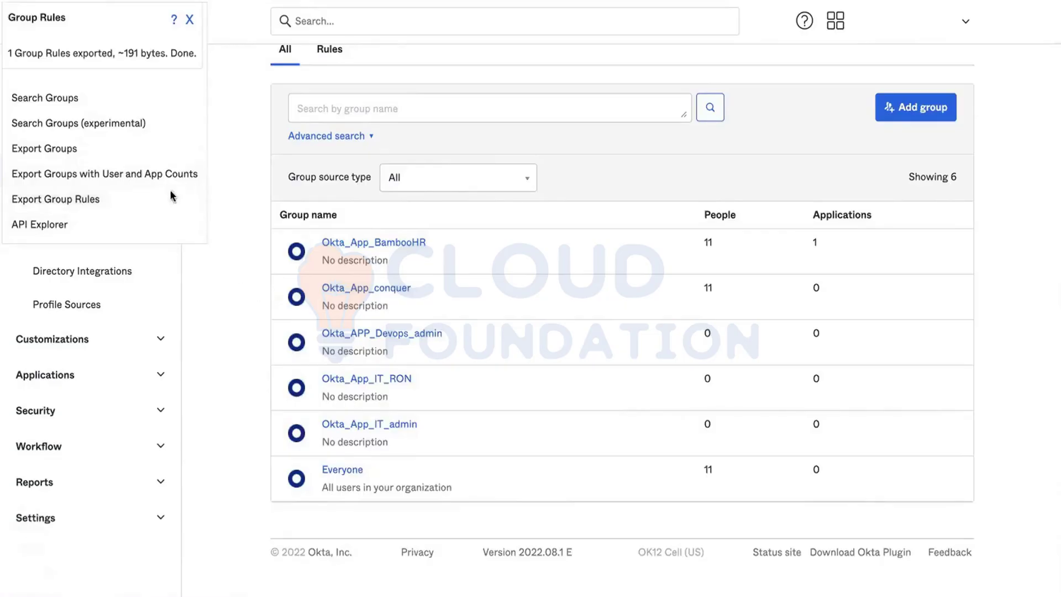
pyautogui.scroll(2, 368, 276)
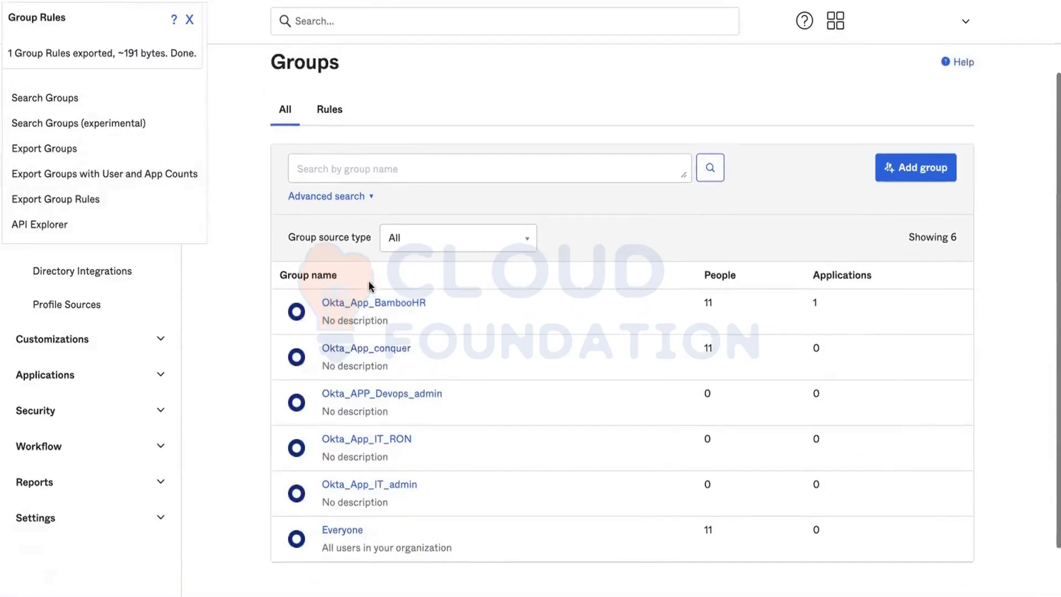
pyautogui.scroll(1, 368, 280)
pyautogui.scroll(-1, 368, 280)
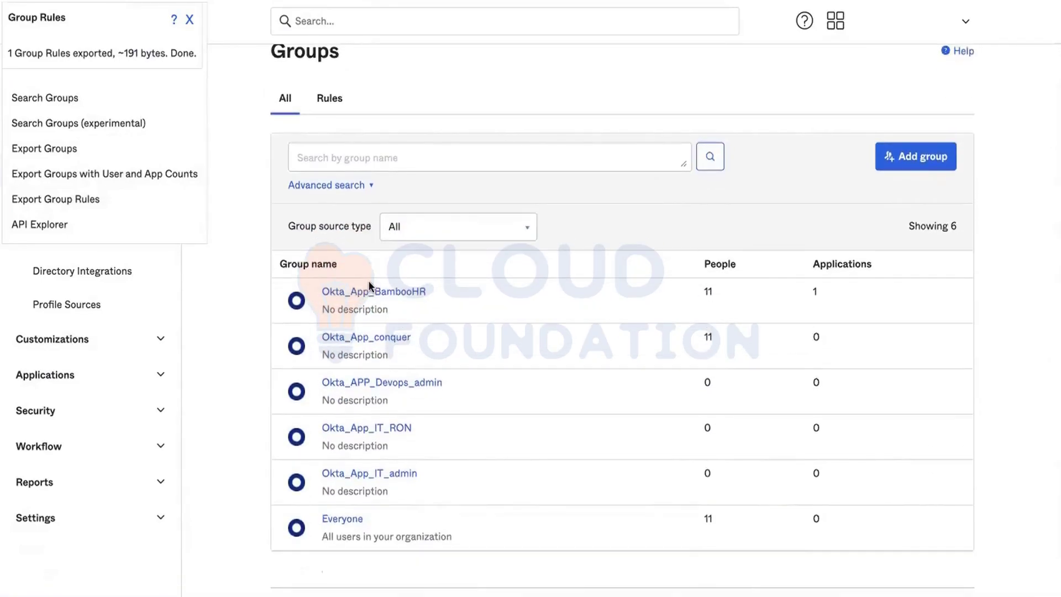
pyautogui.scroll(1, 368, 280)
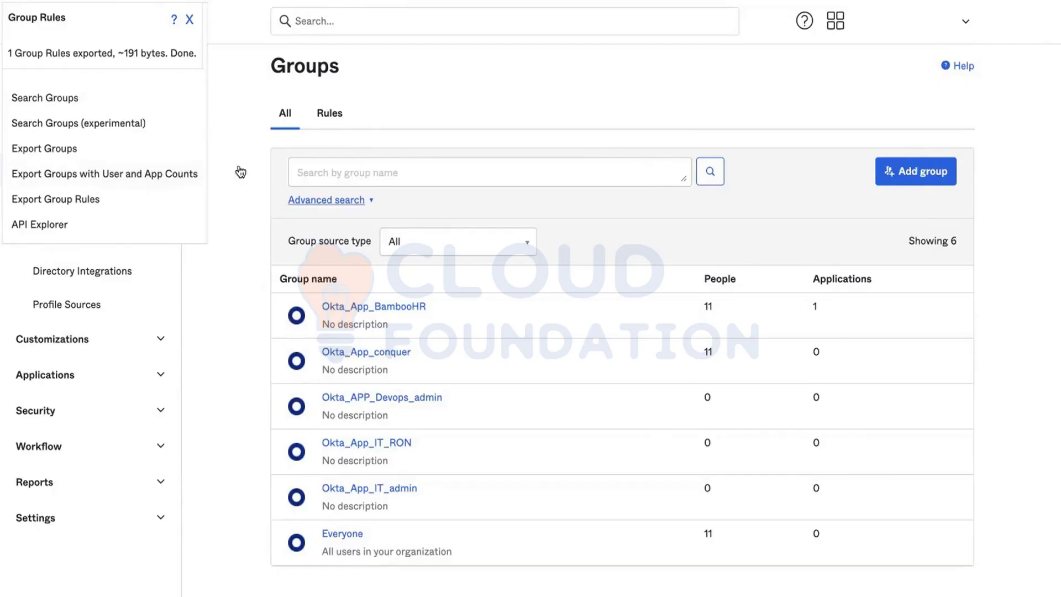
# Step: Export the groups with user and app counts and open the resulting Export Groups CSV in Microsoft Excel
pyautogui.click(107, 178)
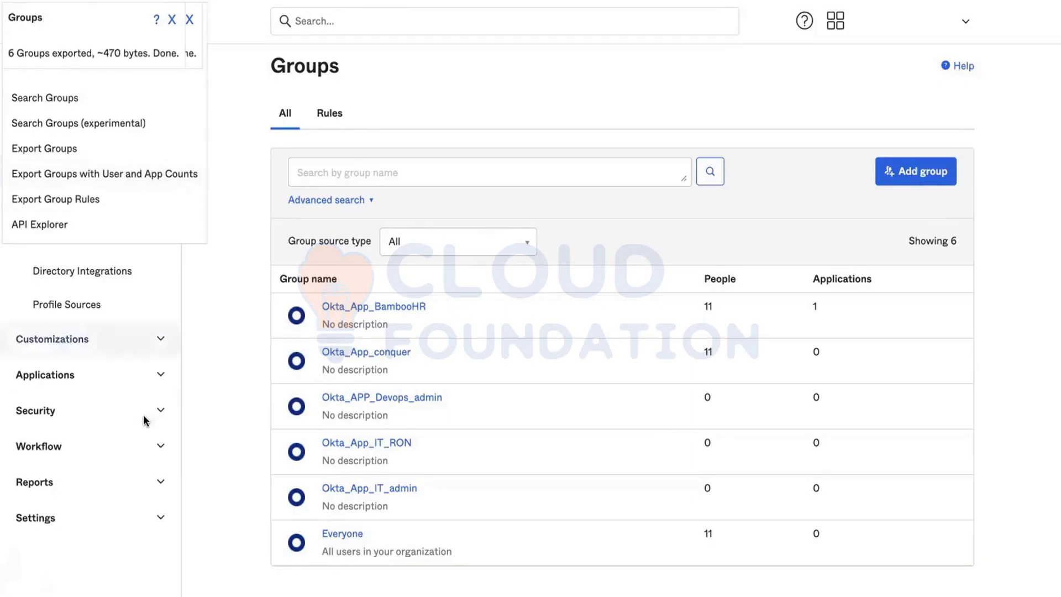
pyautogui.click(151, 596)
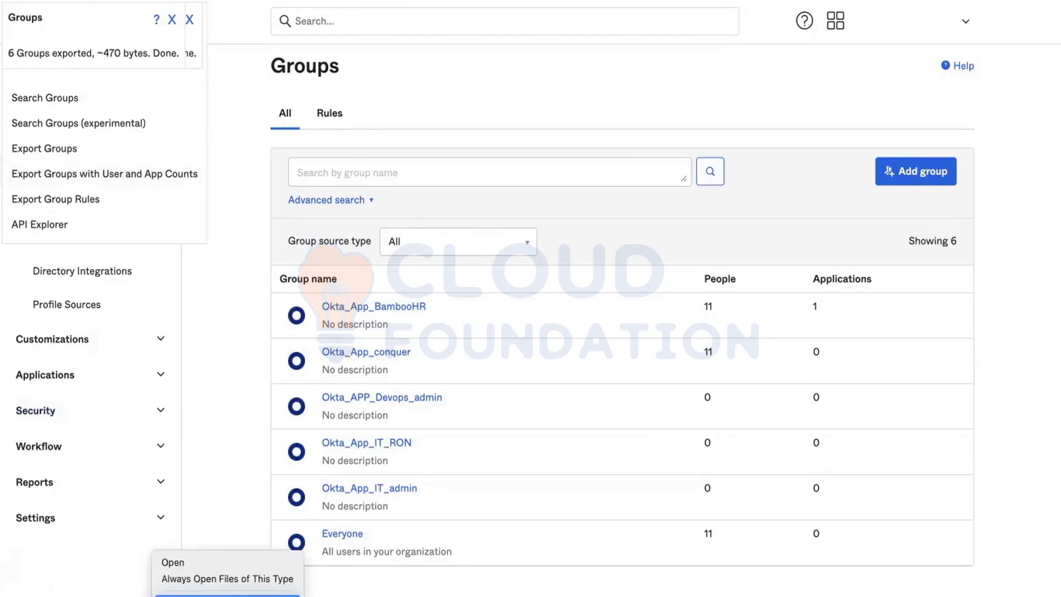
pyautogui.click(185, 596)
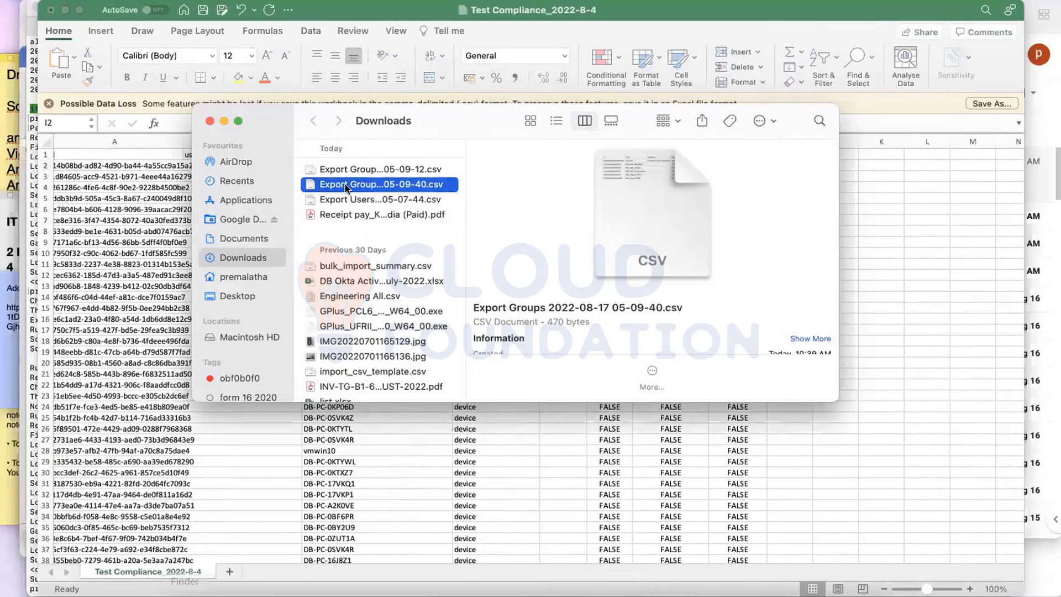
pyautogui.rightClick(346, 184)
pyautogui.moveTo(382, 208)
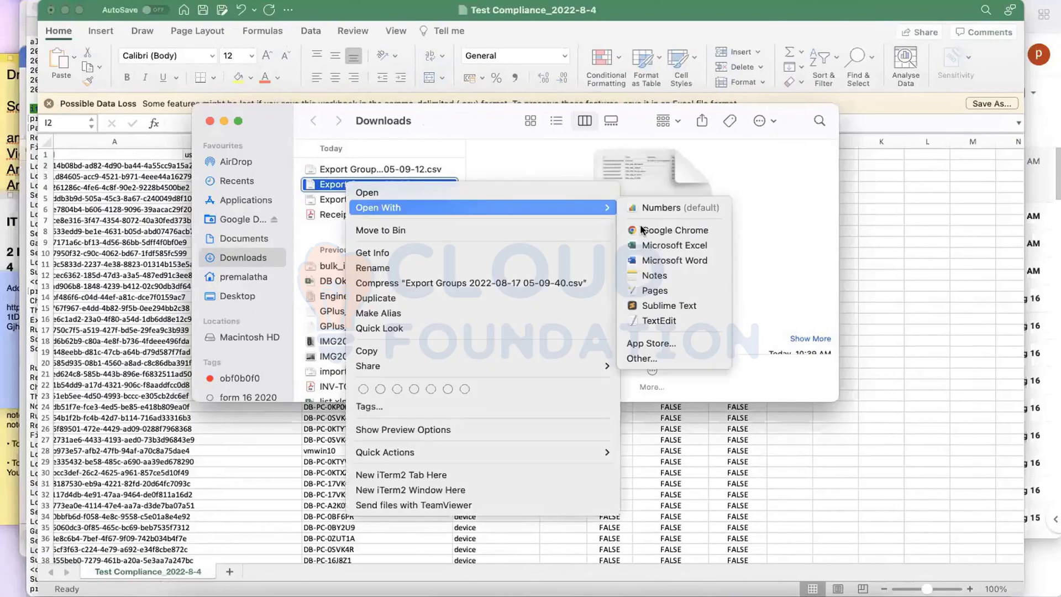
pyautogui.click(650, 246)
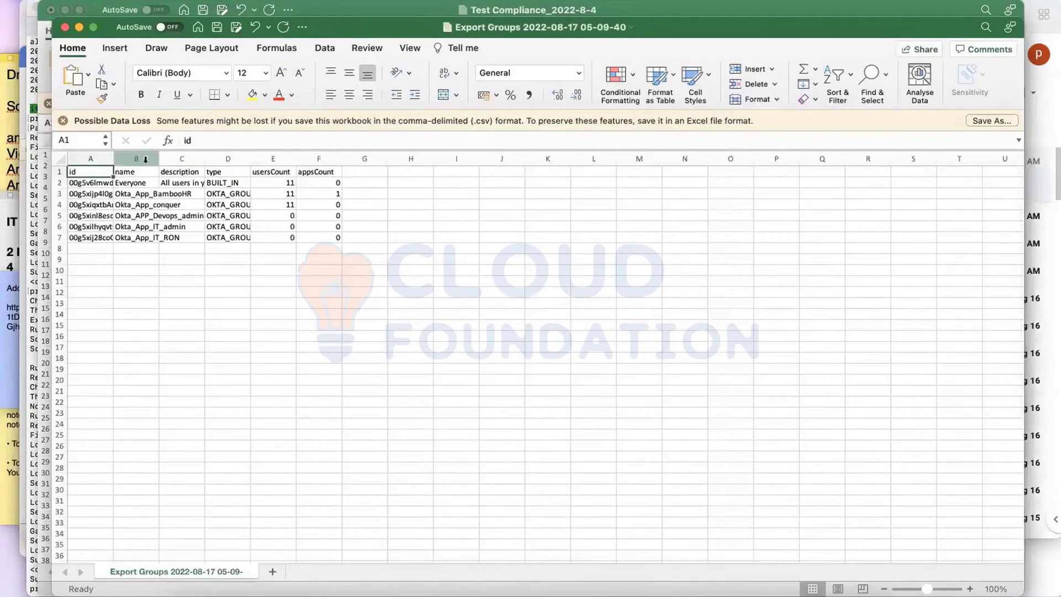
# Step: Widen the id, name and type columns of the exported groups sheet to read their contents
pyautogui.doubleClick(110, 157)
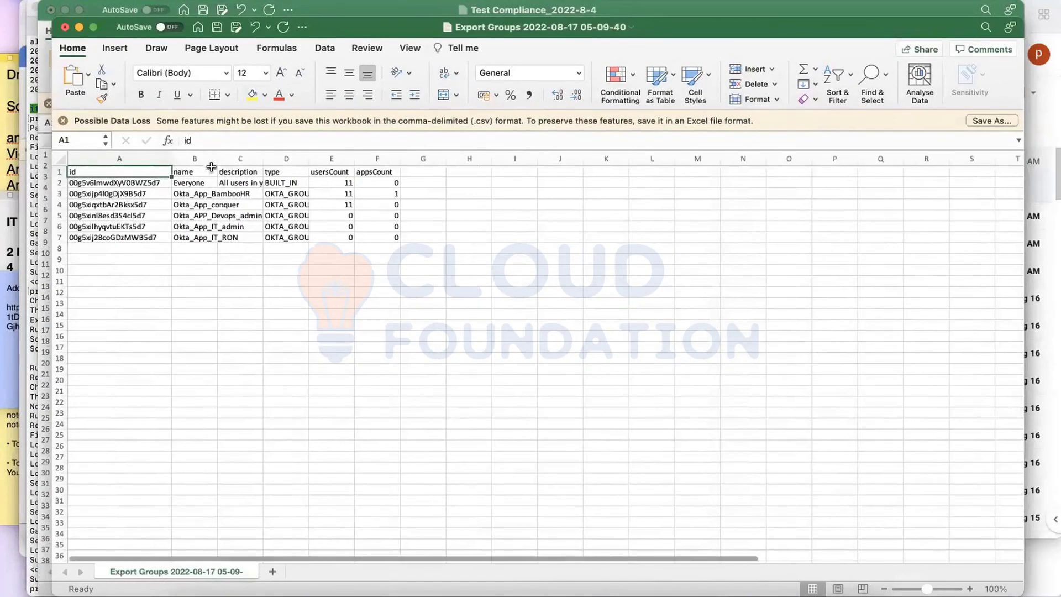
pyautogui.moveTo(217, 160); pyautogui.dragTo(283, 161)
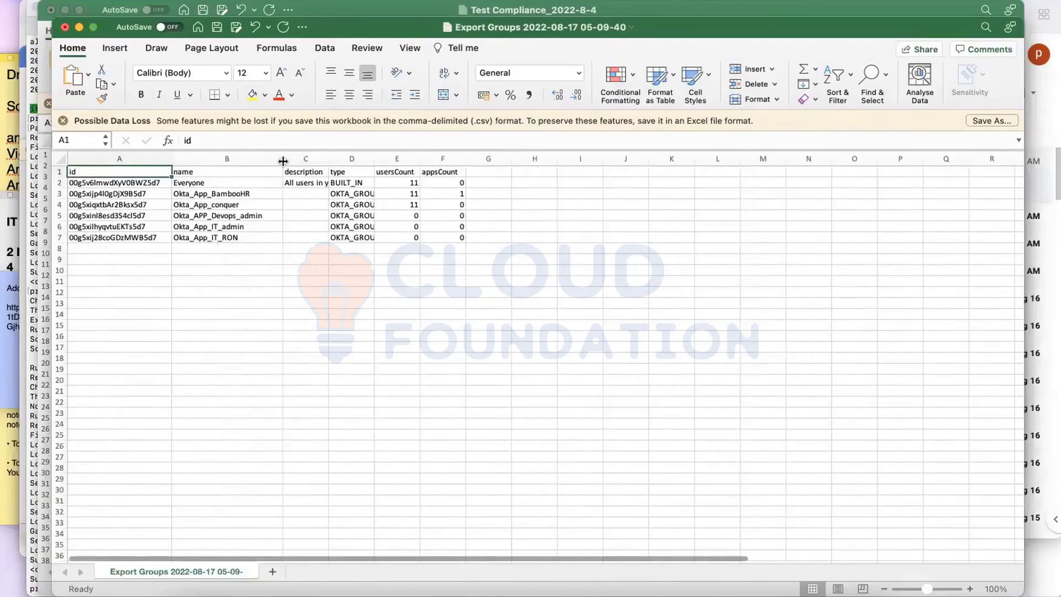
pyautogui.moveTo(374, 160); pyautogui.dragTo(435, 160)
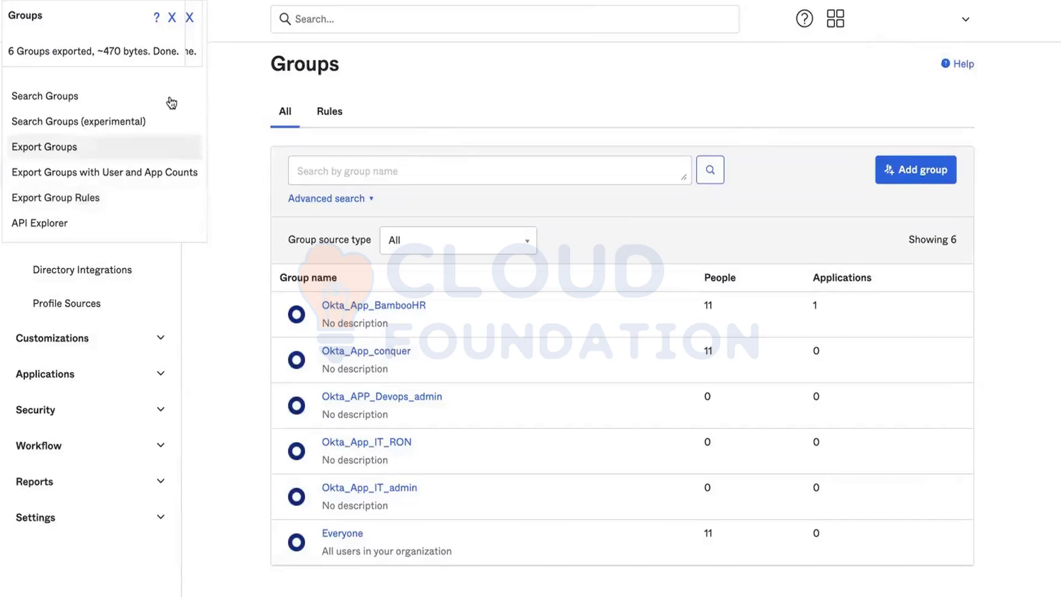
# Step: Back in Okta, dismiss the Groups and Group Rules export results and the rockstar menu
pyautogui.click(172, 17)
pyautogui.click(189, 18)
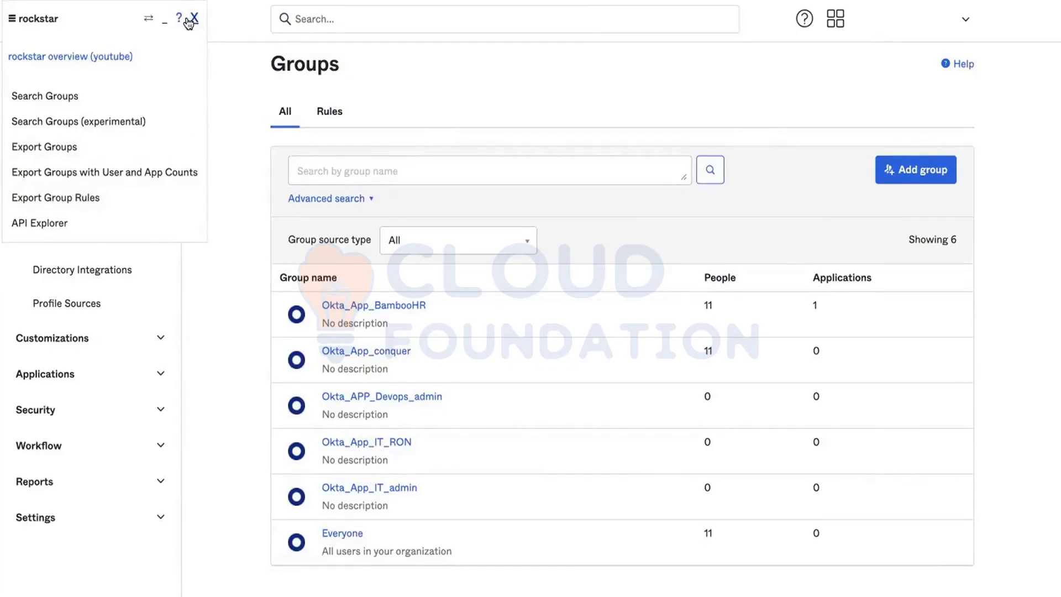
pyautogui.click(192, 19)
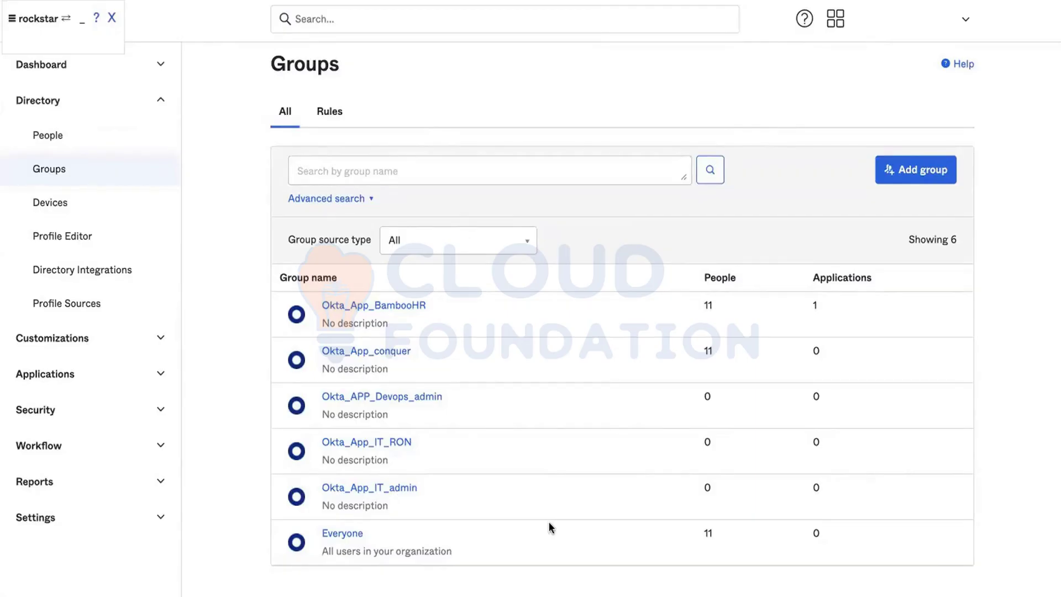
# Step: Open the Applications page and display rockstar's app export options
pyautogui.click(163, 372)
pyautogui.click(105, 408)
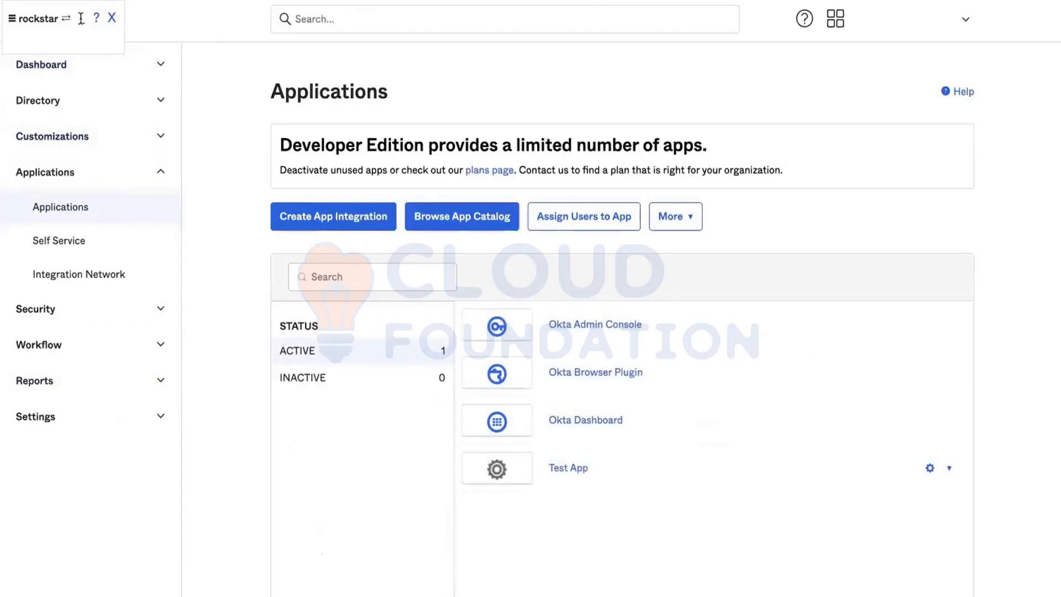
pyautogui.moveTo(81, 18)
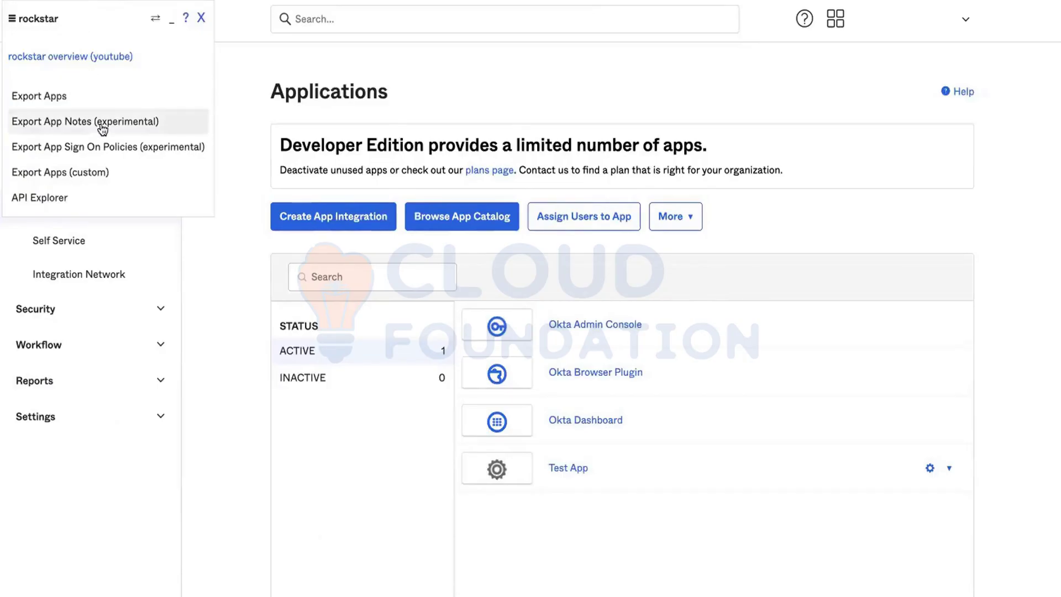
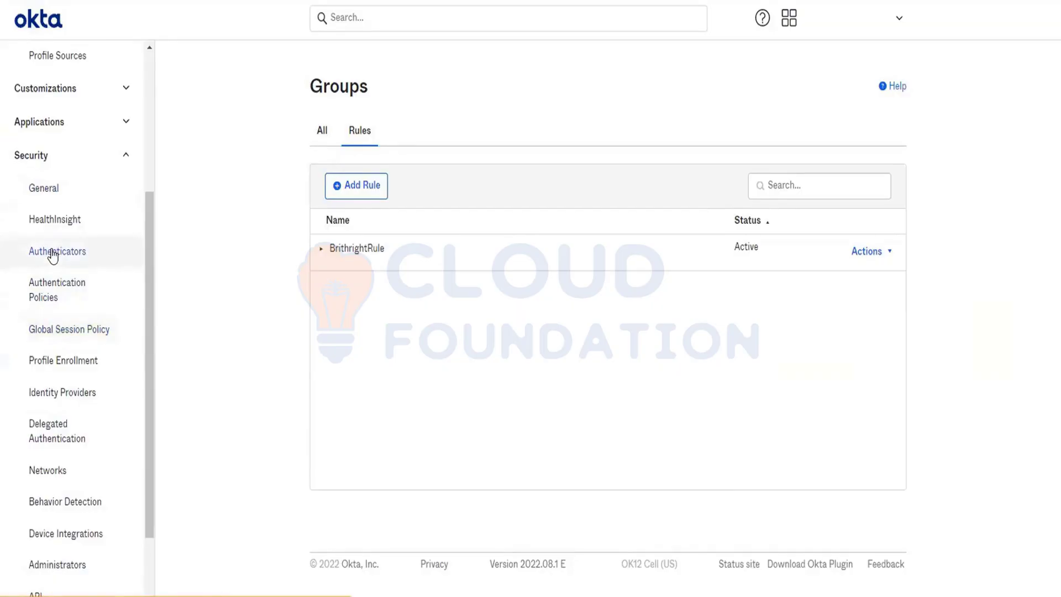
# Step: Open the Authenticators security page and consult the MFA Factors OKTA Support slide in PowerPoint before returning to Okta
pyautogui.click(52, 253)
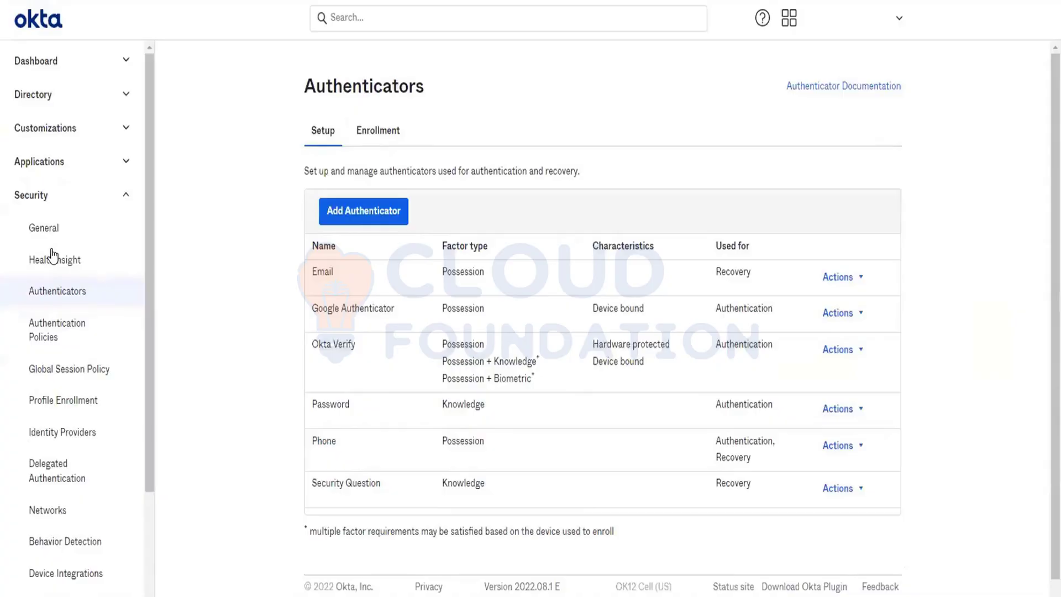
pyautogui.hotkey('alt', 'Tab')
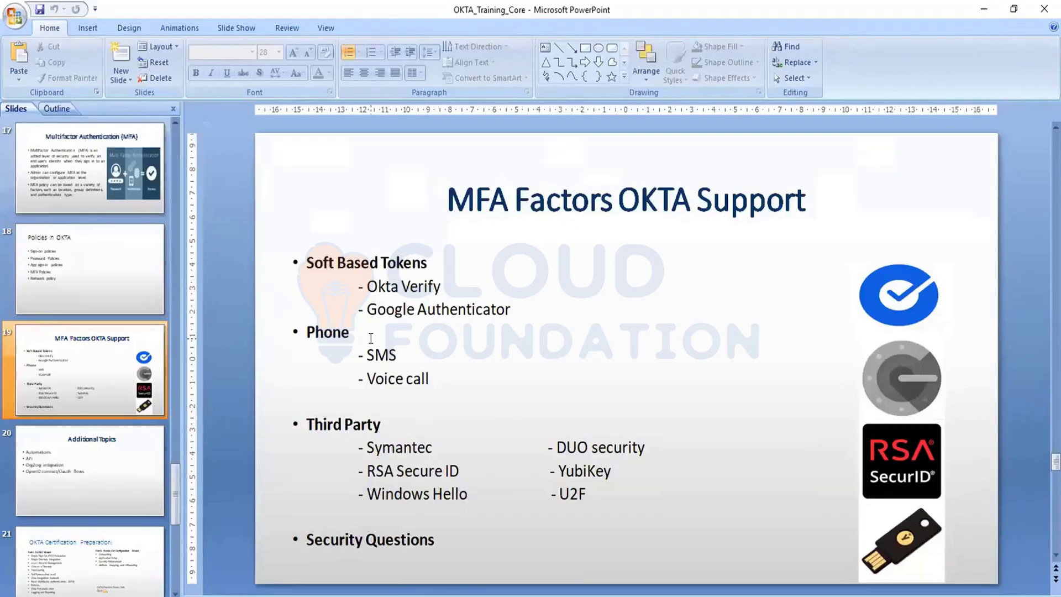
pyautogui.hotkey('alt', 'Tab')
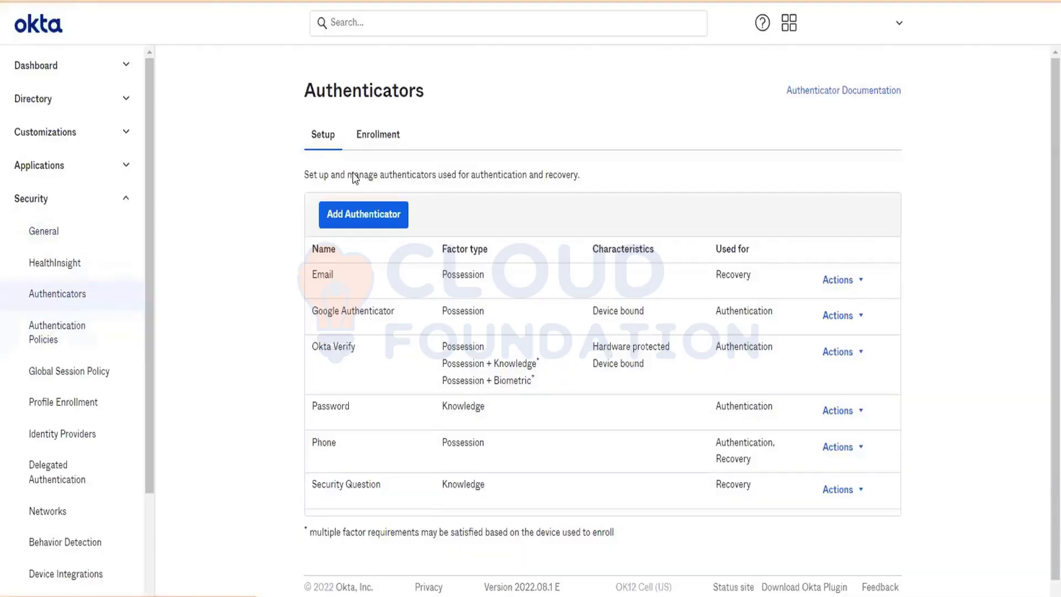
# Step: Review the authenticators available to add and the Symantec VIP certificate upload settings, then cancel without adding it
pyautogui.click(350, 214)
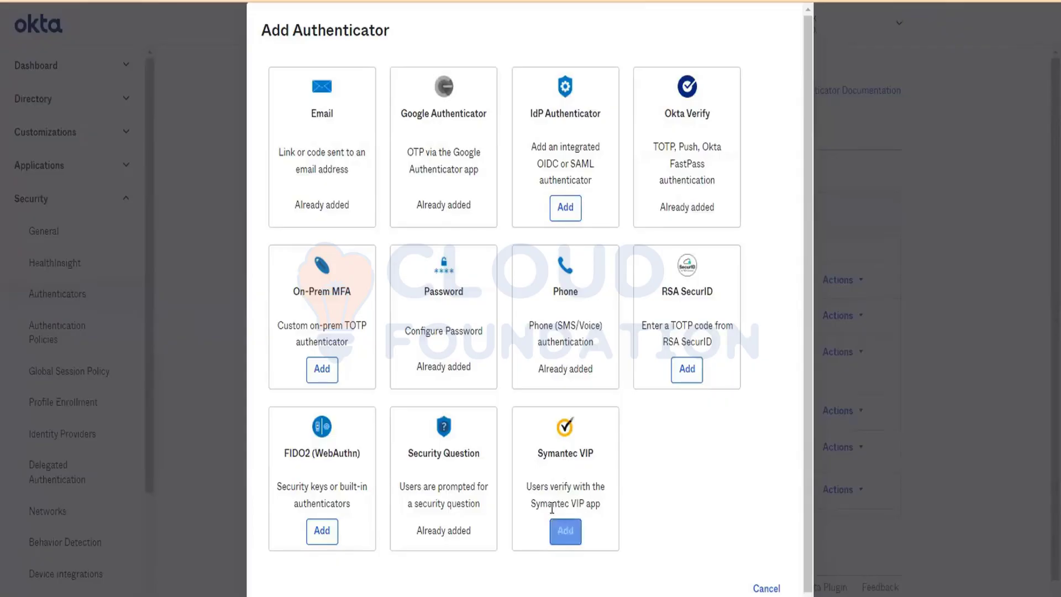
pyautogui.click(560, 535)
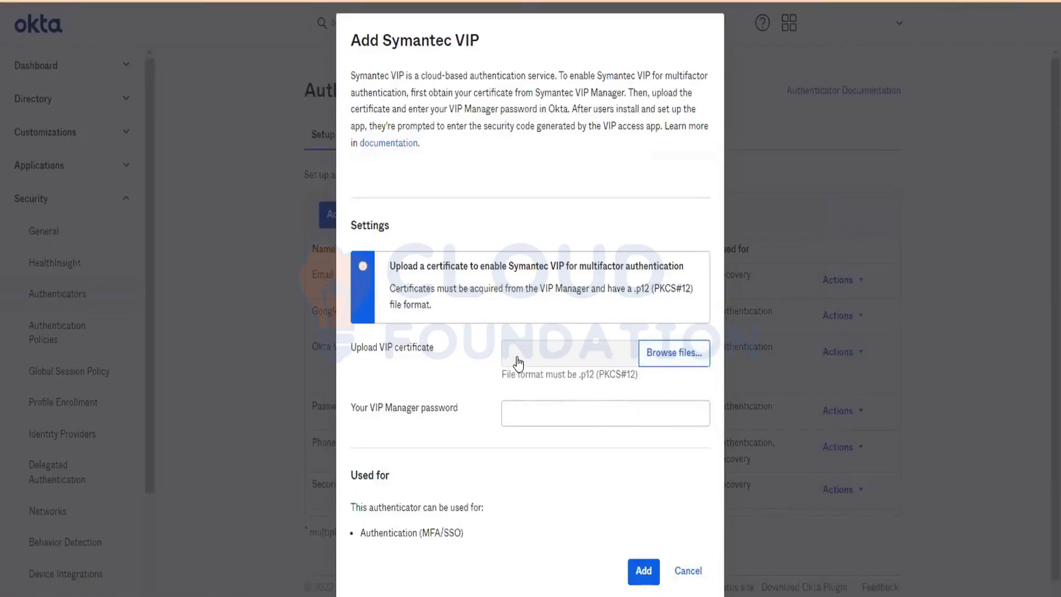
pyautogui.click(520, 364)
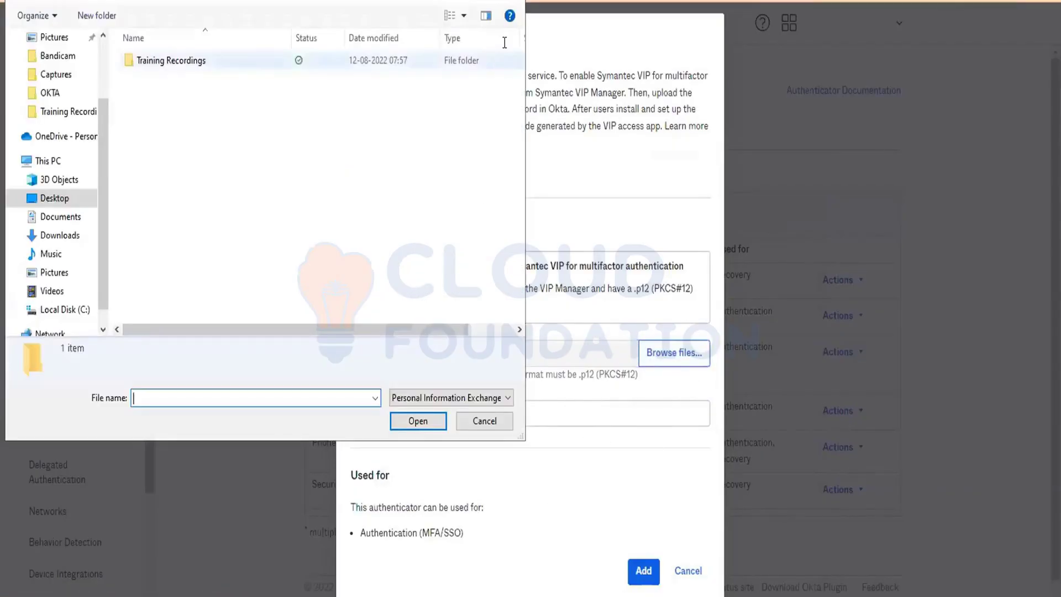
pyautogui.press('Escape')
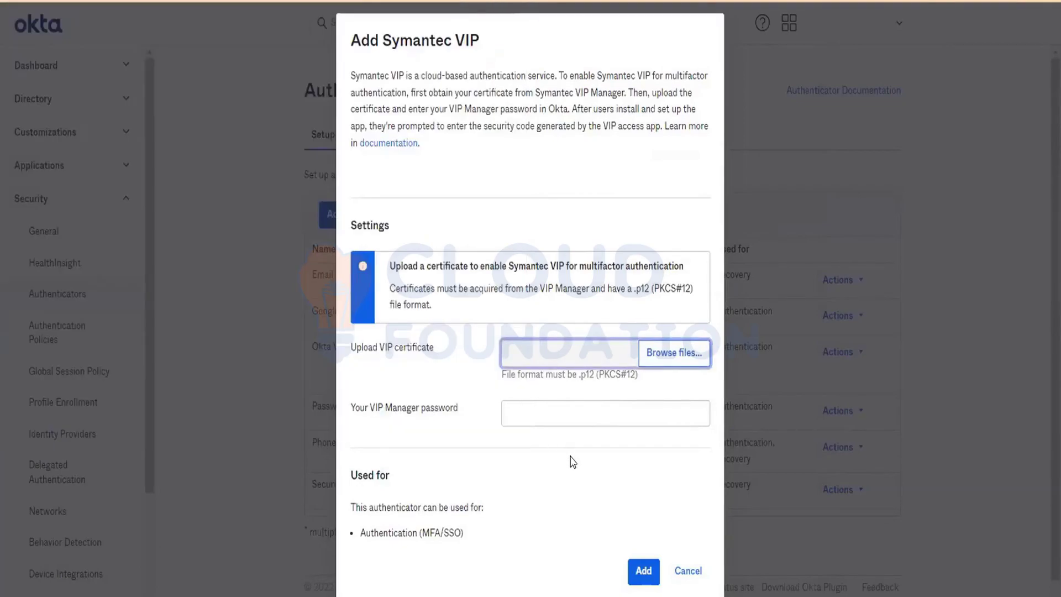
pyautogui.click(688, 570)
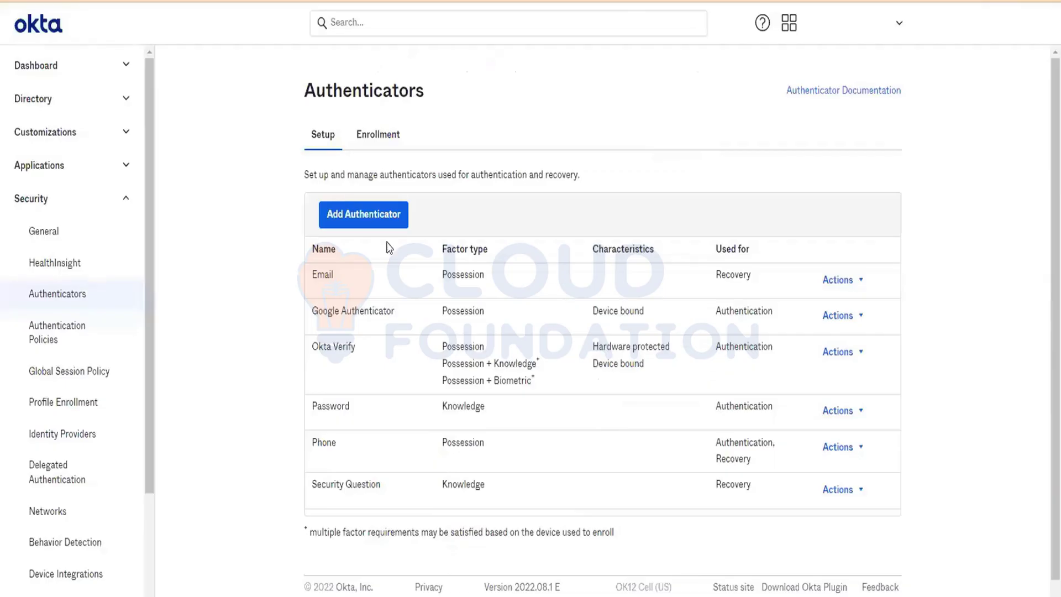
# Step: Review the configured authenticators, pointing out Google Authenticator and Okta Verify
pyautogui.doubleClick(349, 310)
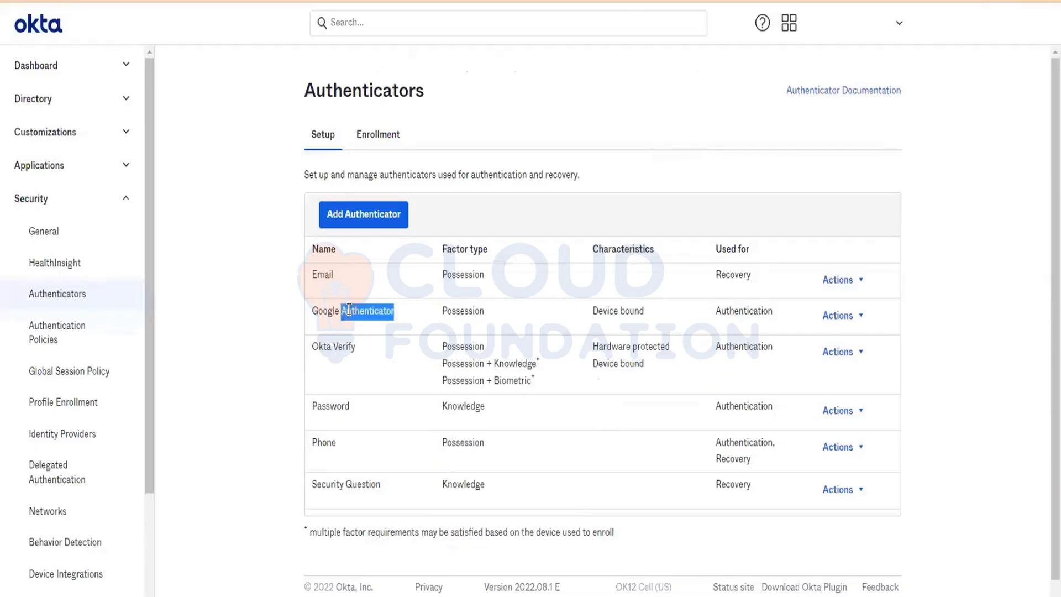
pyautogui.tripleClick(349, 310)
pyautogui.tripleClick(337, 346)
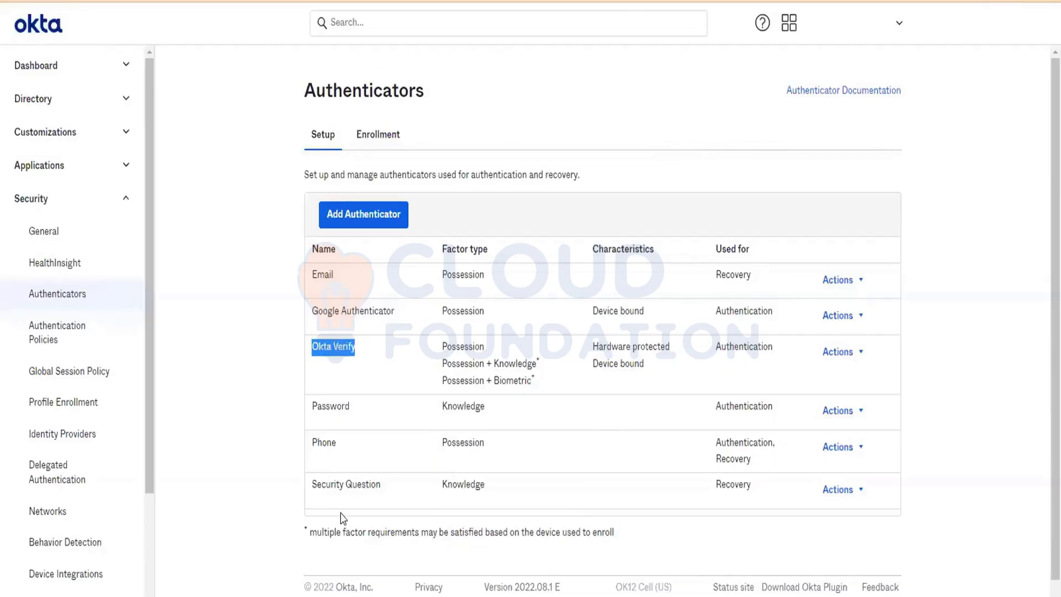
pyautogui.scroll(-1, 341, 517)
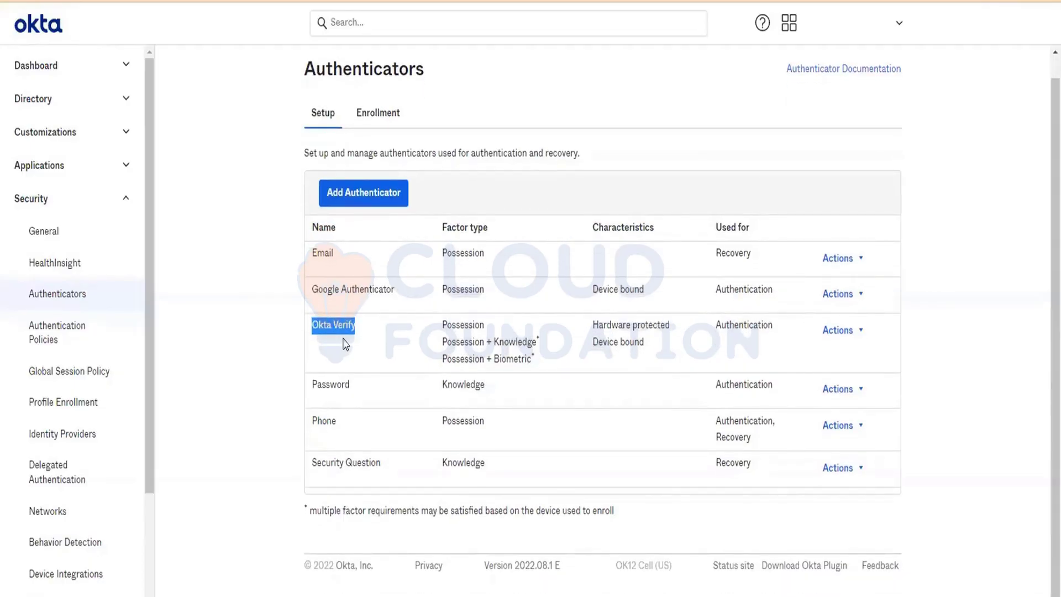
pyautogui.click(322, 266)
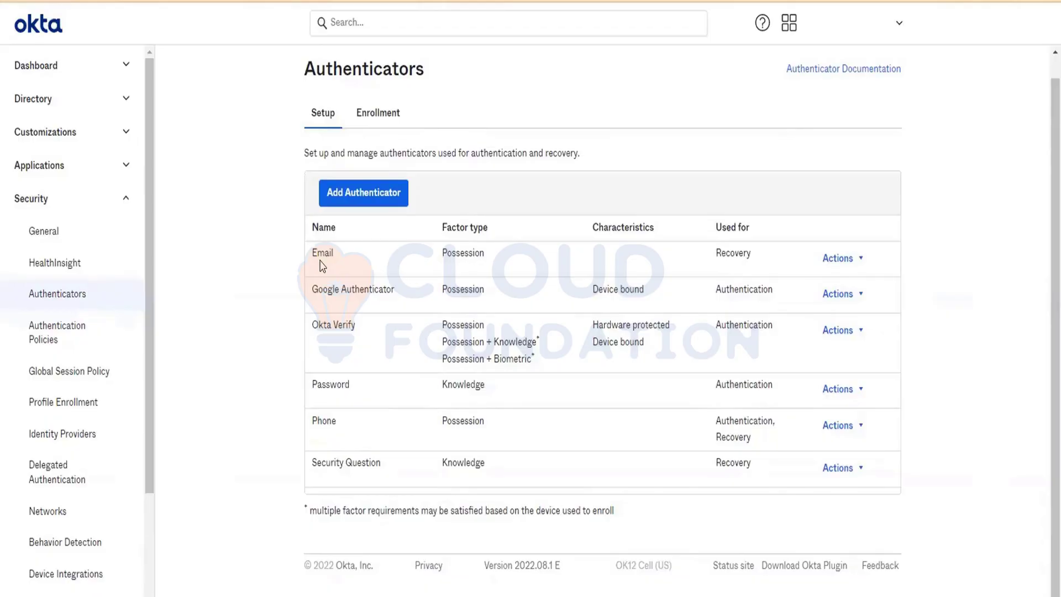
# Step: Start a new multifactor enrollment policy for the authenticators and name it "Policy for GA and OV"
pyautogui.click(374, 109)
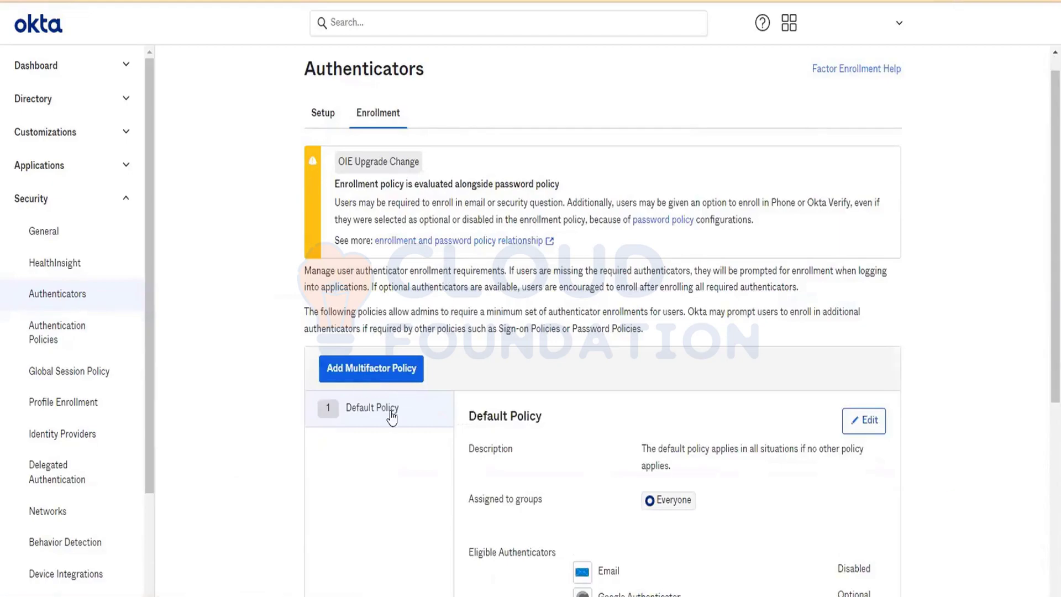
pyautogui.click(366, 368)
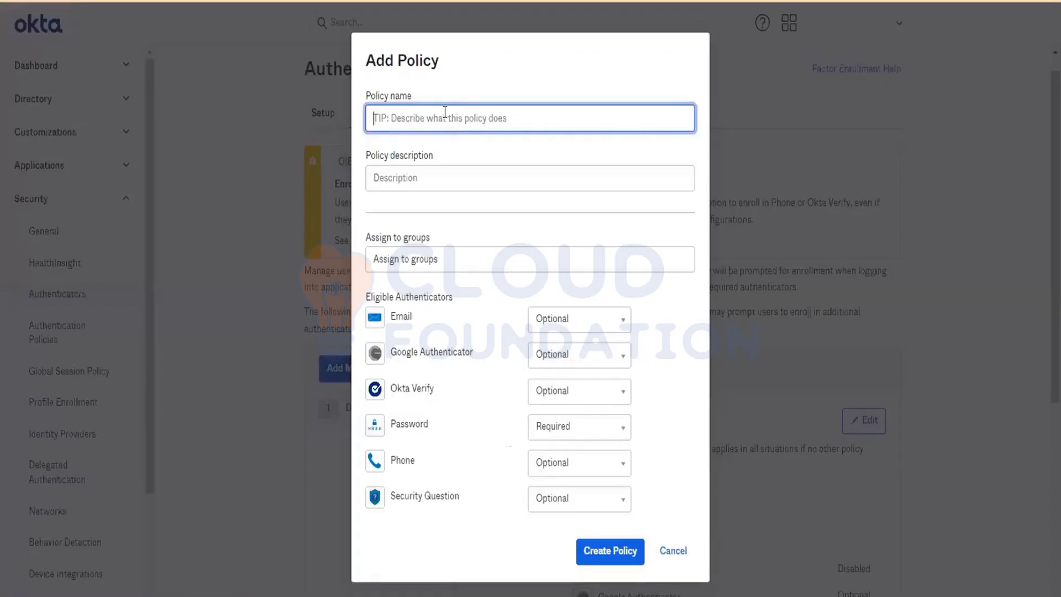
pyautogui.write('S')
pyautogui.press('BackSpace')
pyautogui.write('Policy for')
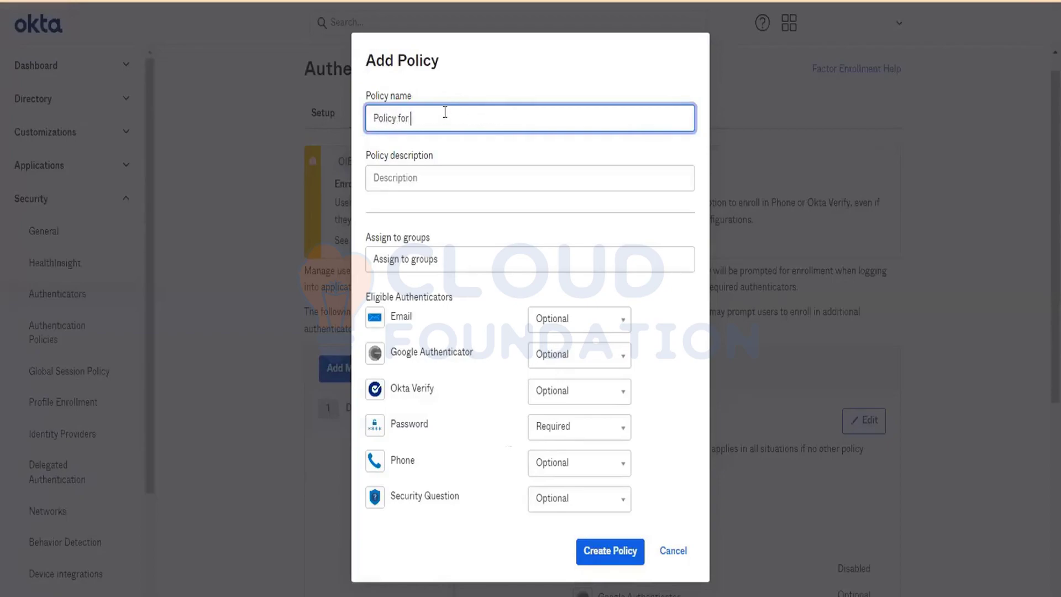
pyautogui.write(' GA and ')
pyautogui.write('Ok')
pyautogui.press('BackSpace')
pyautogui.write('V')
# Step: Assign the new enrollment policy to the Everyone group, leaving its description blank
pyautogui.click(427, 171)
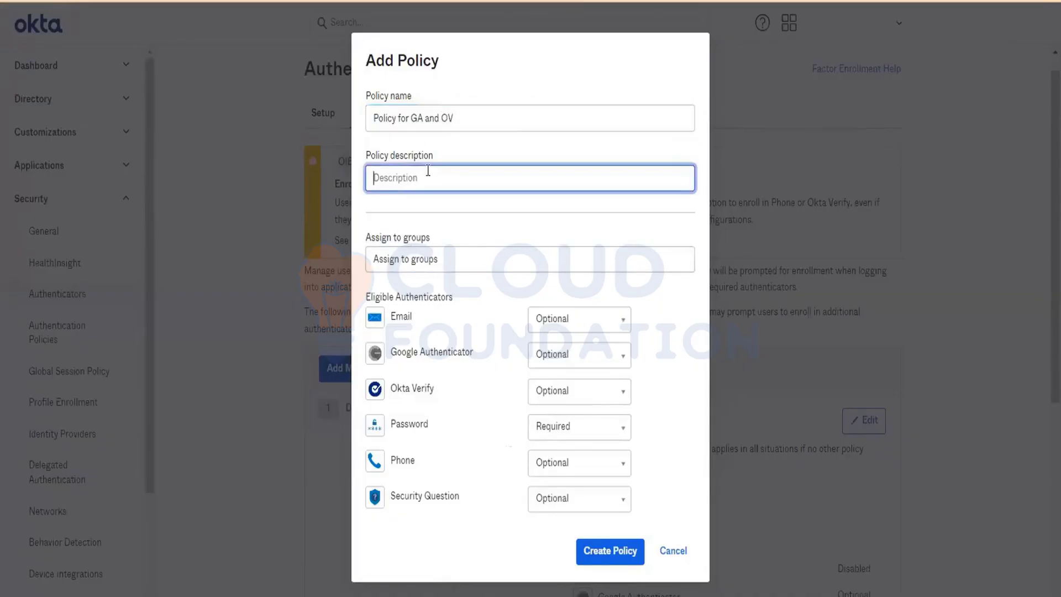
pyautogui.click(425, 268)
pyautogui.write('e')
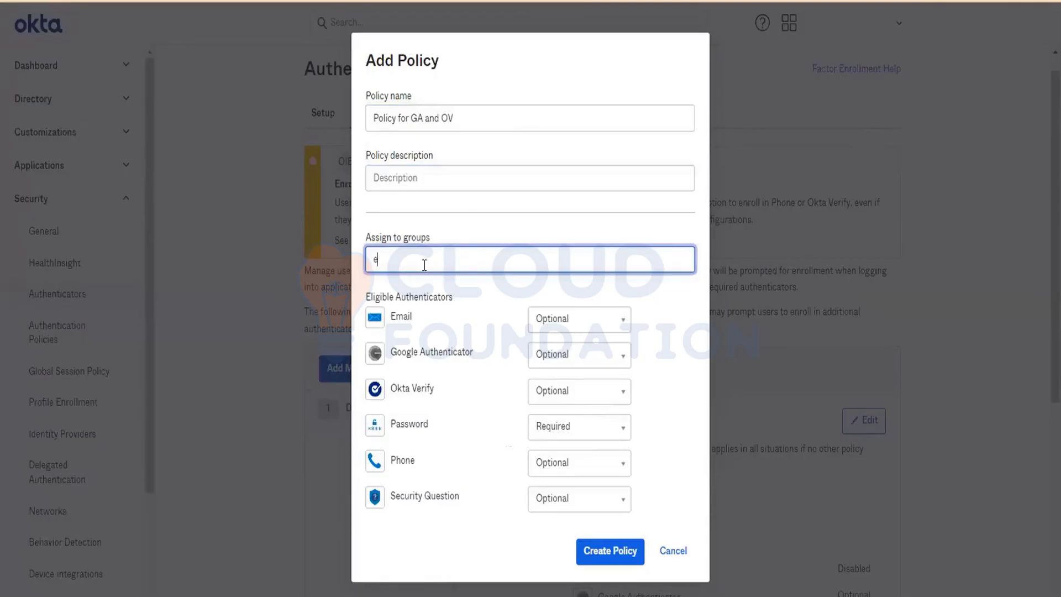
pyautogui.write('very')
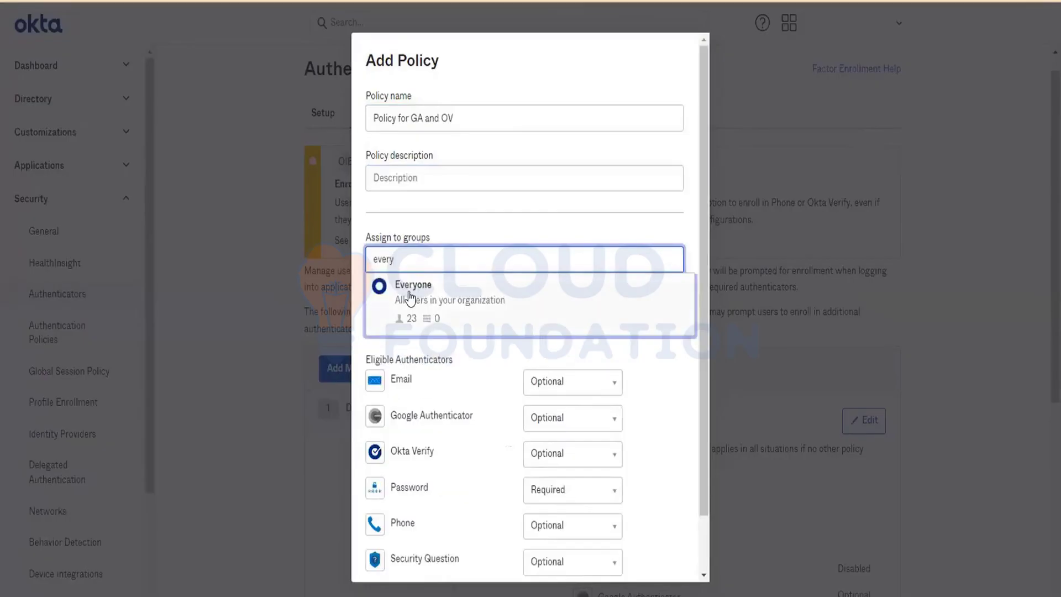
pyautogui.click(410, 298)
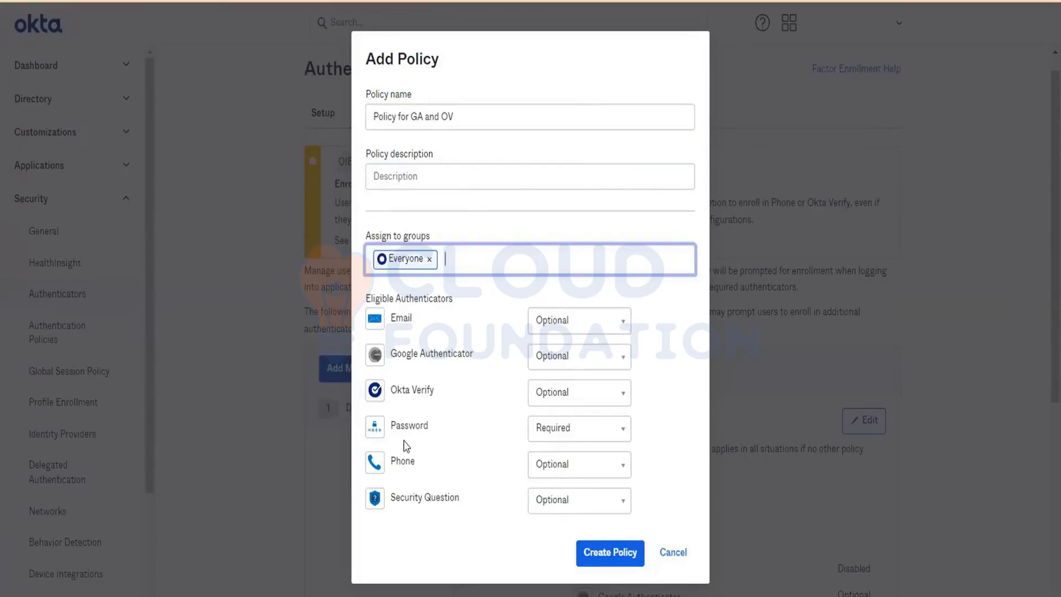
# Step: Set Okta Verify and Google Authenticator to Required, leave the other authenticators as they are, and create the policy
pyautogui.click(550, 400)
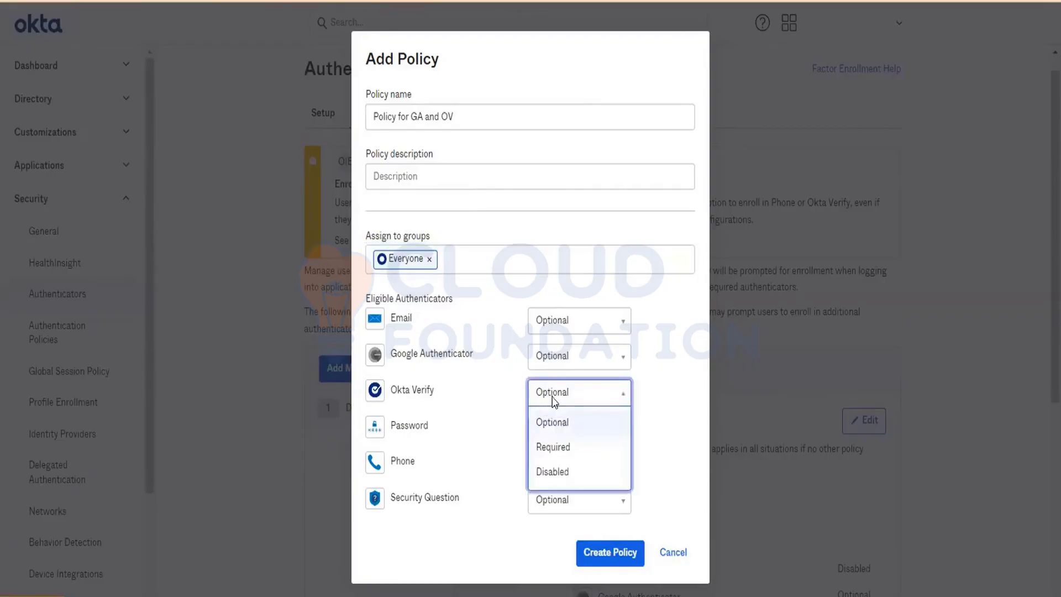
pyautogui.click(553, 445)
pyautogui.click(548, 359)
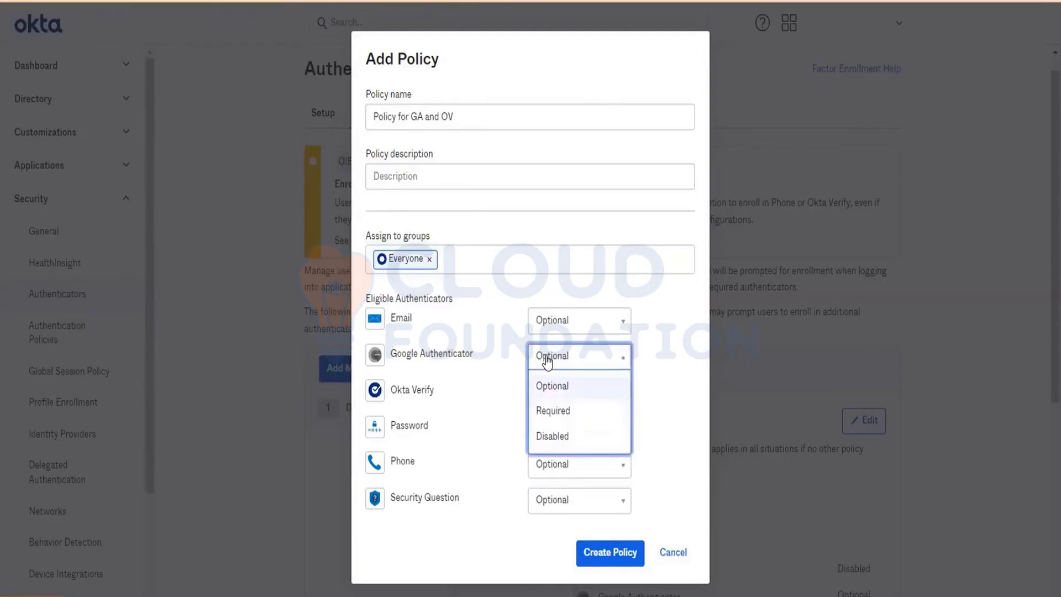
pyautogui.click(552, 417)
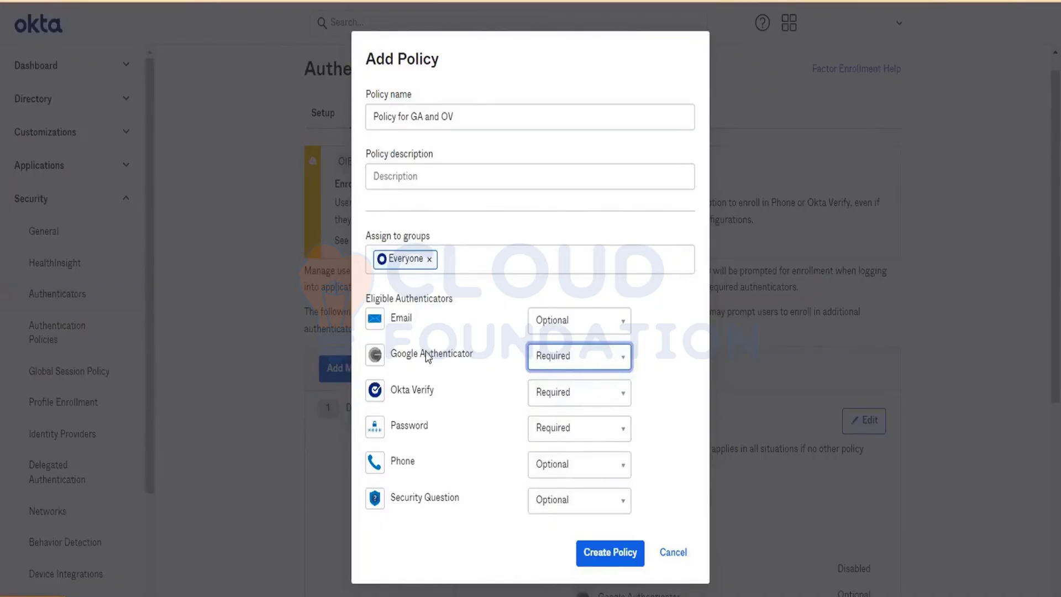
pyautogui.doubleClick(405, 320)
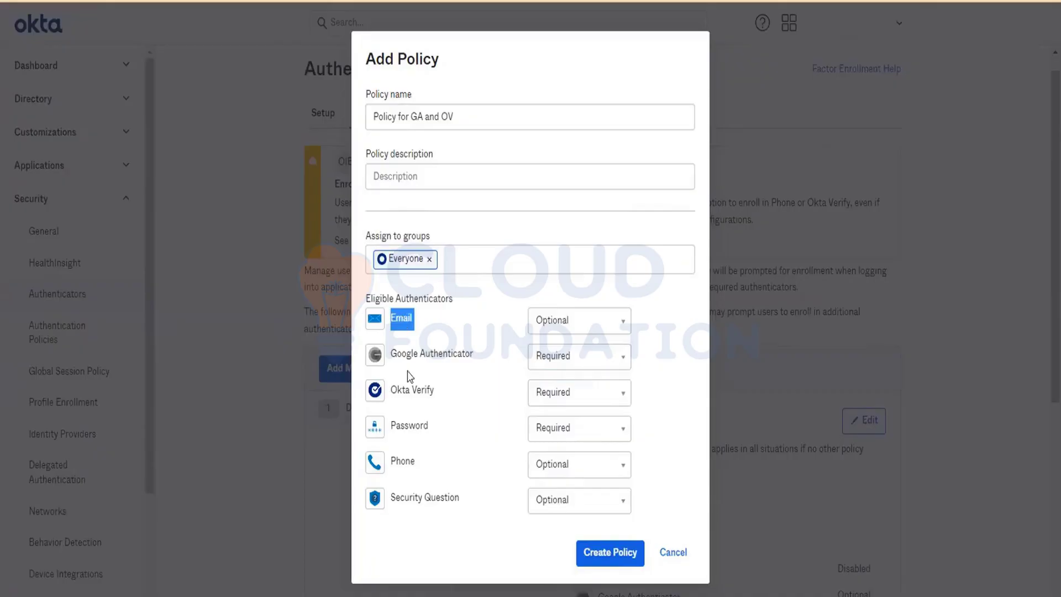
pyautogui.doubleClick(396, 463)
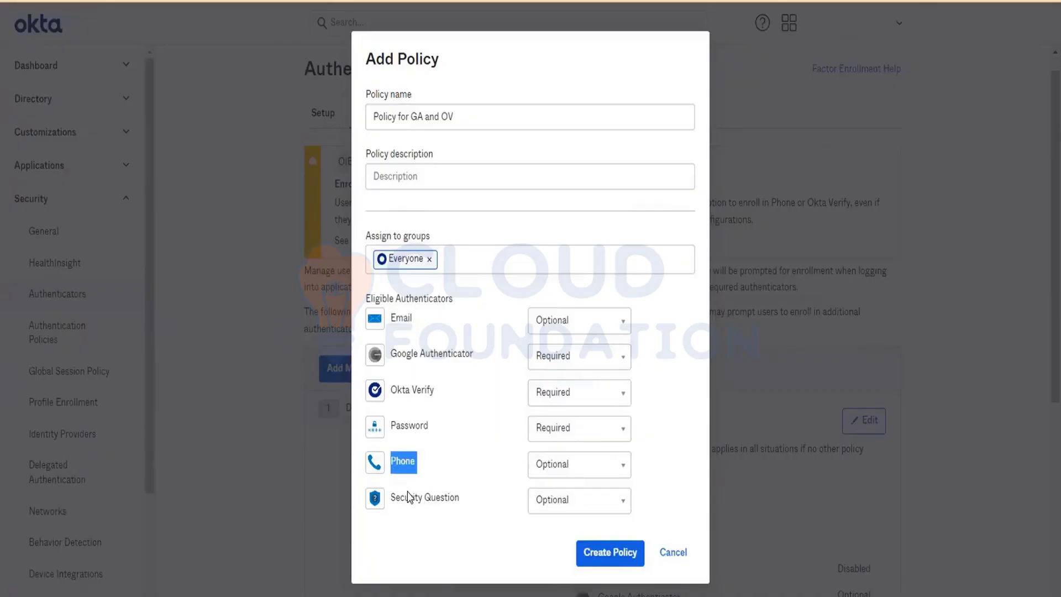
pyautogui.tripleClick(406, 492)
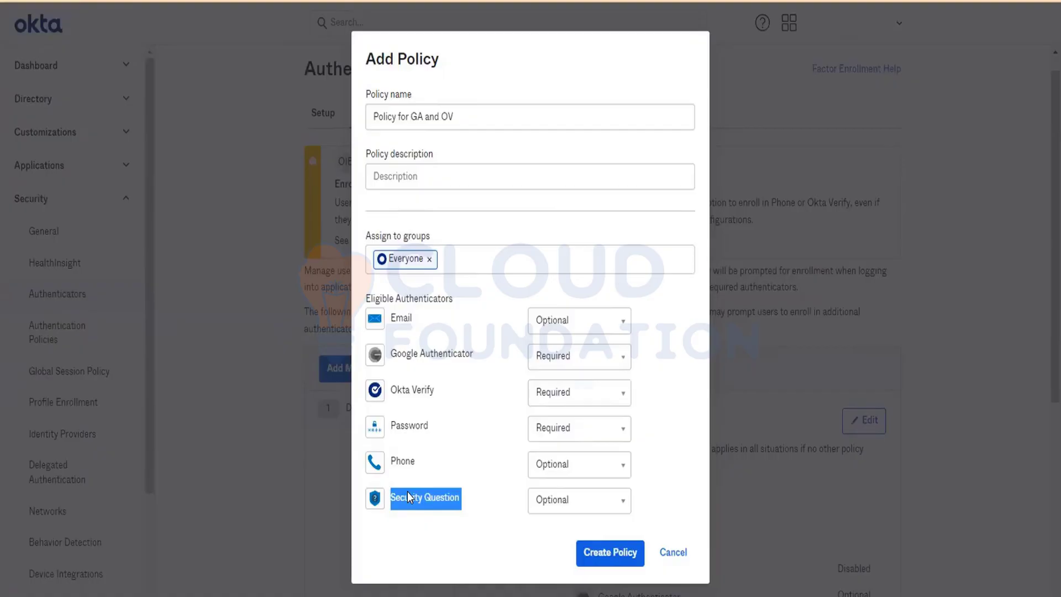
pyautogui.click(602, 550)
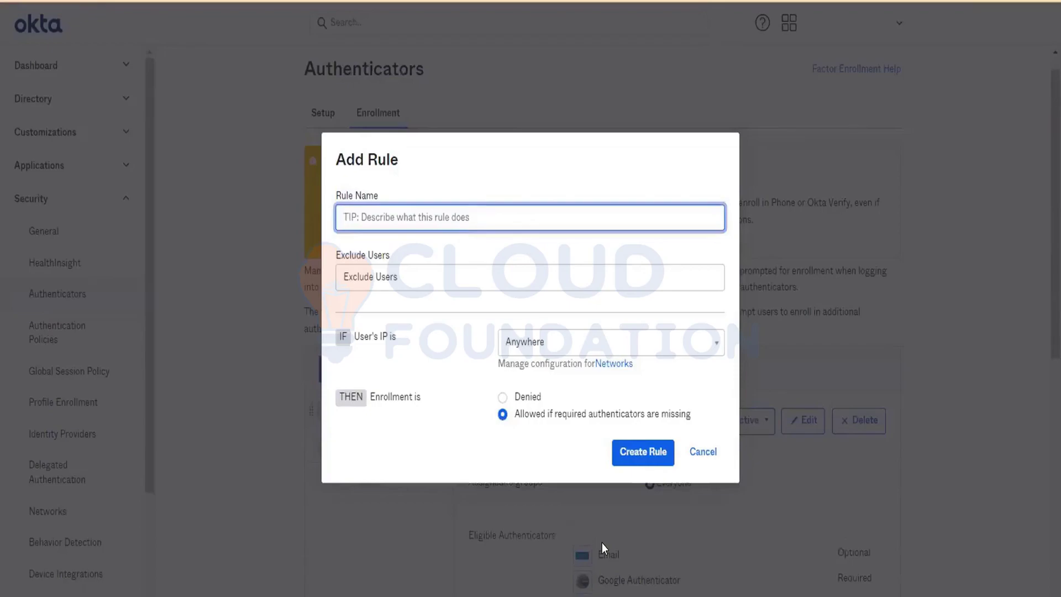
# Step: Create an enrollment rule named "Sample" for the policy, keeping its default IP and enrollment conditions
pyautogui.write('Sample')
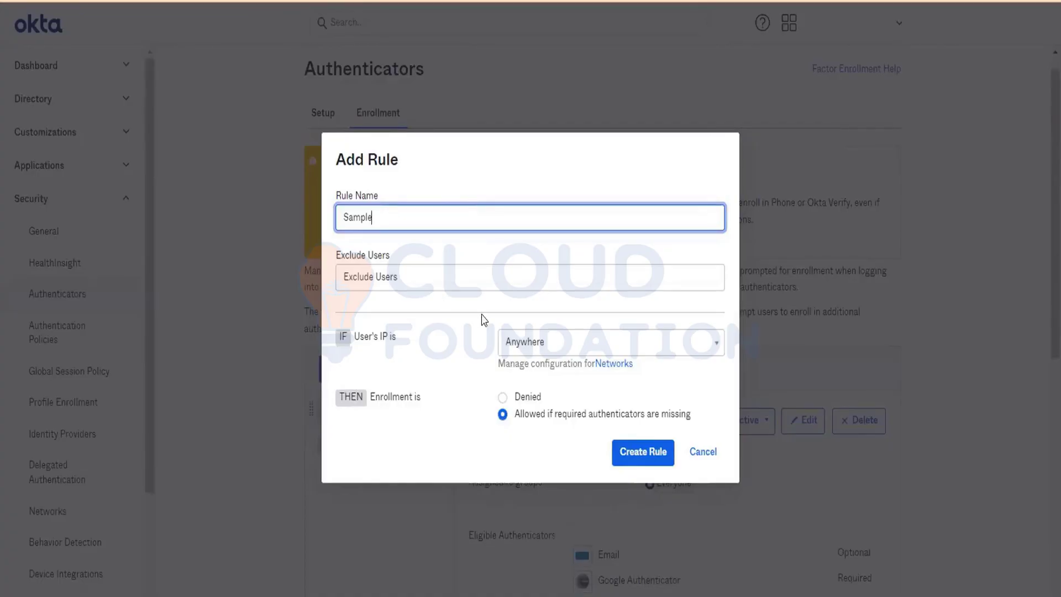
pyautogui.click(643, 457)
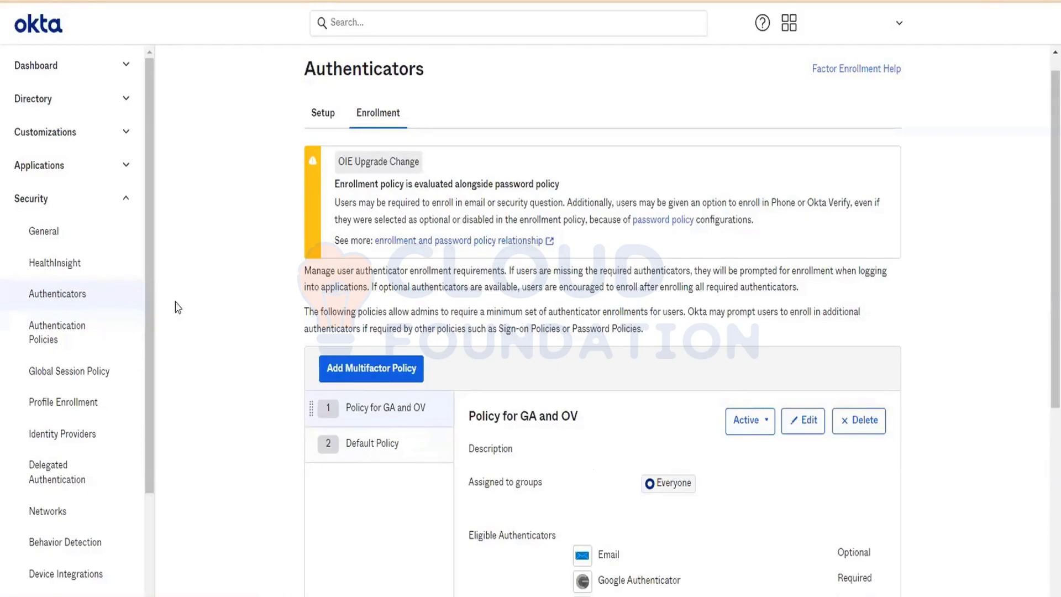
pyautogui.click(83, 298)
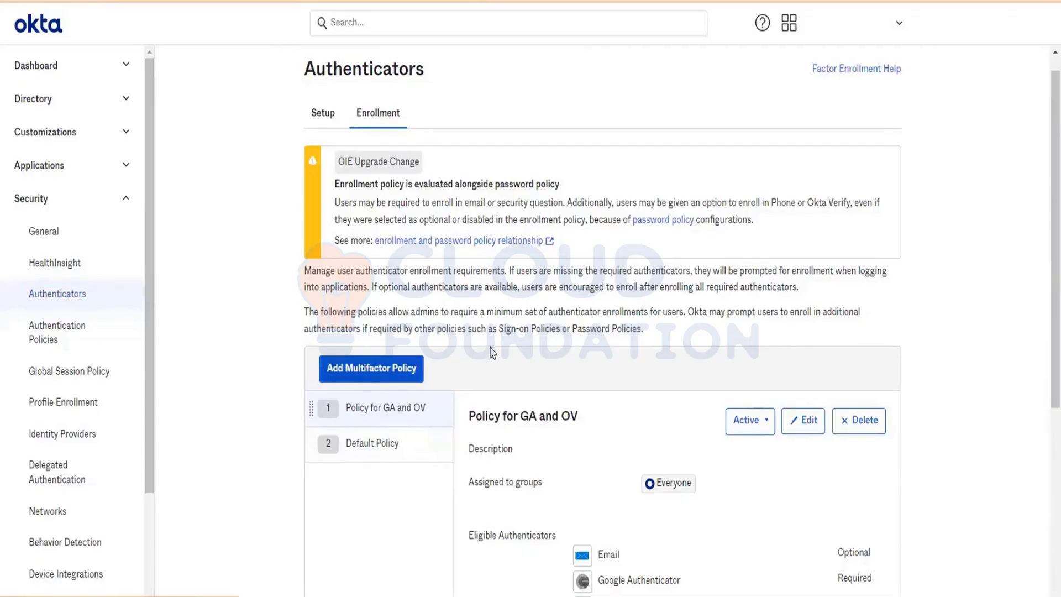
# Step: Edit the Policy for GA and OV to make Google Authenticator and Okta Verify optional
pyautogui.click(804, 413)
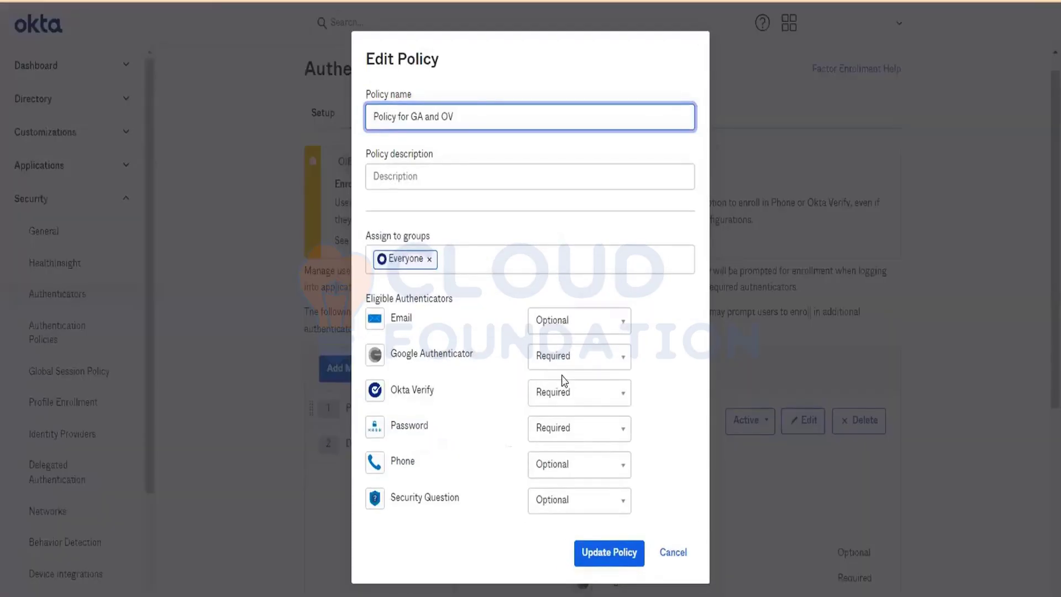
pyautogui.click(564, 352)
pyautogui.click(564, 355)
pyautogui.click(564, 356)
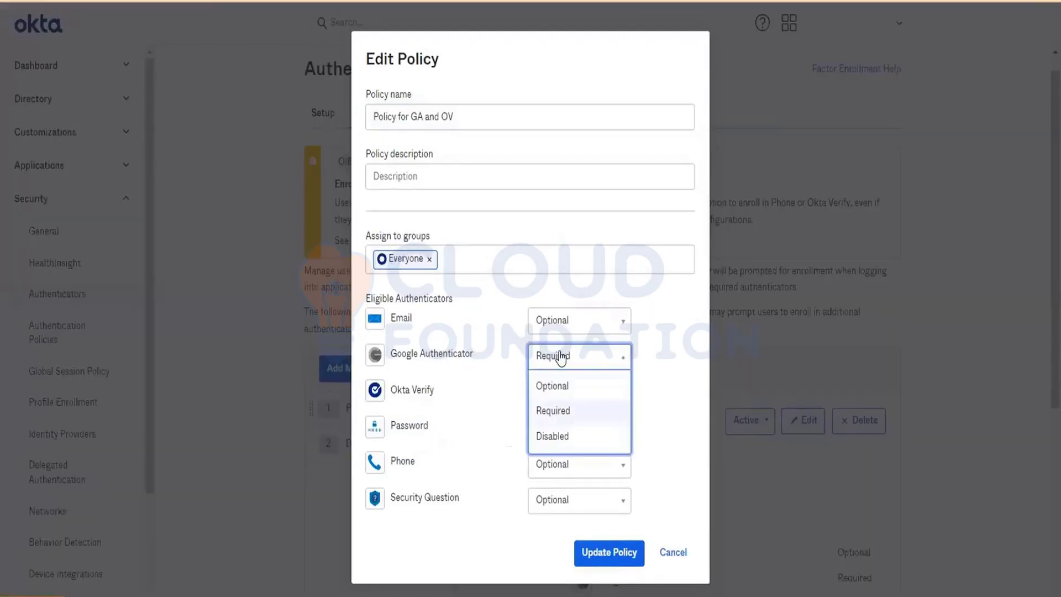
pyautogui.click(553, 385)
pyautogui.click(554, 393)
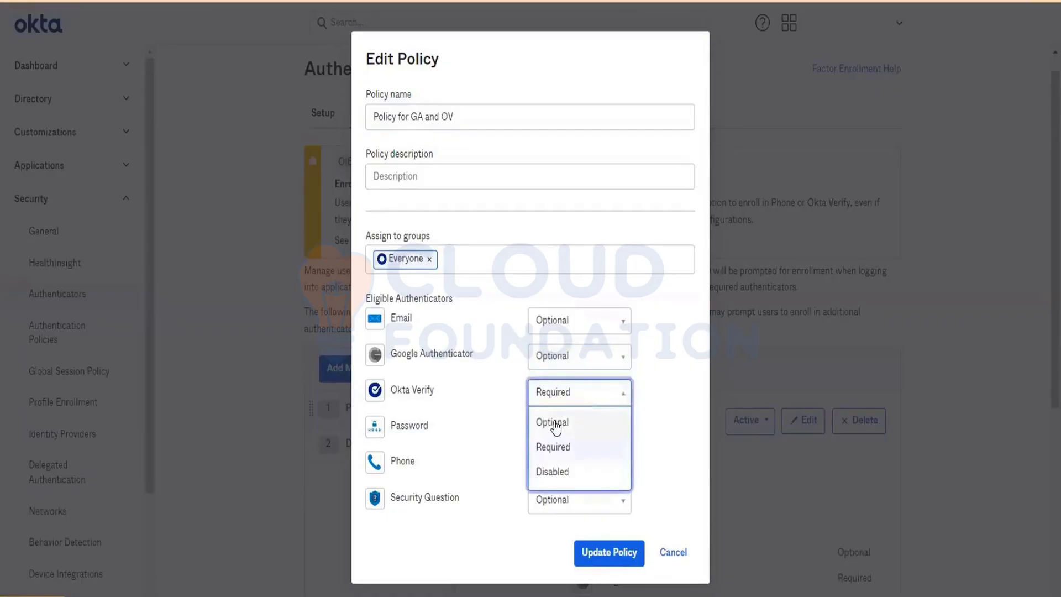
pyautogui.click(552, 422)
# Step: Check the enrollment options for the Password authenticator, then save the updated policy and review its eligible authenticators
pyautogui.doubleClick(401, 430)
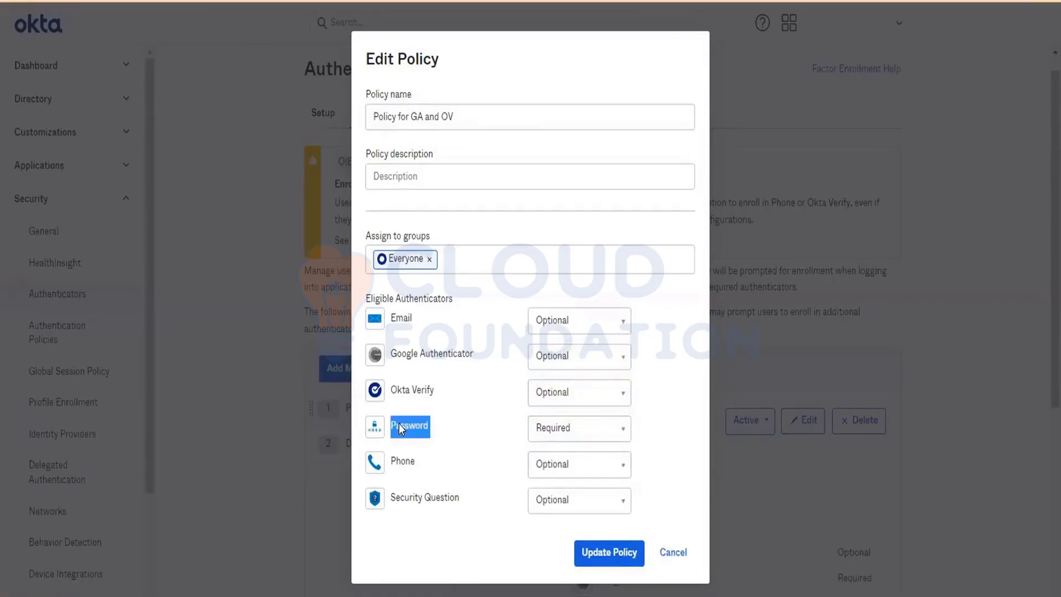
pyautogui.click(563, 429)
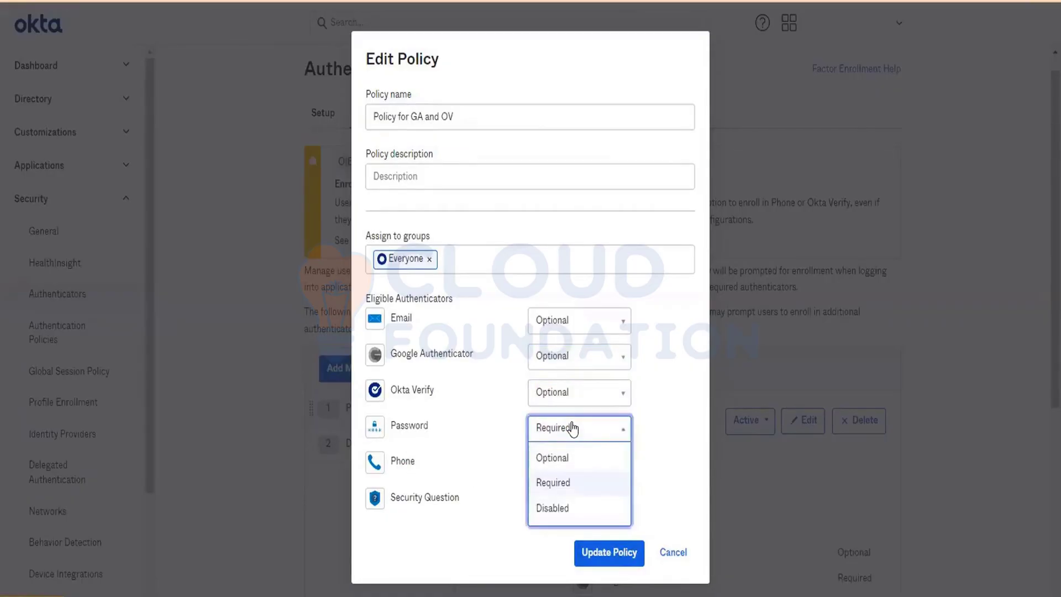
pyautogui.click(676, 454)
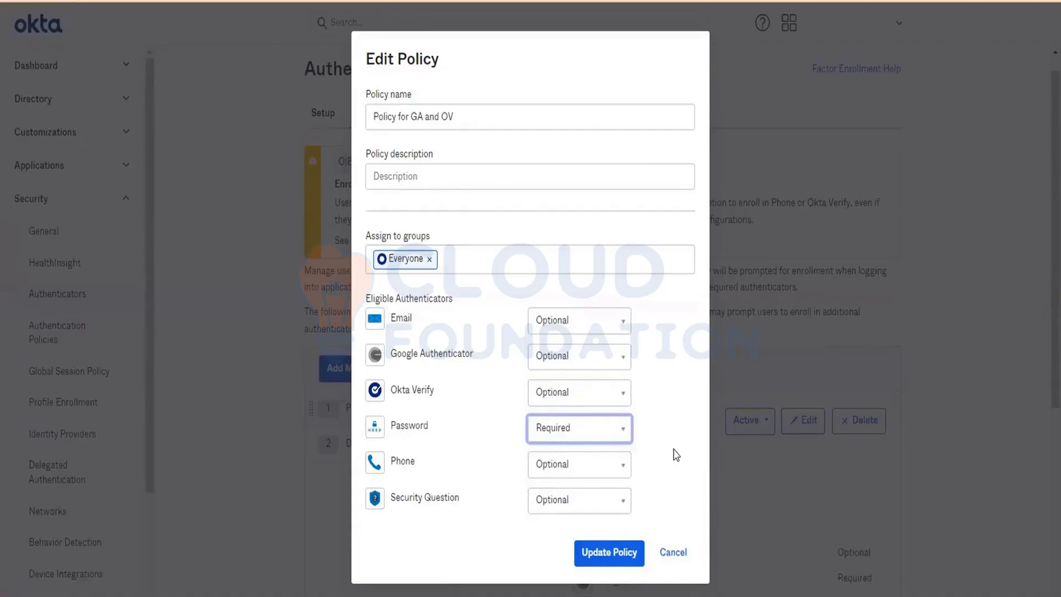
pyautogui.click(618, 552)
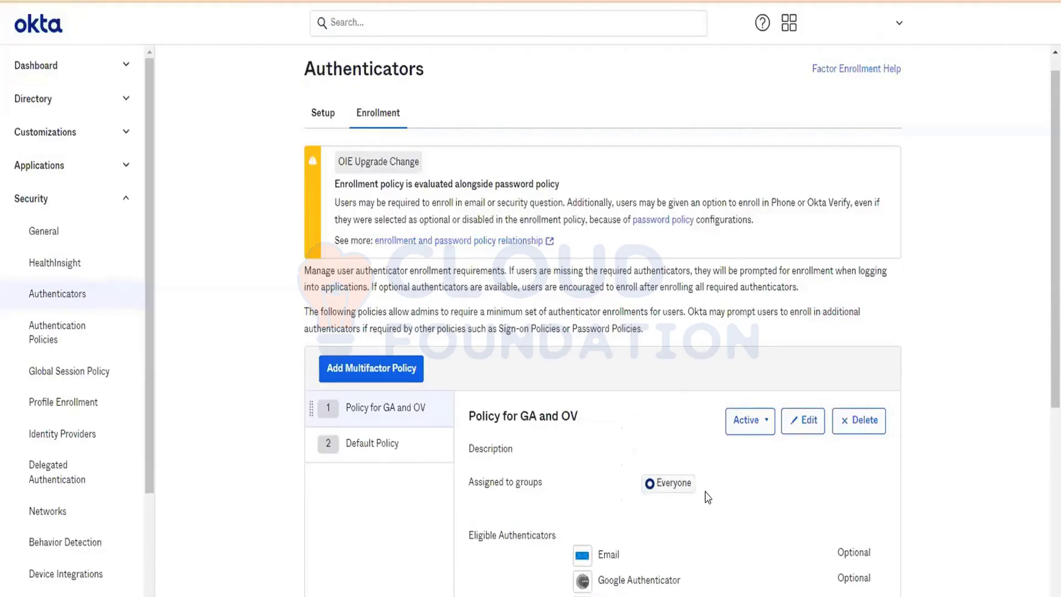
pyautogui.scroll(-3, 708, 497)
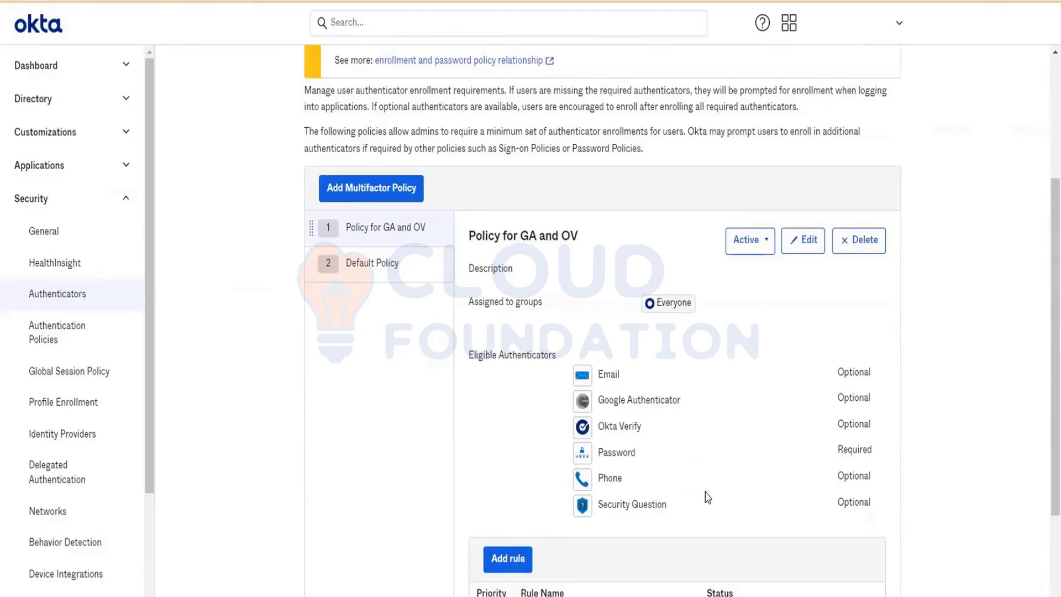
pyautogui.scroll(3, 708, 498)
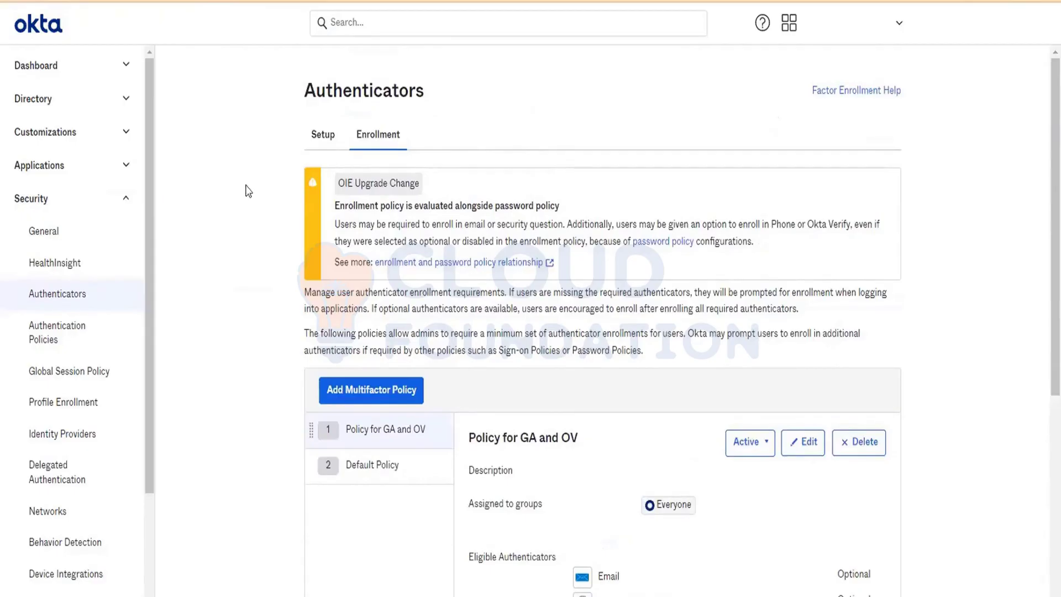
# Step: Create a new authentication policy named "ZoomApp" without a description
pyautogui.click(40, 349)
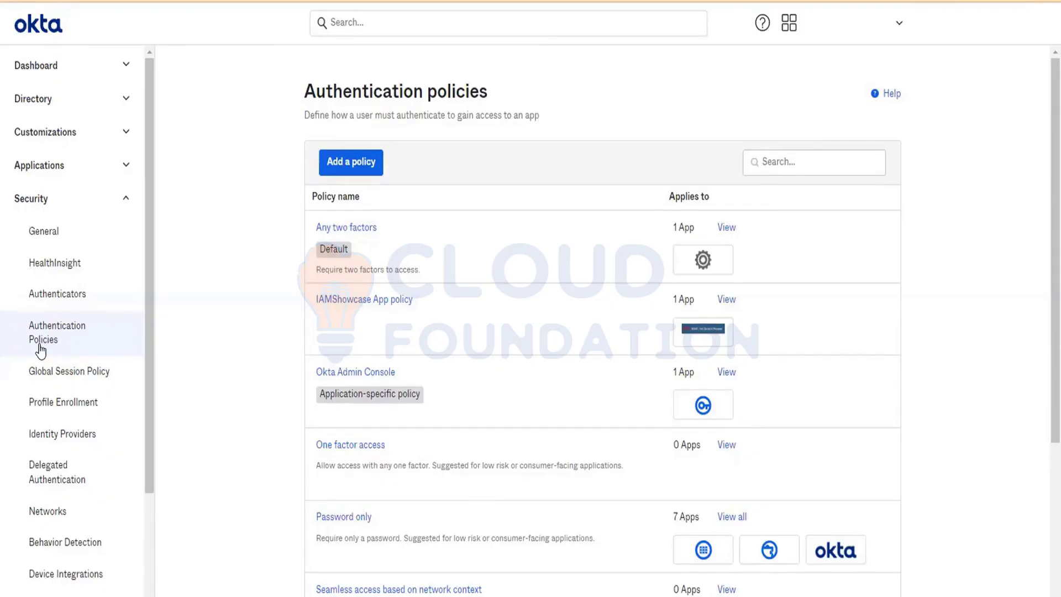
pyautogui.click(349, 172)
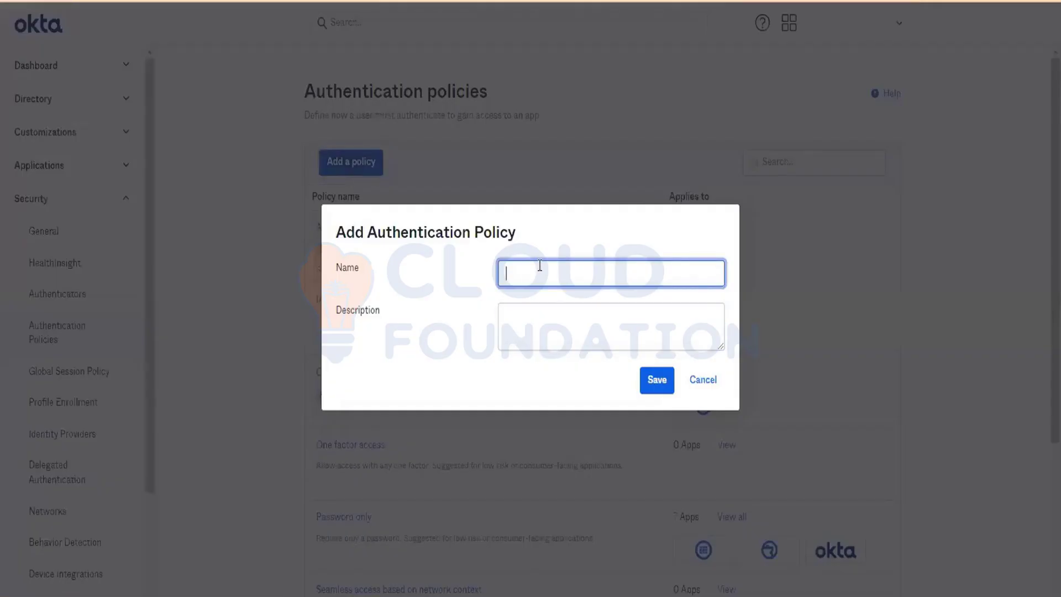
pyautogui.write('ZoomApp')
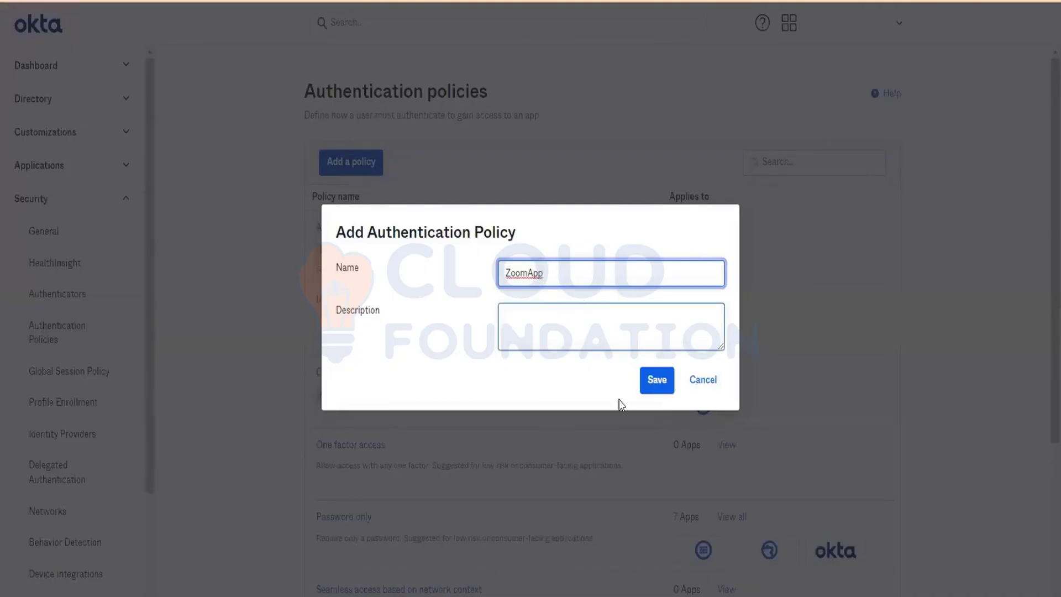
pyautogui.click(655, 379)
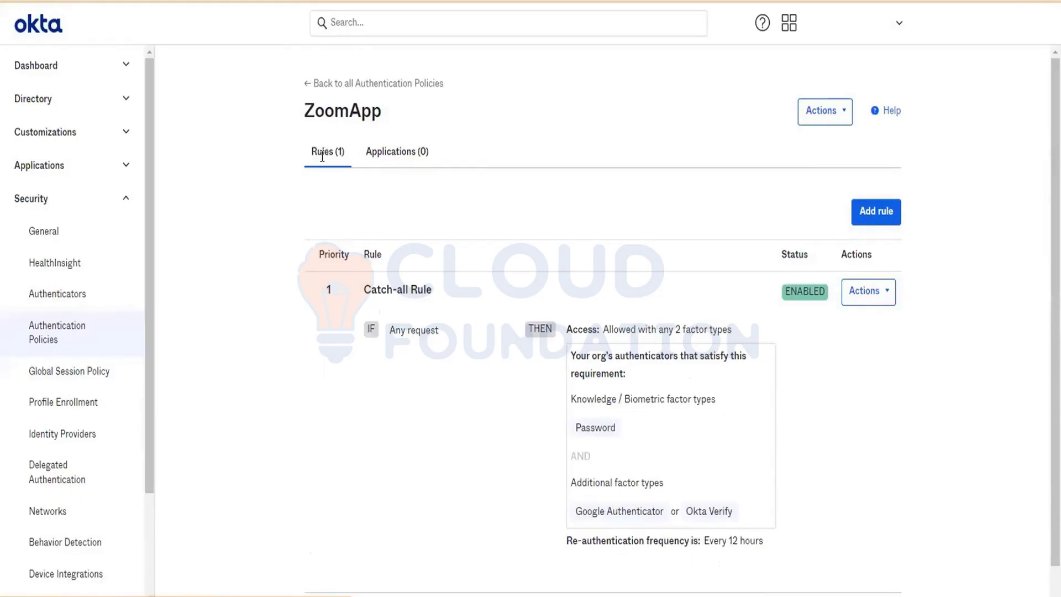
# Step: Add the Zoom application to the ZoomApp authentication policy
pyautogui.click(396, 147)
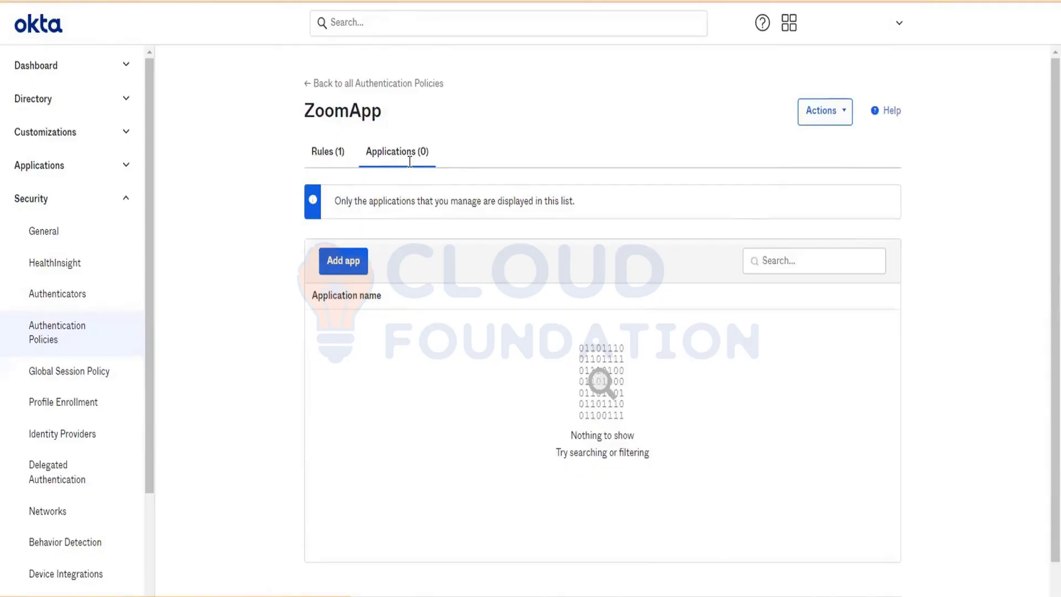
pyautogui.click(346, 260)
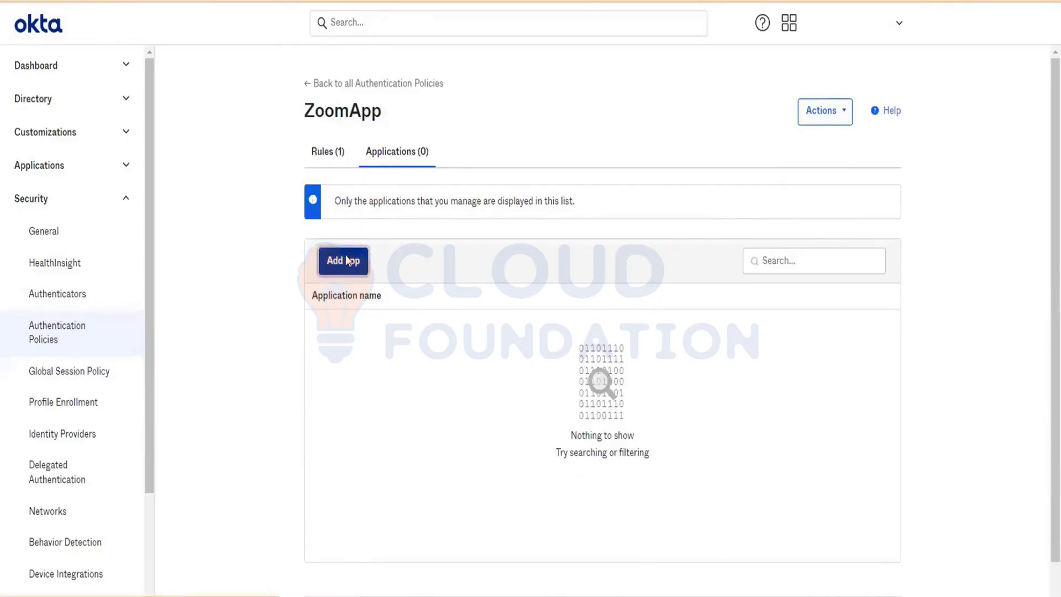
pyautogui.scroll(-2, 500, 357)
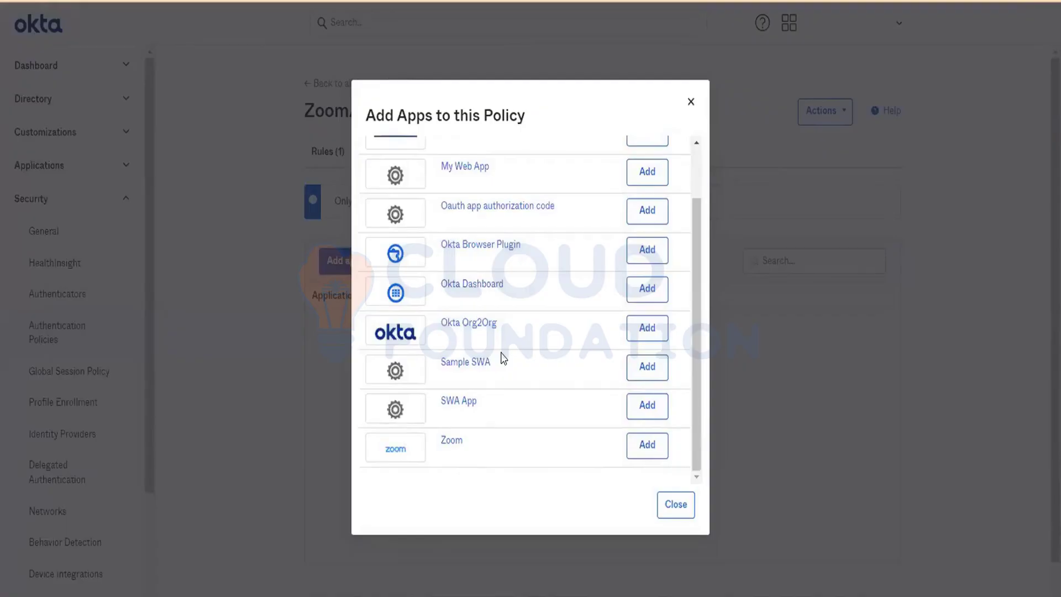
pyautogui.click(641, 442)
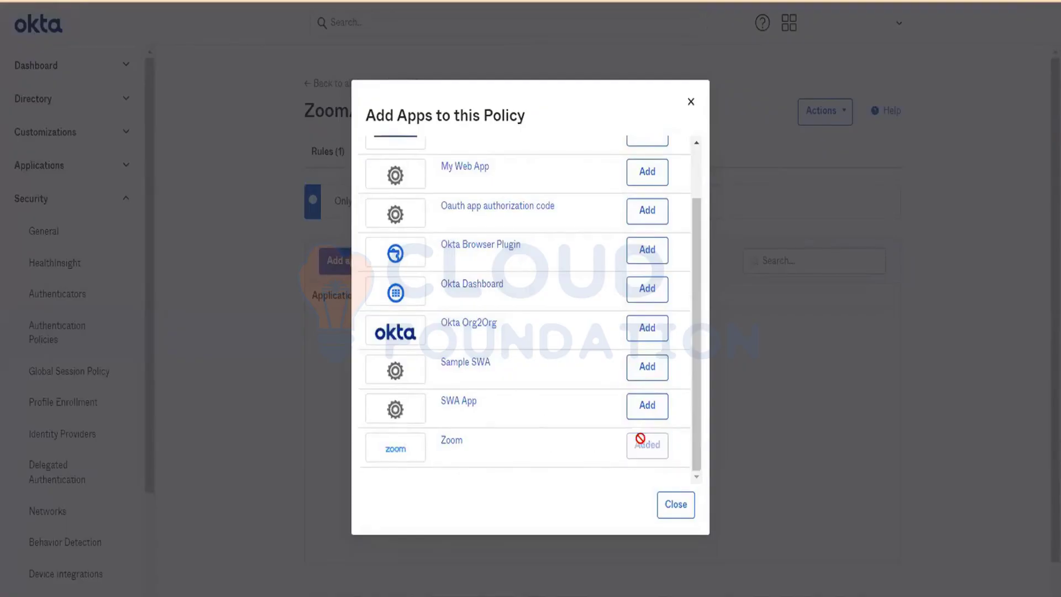
pyautogui.click(675, 505)
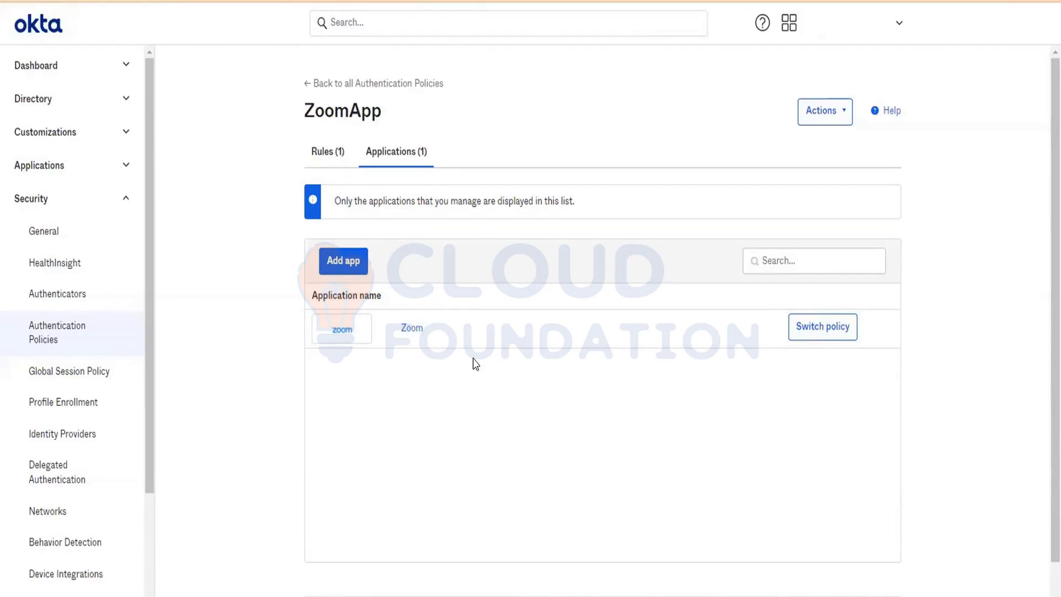
# Step: Review the ZoomApp policy's Catch-all Rule, including its access requirement, accepted authenticators and re-authentication frequency
pyautogui.click(318, 150)
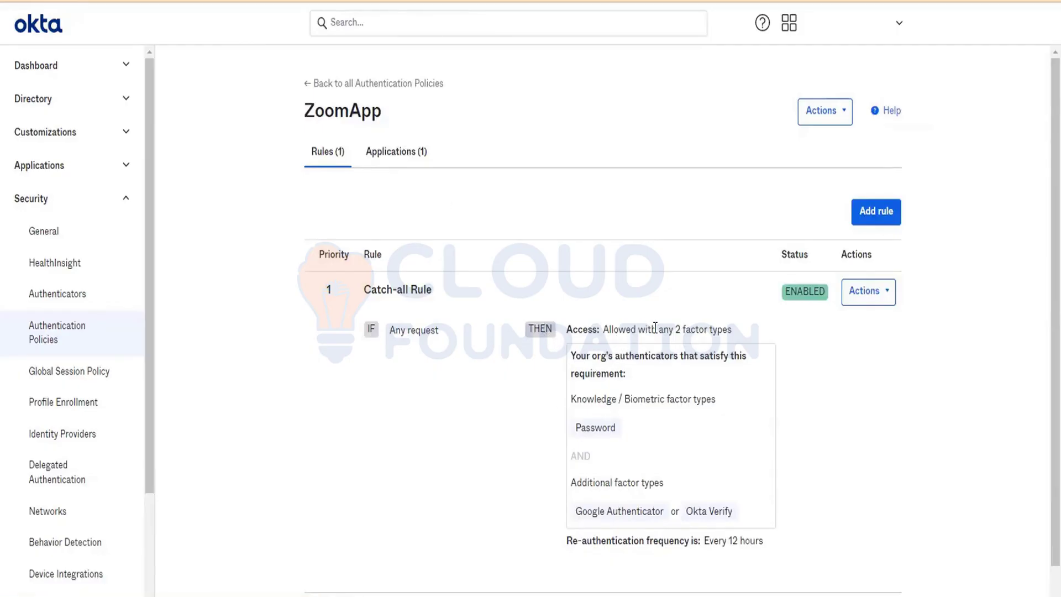
pyautogui.click(717, 326)
pyautogui.doubleClick(595, 423)
pyautogui.click(593, 426)
pyautogui.moveTo(577, 511); pyautogui.dragTo(654, 526)
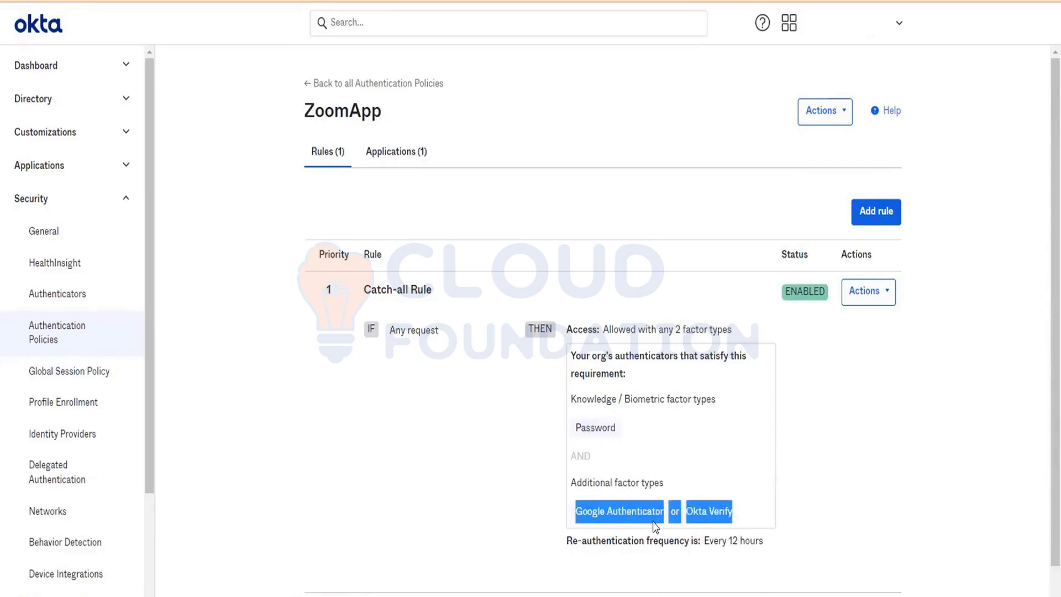
pyautogui.click(654, 526)
pyautogui.scroll(-1, 656, 502)
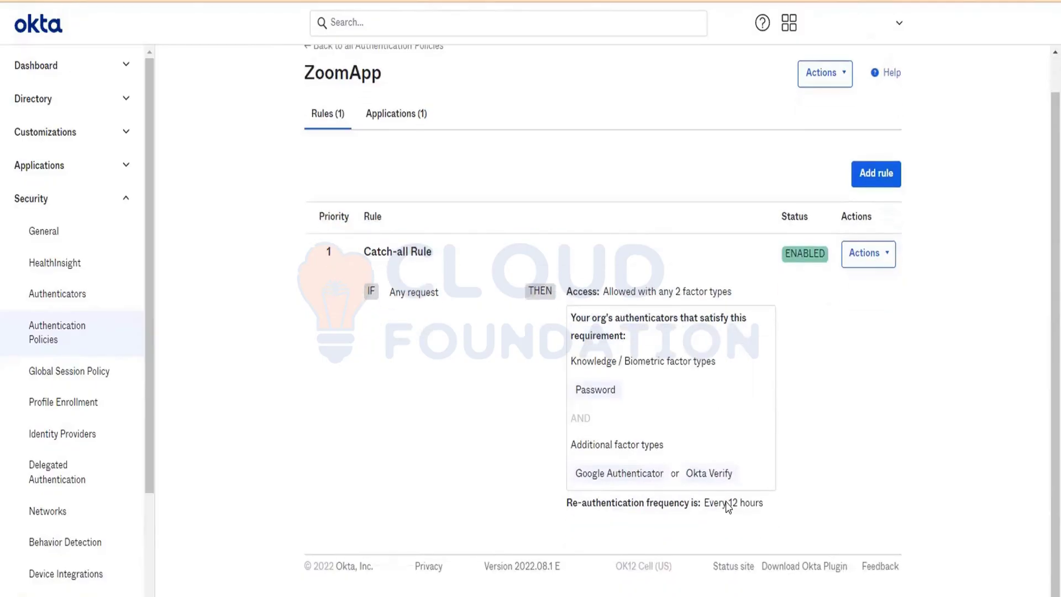
# Step: Edit the ZoomApp policy's Catch-all Rule to authenticate with Password / IdP and re-authenticate at every sign-in attempt, and save it
pyautogui.click(861, 257)
pyautogui.click(857, 279)
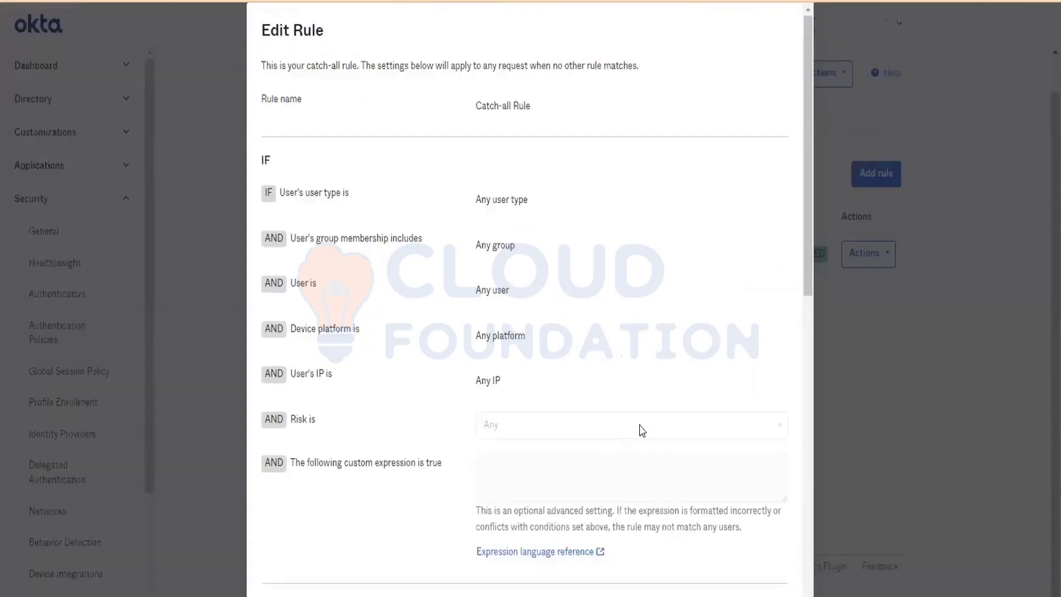
pyautogui.scroll(-6, 639, 427)
pyautogui.click(570, 324)
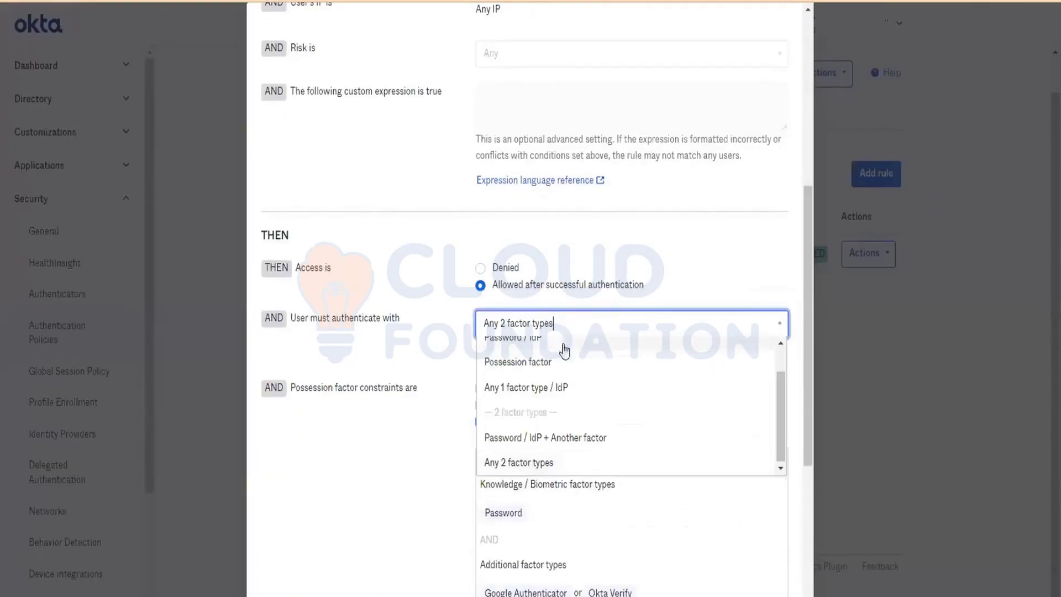
pyautogui.click(539, 378)
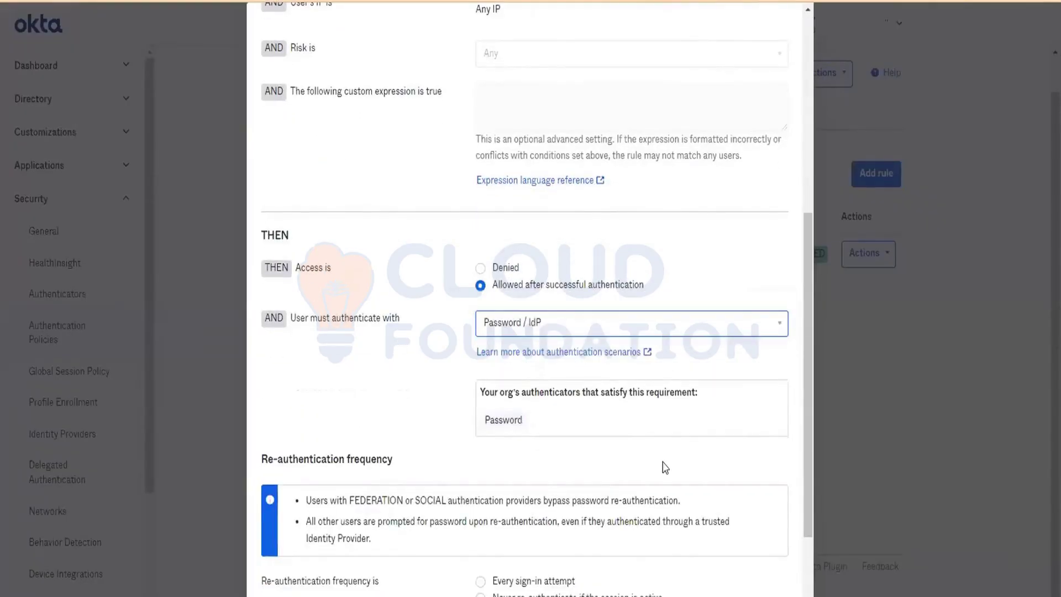
pyautogui.scroll(-2, 632, 419)
pyautogui.click(539, 467)
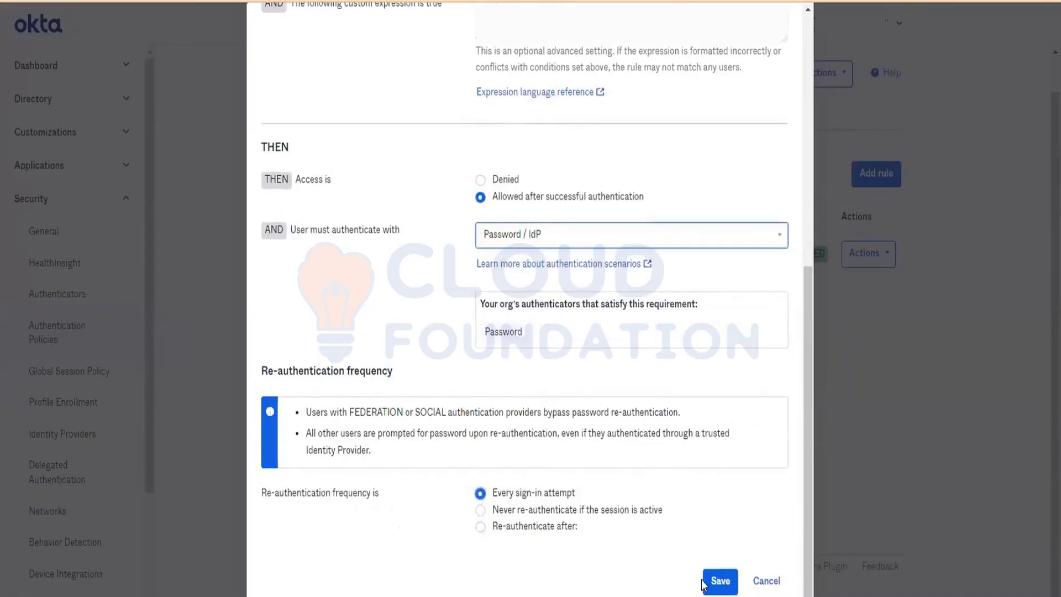
pyautogui.click(718, 580)
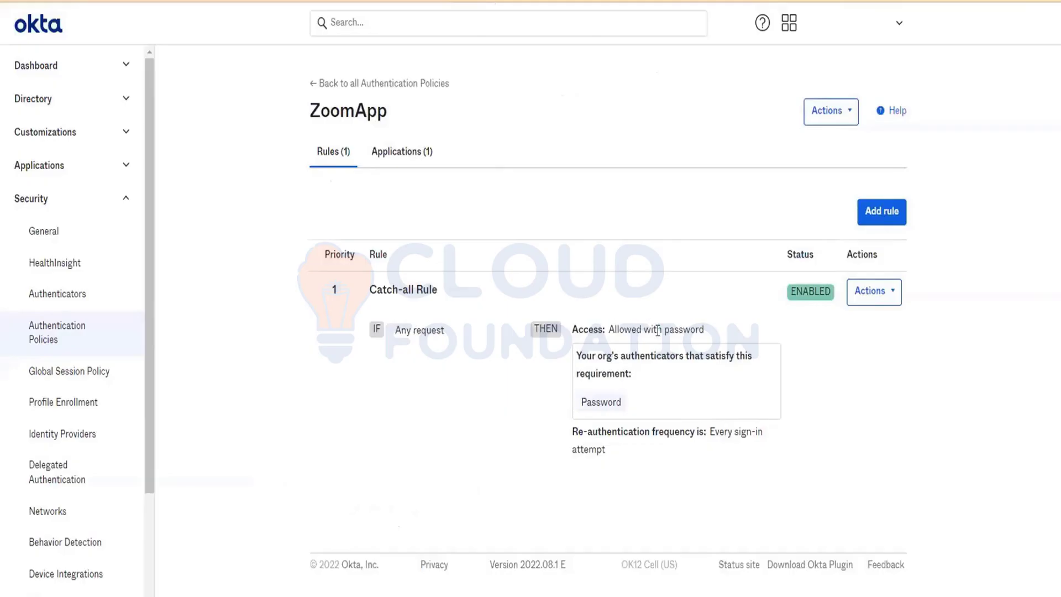
pyautogui.doubleClick(586, 406)
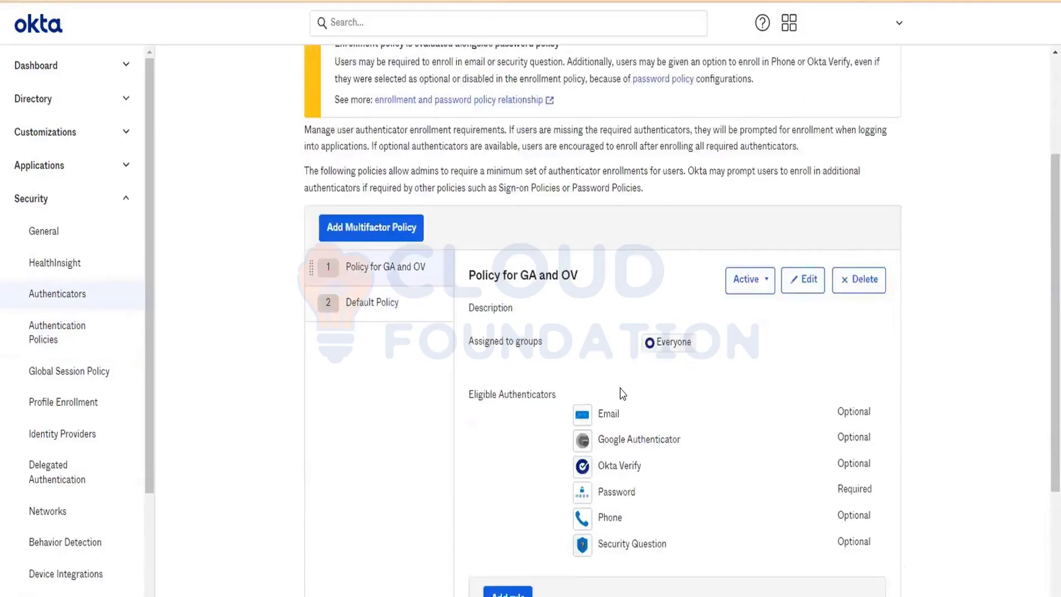
# Step: Delete the "Policy for GA and OV" multifactor enrollment policy and confirm the deletion
pyautogui.scroll(-3, 621, 392)
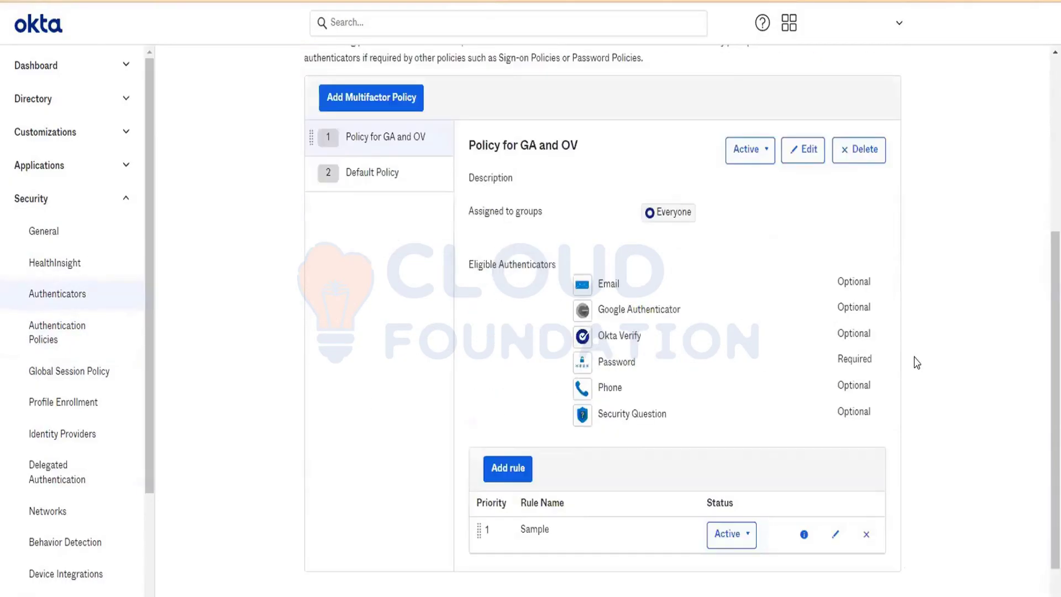
pyautogui.click(856, 150)
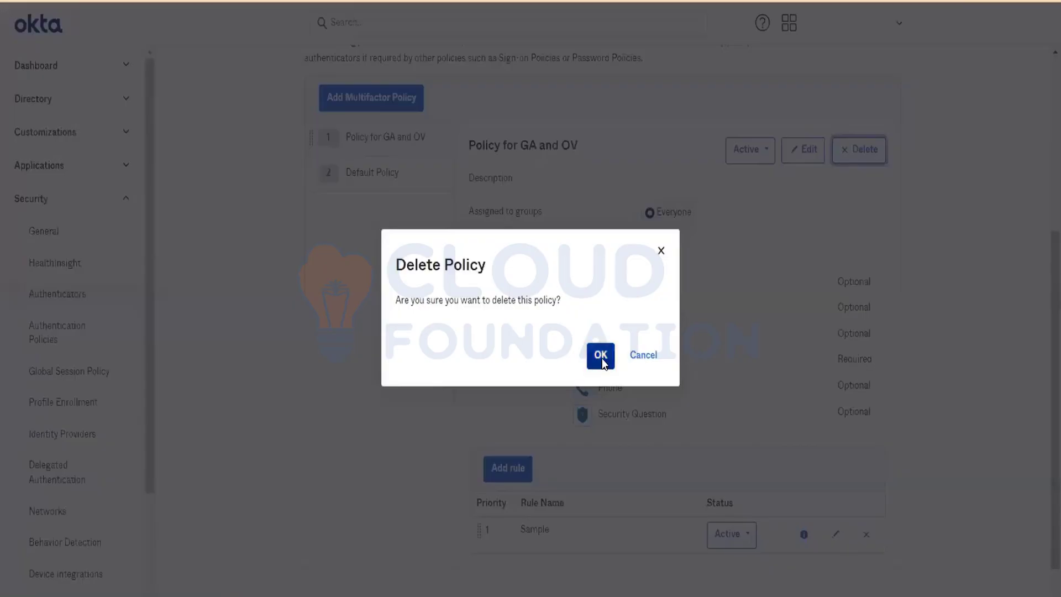
pyautogui.click(600, 356)
# Step: Review the Default Policy for authenticator enrollment, including its assigned groups, eligible authenticators and rules
pyautogui.click(374, 130)
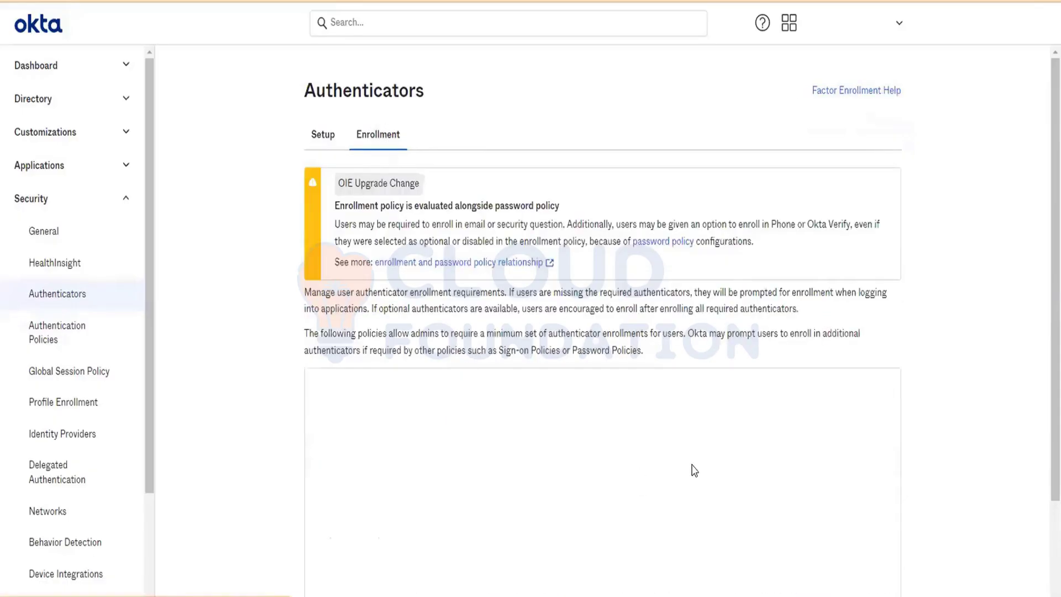
pyautogui.scroll(-1, 695, 470)
pyautogui.scroll(-1, 695, 470)
pyautogui.scroll(-2, 694, 471)
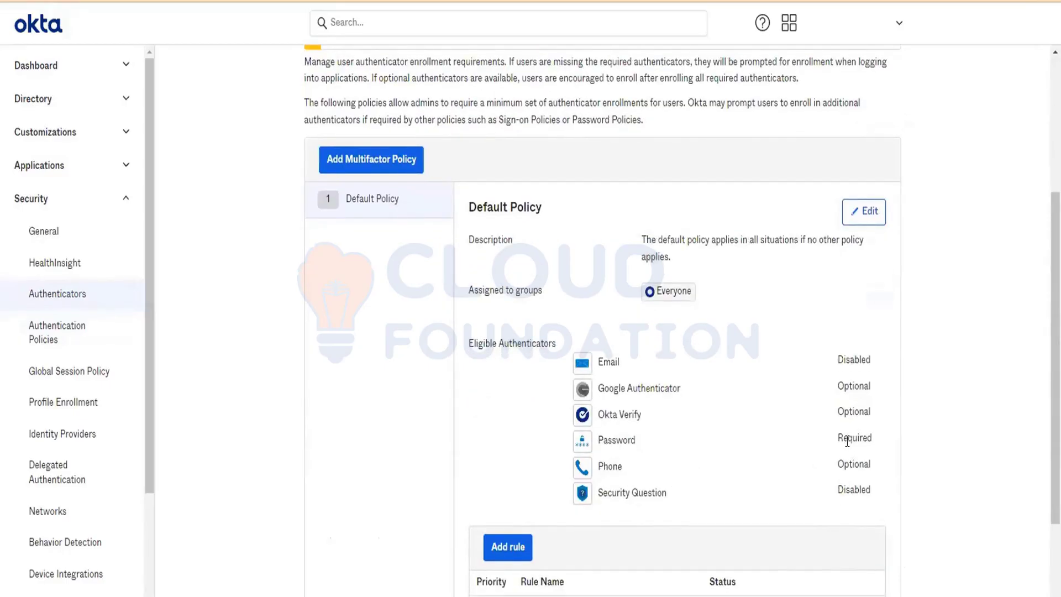
pyautogui.scroll(-3, 789, 431)
pyautogui.scroll(6, 789, 431)
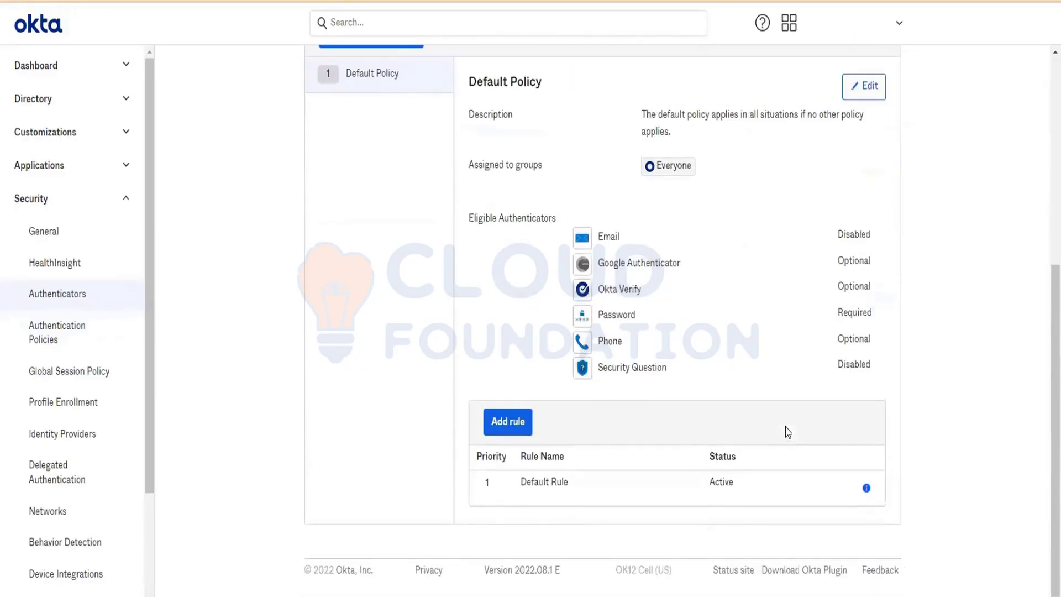
# Step: Review the IAMShowcase App authentication policy's assigned application and its Catch-all Rule
pyautogui.click(78, 339)
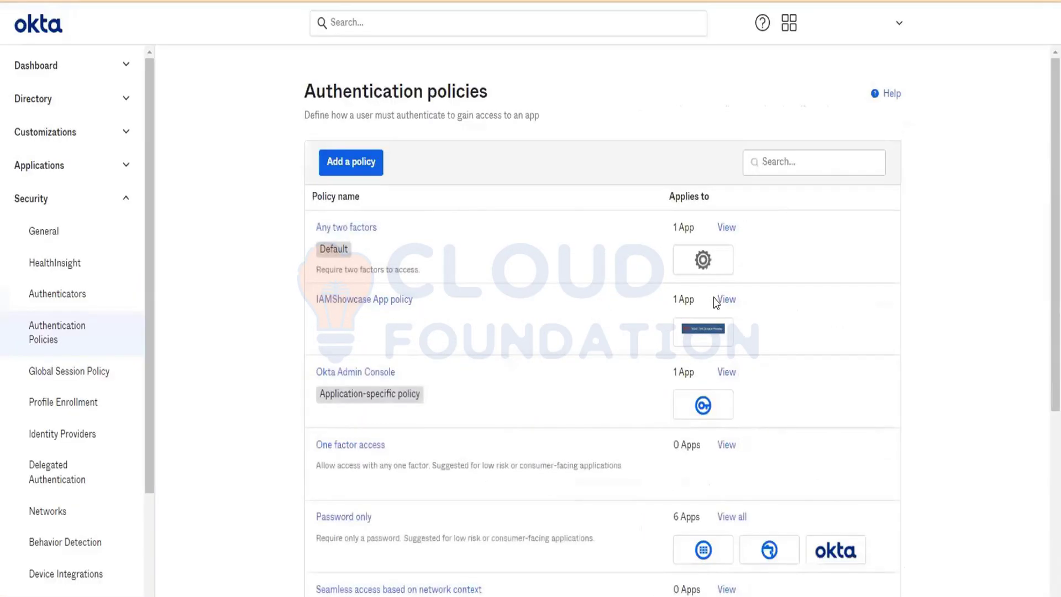
pyautogui.click(727, 300)
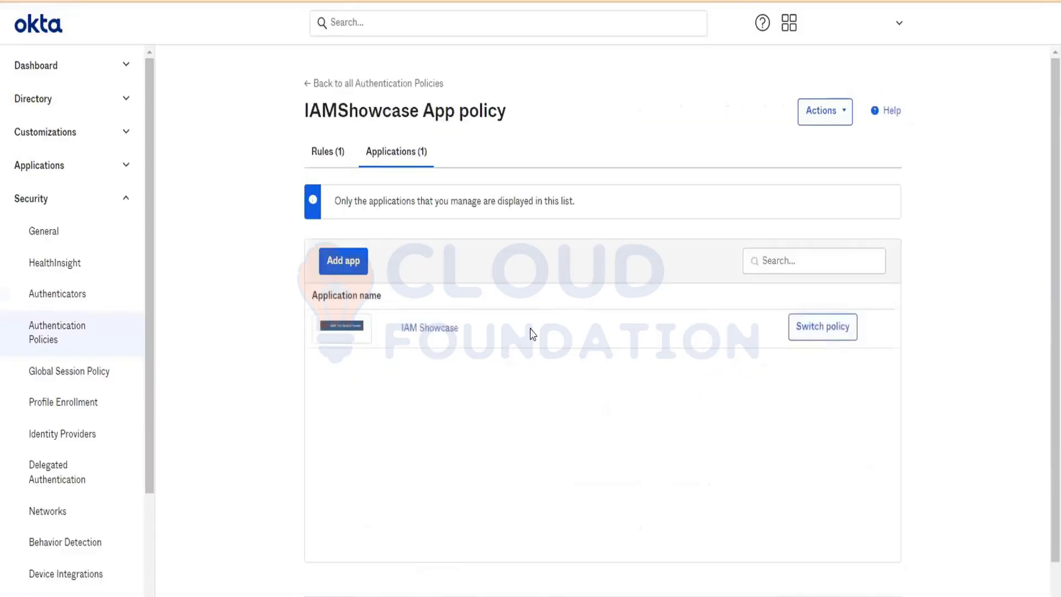
pyautogui.click(319, 148)
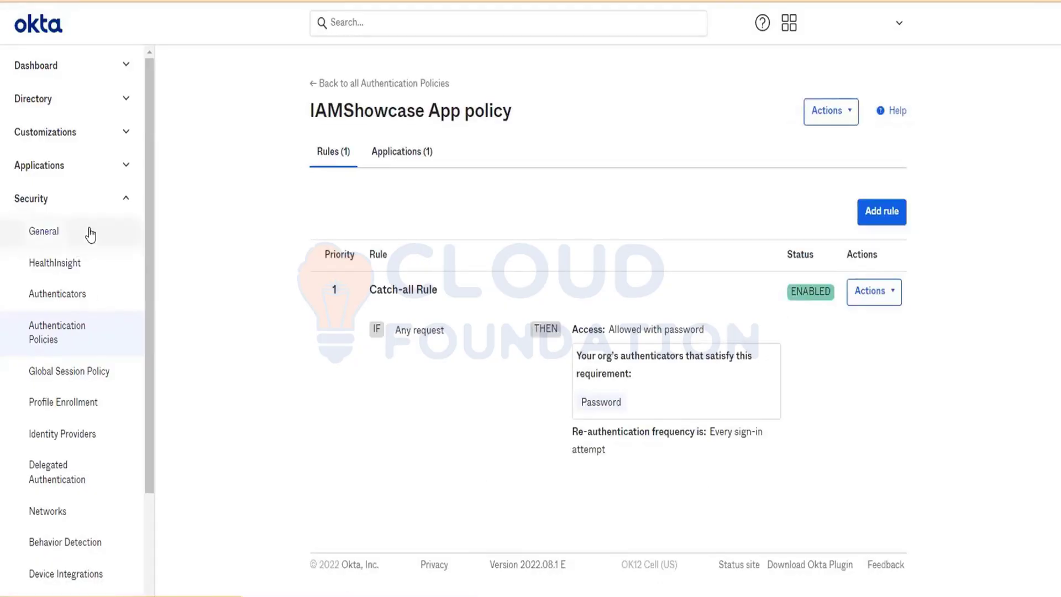
# Step: Examine the Global Session Policy's Default Rule, including its session establishment, multifactor and session lifetime settings, and close it without changes
pyautogui.click(60, 379)
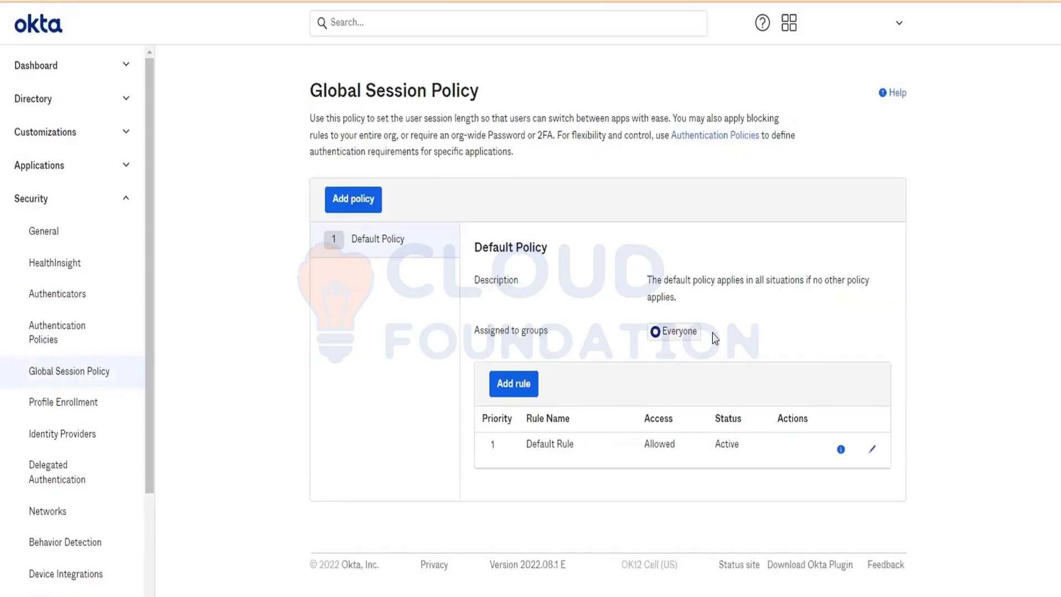
pyautogui.click(871, 450)
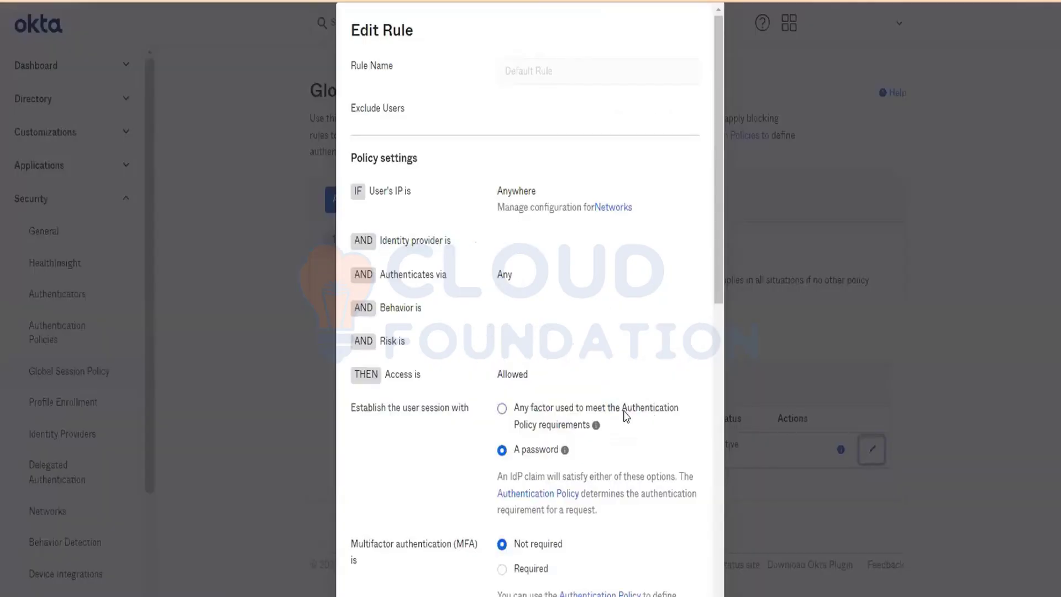
pyautogui.scroll(-6, 626, 416)
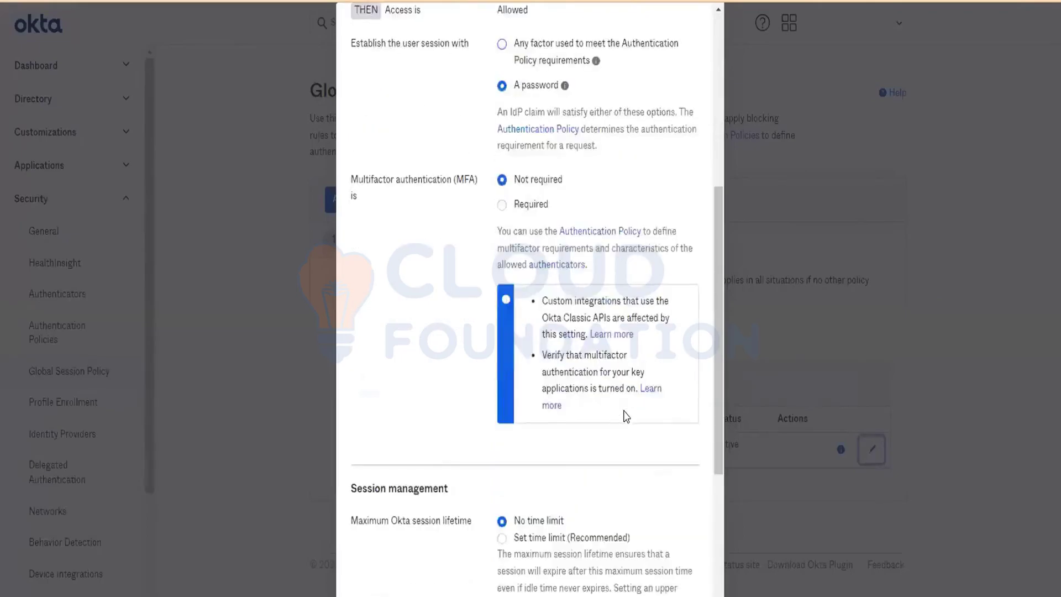
pyautogui.scroll(-4, 627, 416)
pyautogui.scroll(10, 626, 416)
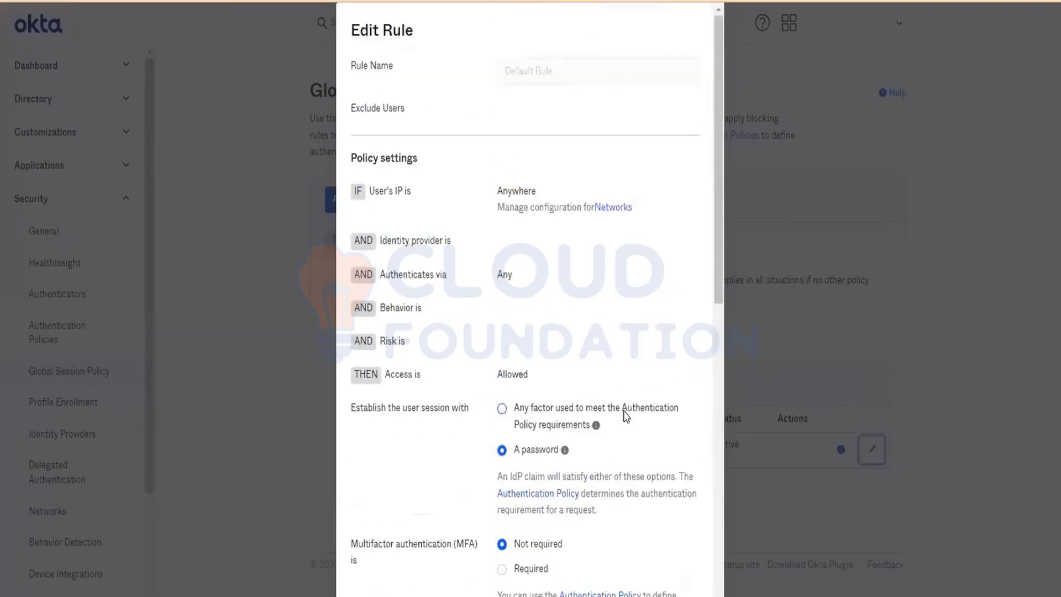
pyautogui.scroll(-5, 626, 417)
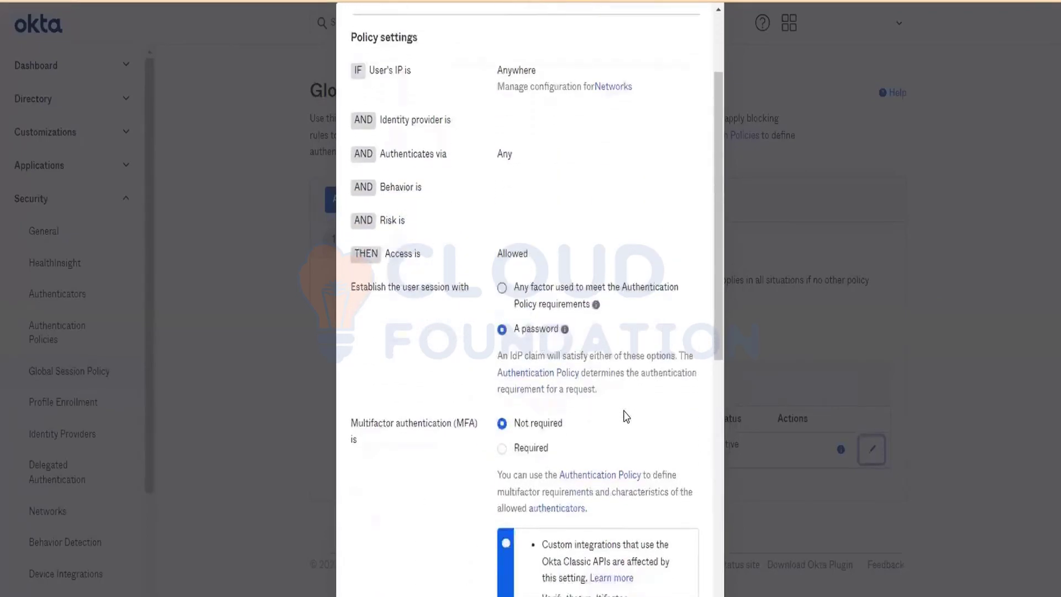
pyautogui.scroll(-2, 626, 416)
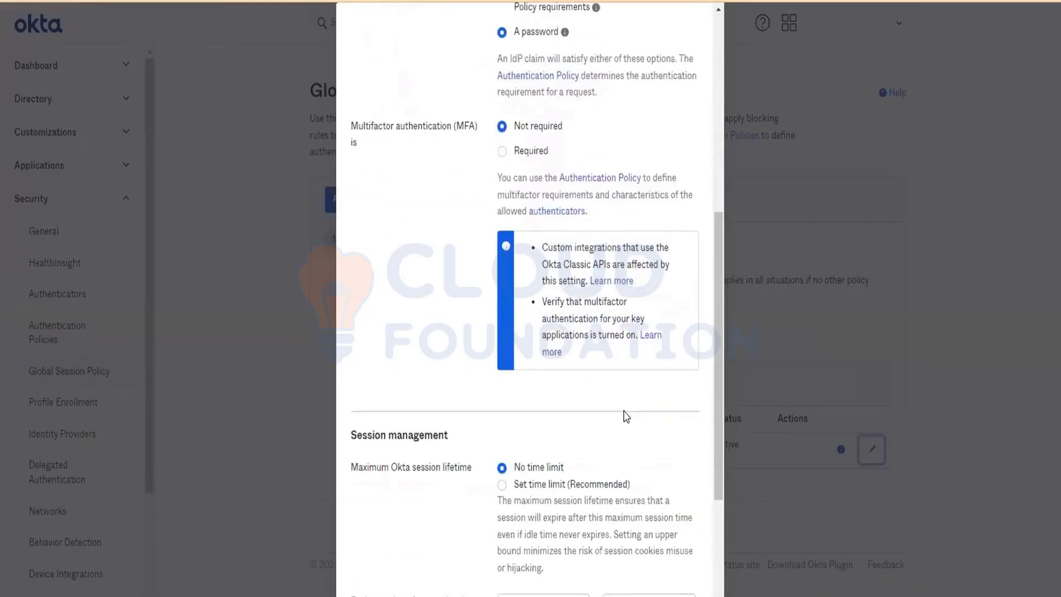
pyautogui.scroll(-4, 626, 417)
pyautogui.click(677, 581)
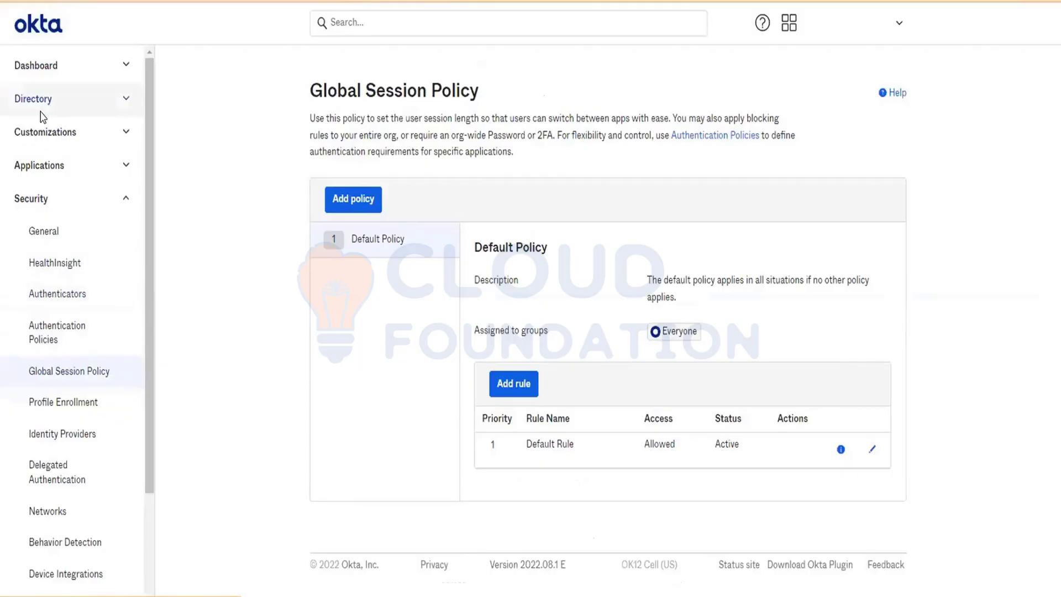
# Step: Check which authentication policy is assigned in the Zoom application's sign-on settings and open the policy's details
pyautogui.click(37, 165)
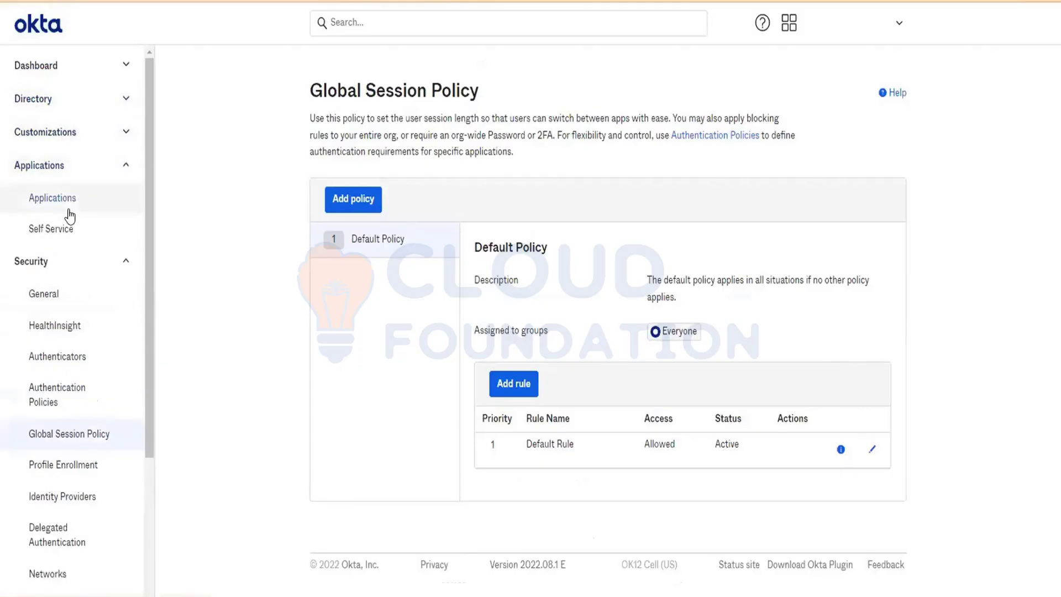
pyautogui.click(53, 198)
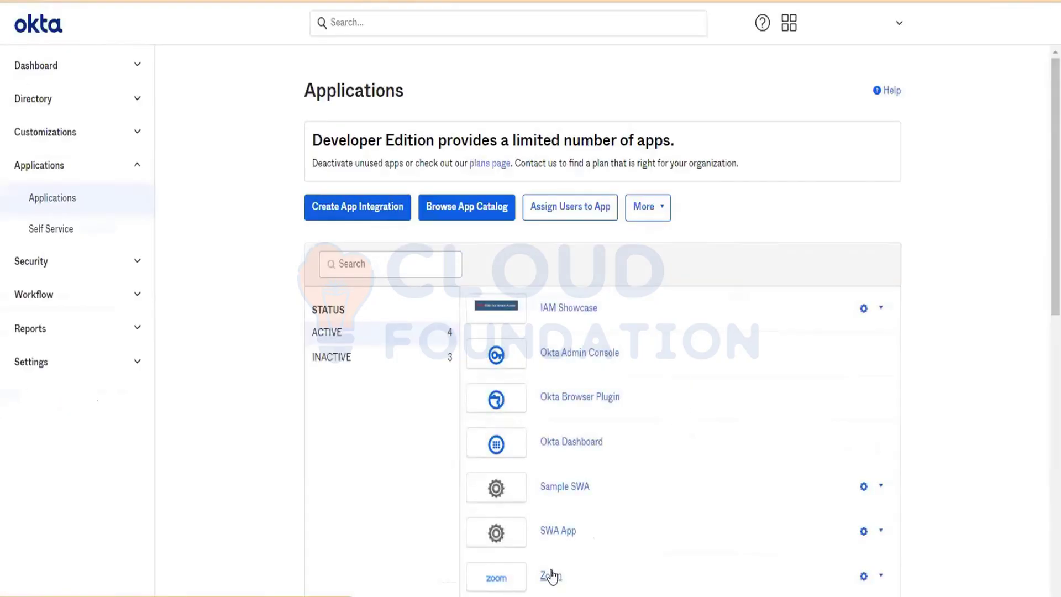
pyautogui.click(552, 577)
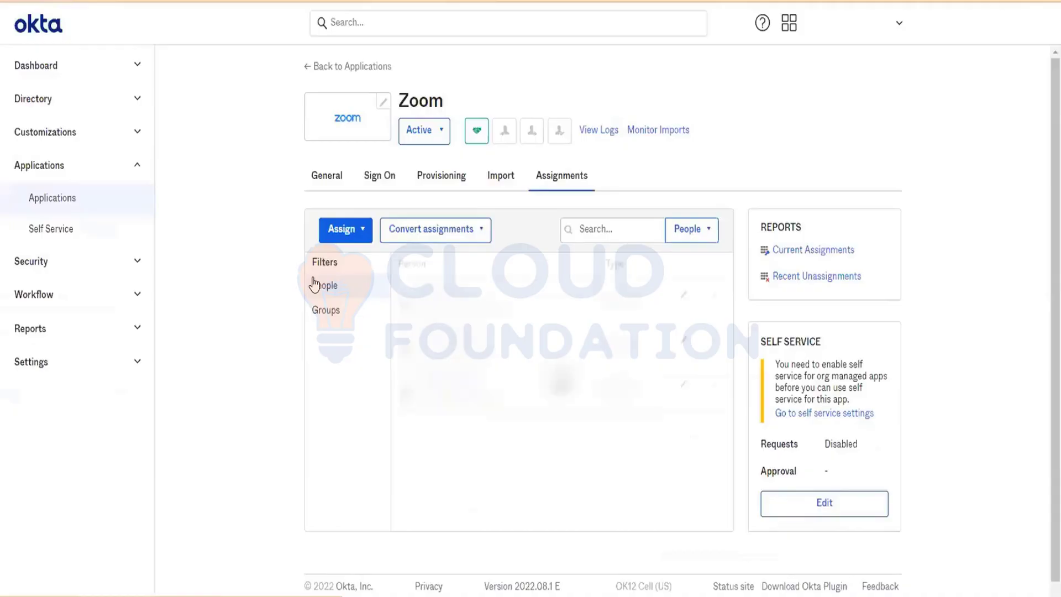
pyautogui.click(380, 178)
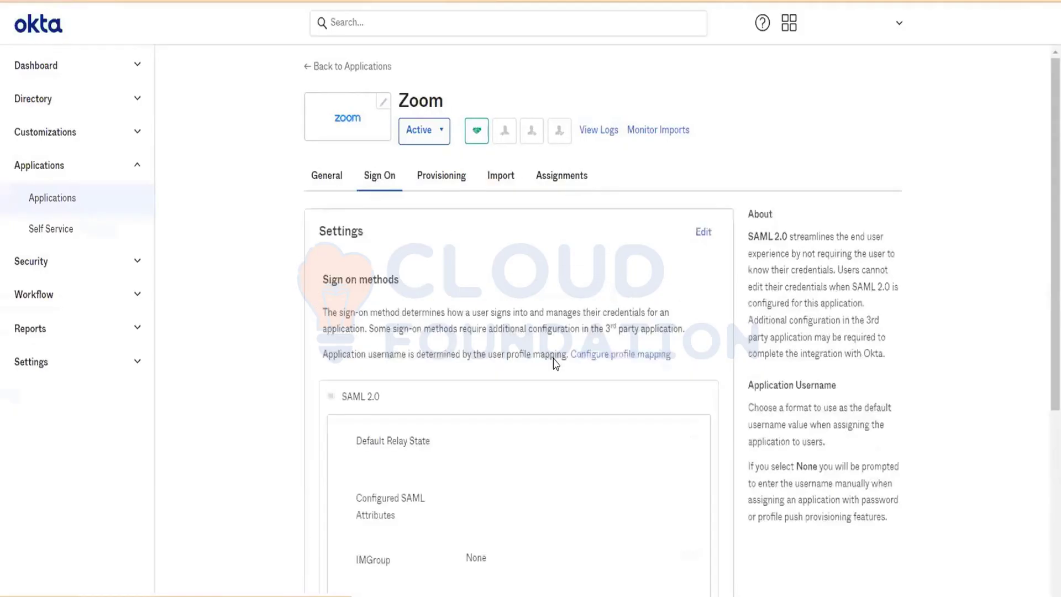
pyautogui.scroll(-5, 556, 364)
pyautogui.scroll(-3, 556, 364)
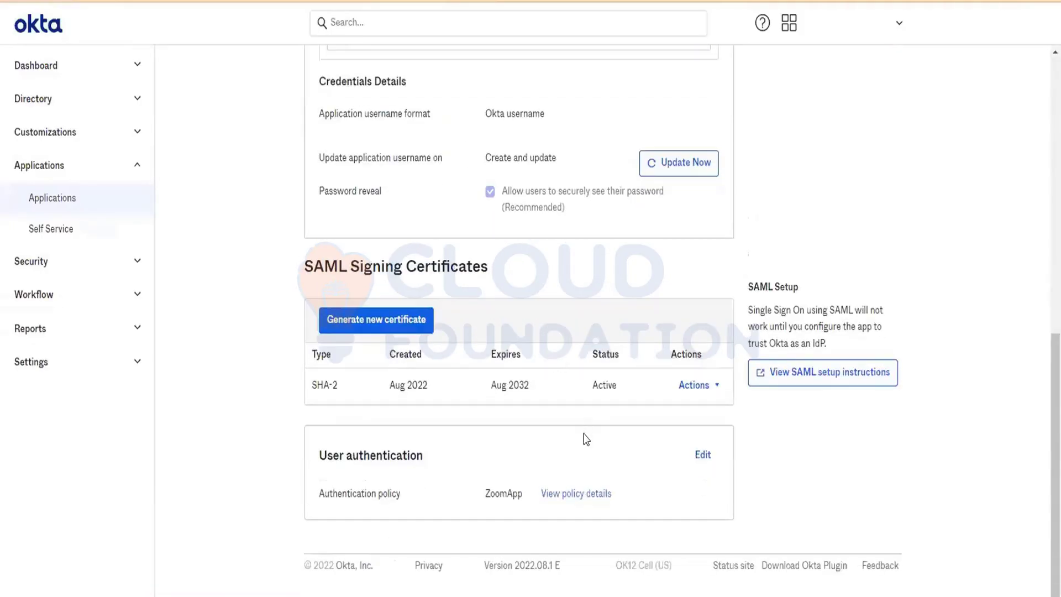
pyautogui.click(579, 498)
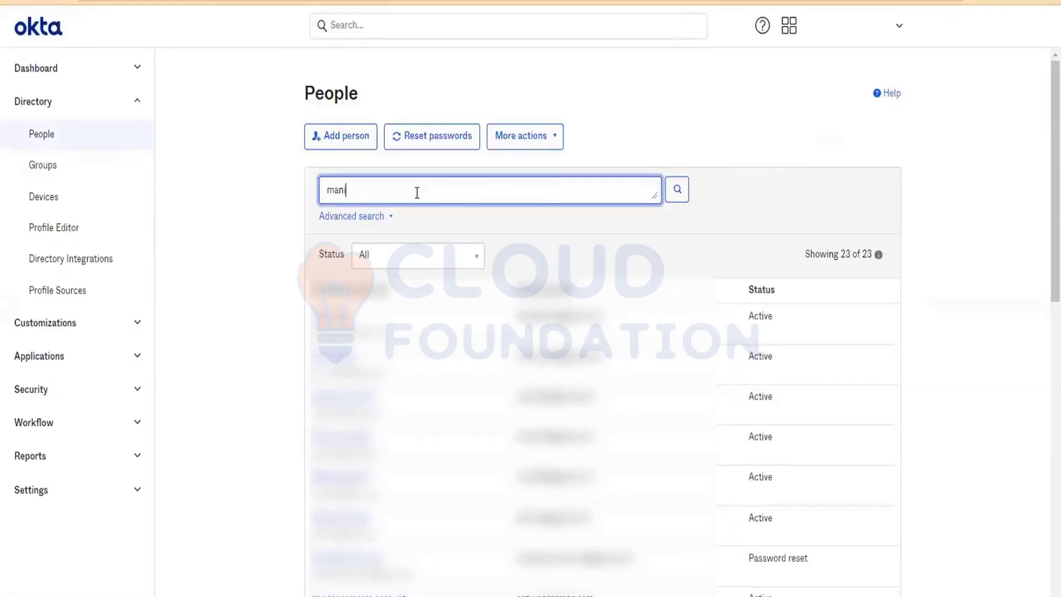
# Step: Search the directory for the test user by name, open the profile and reset the user's Okta Verify authenticator
pyautogui.write('i')
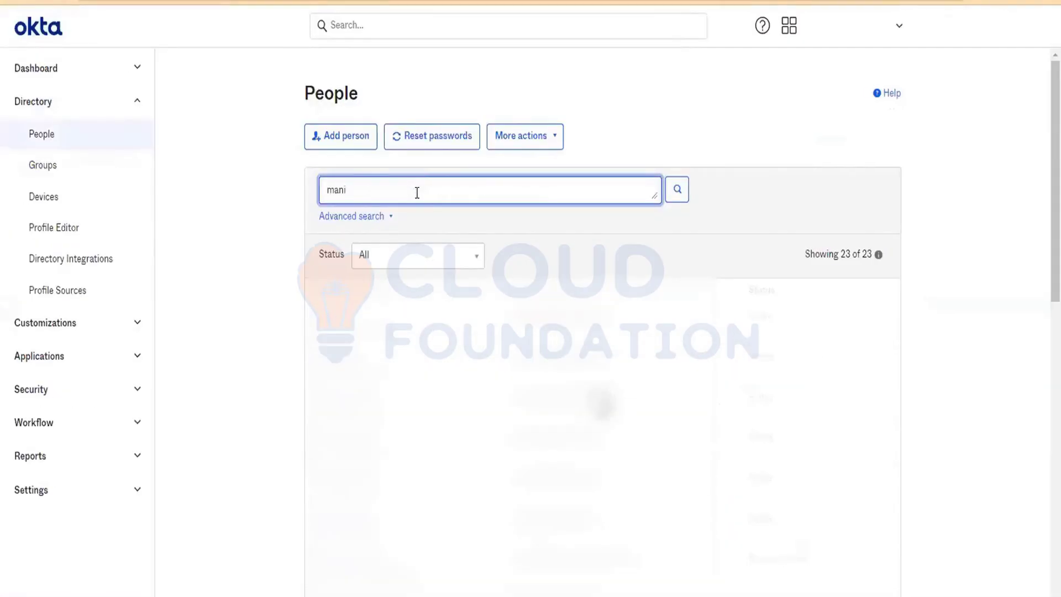
pyautogui.click(354, 317)
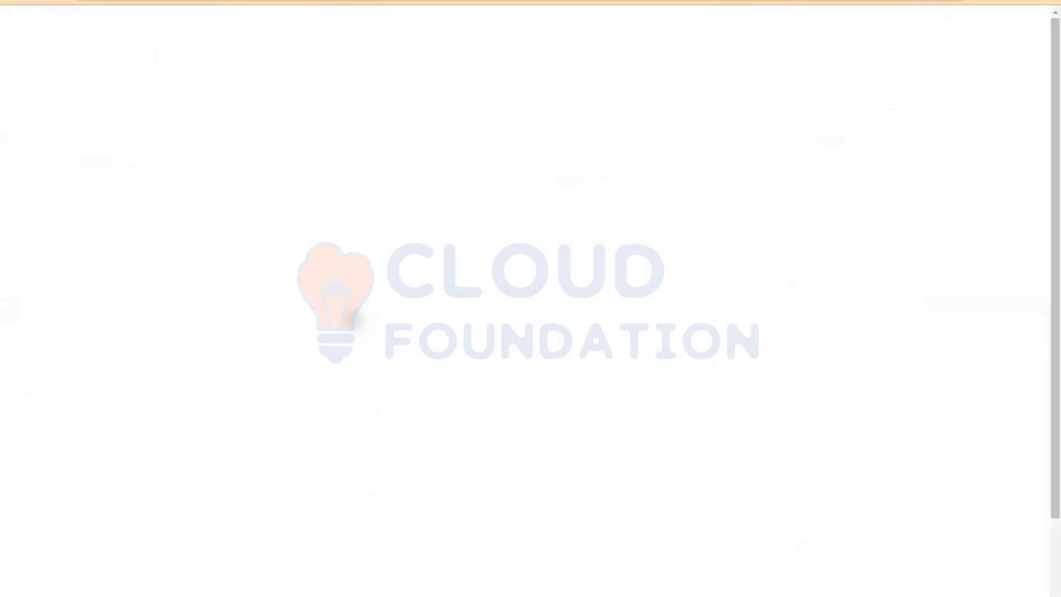
pyautogui.click(481, 145)
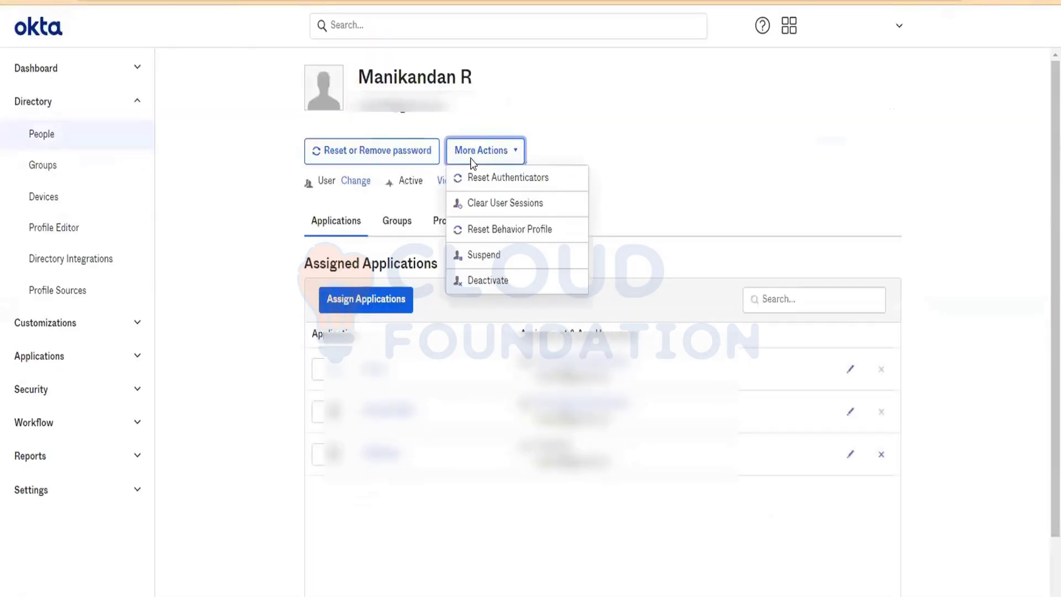
pyautogui.click(486, 177)
pyautogui.click(420, 323)
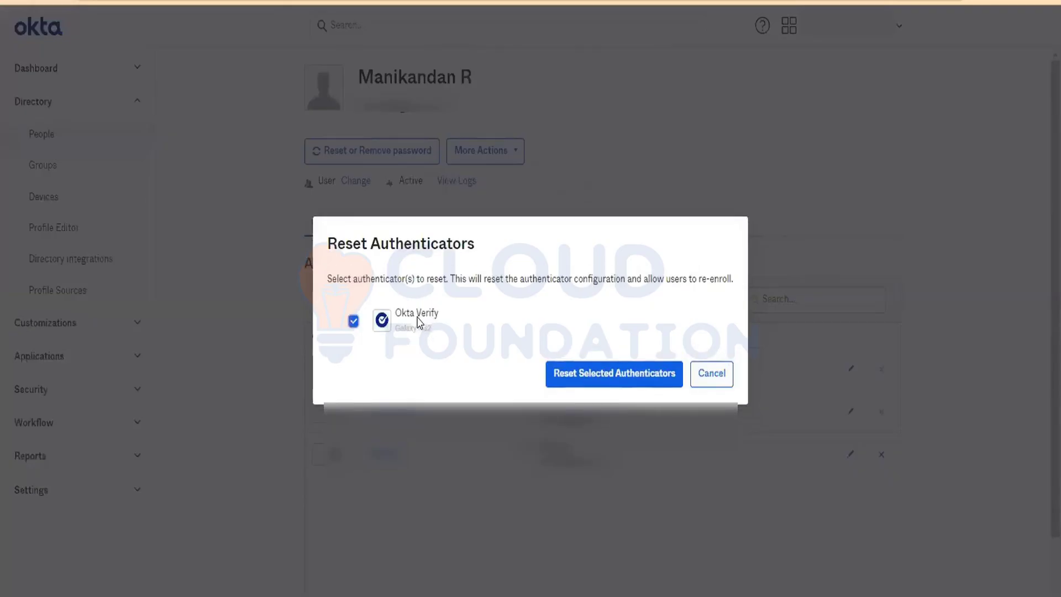
pyautogui.click(587, 382)
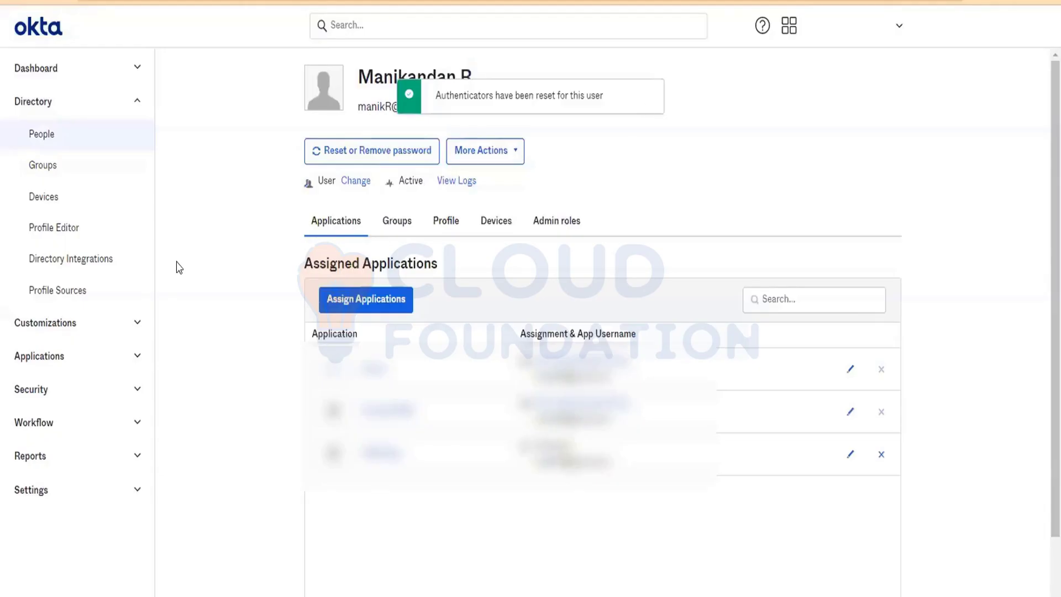
# Step: Open a new Incognito browser window, and return to the admin console to open the Authentication policies list
pyautogui.click(1051, 2)
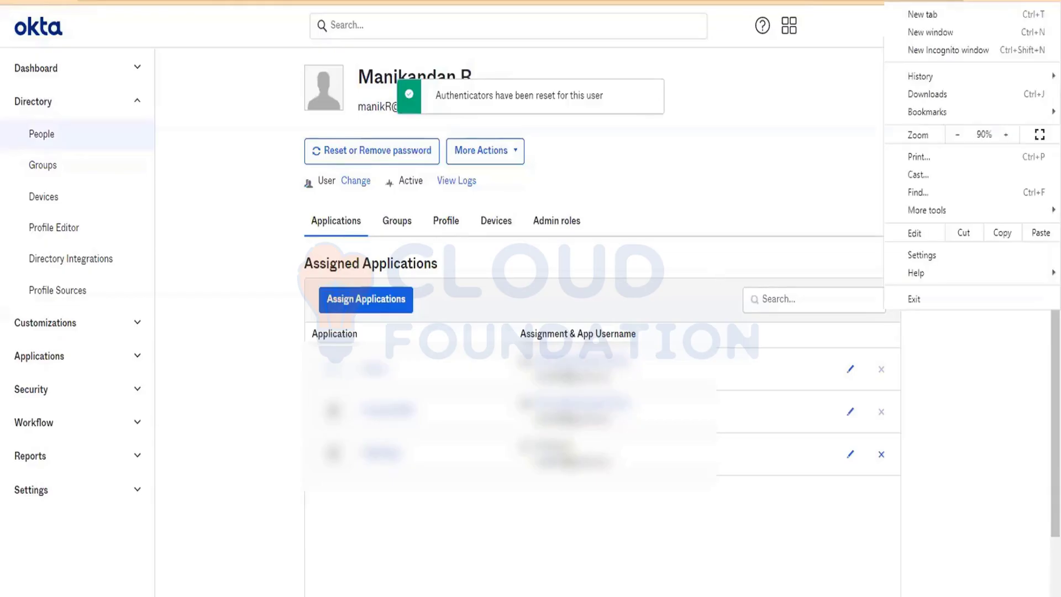
pyautogui.click(973, 52)
pyautogui.click(123, 17)
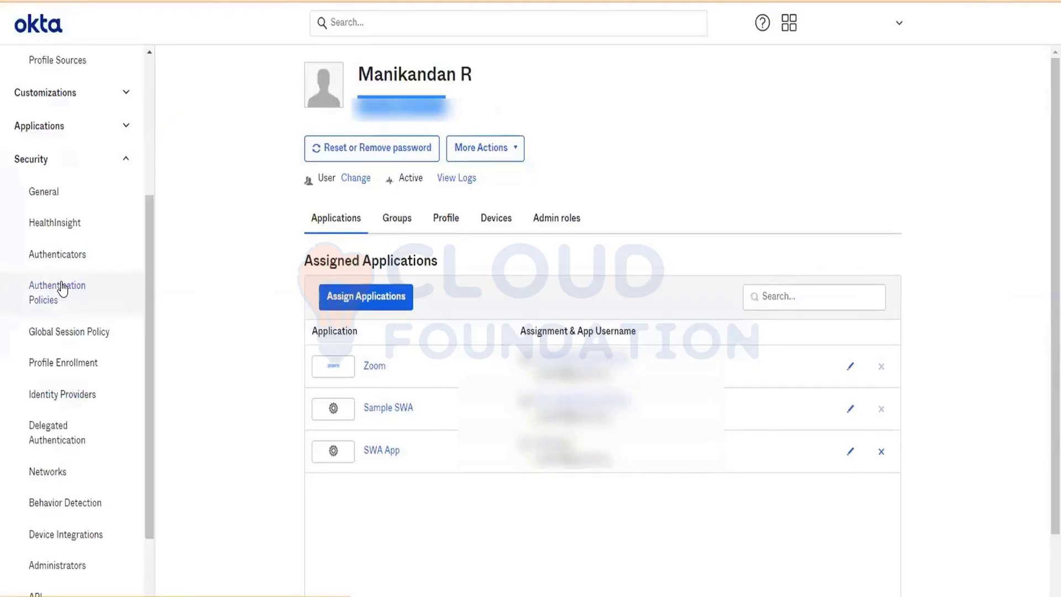
pyautogui.click(59, 287)
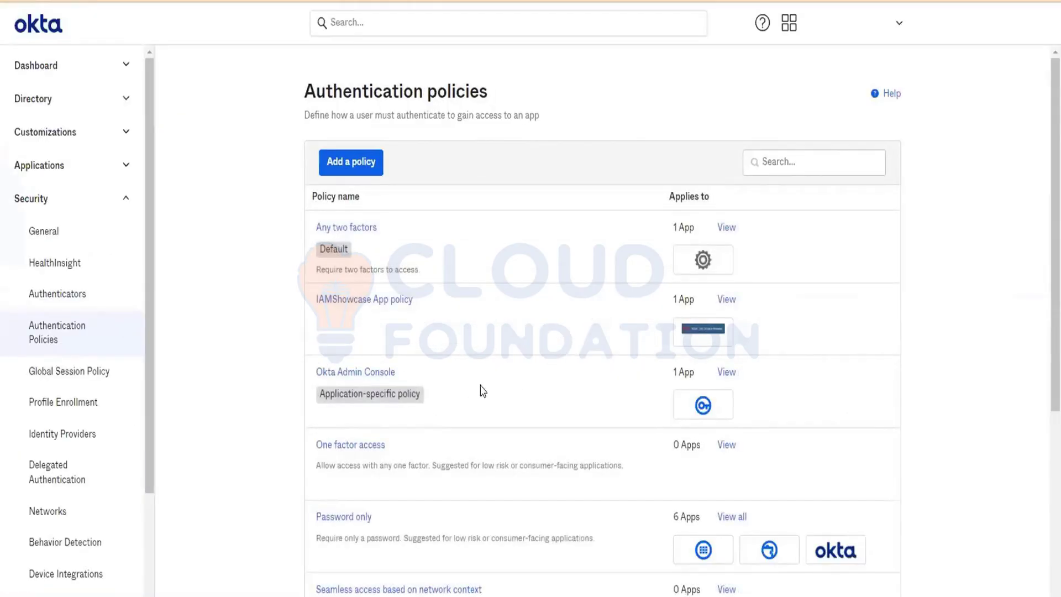
# Step: Set the Okta Admin Console policy's Catch-all Rule to Password / IdP with re-authentication "Never re-authenticate if the session is active", and save it
pyautogui.click(727, 373)
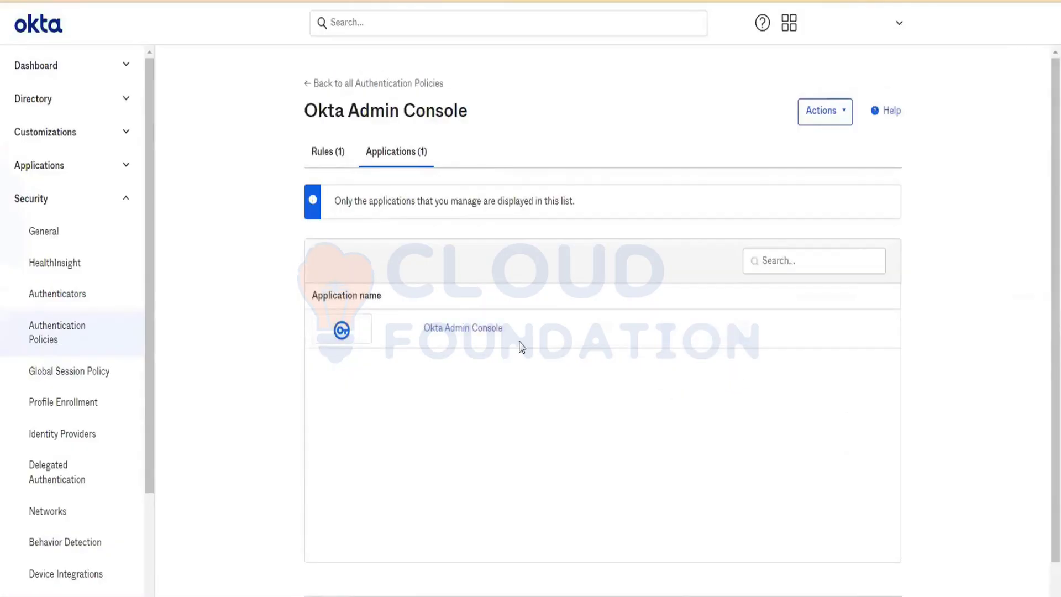
pyautogui.click(330, 157)
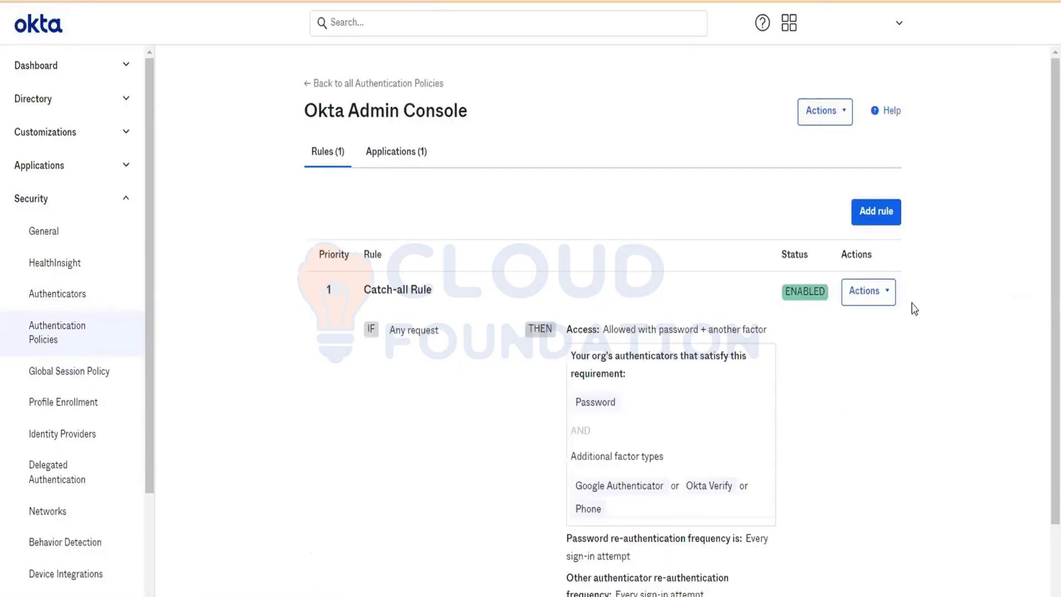
pyautogui.click(853, 288)
pyautogui.click(857, 318)
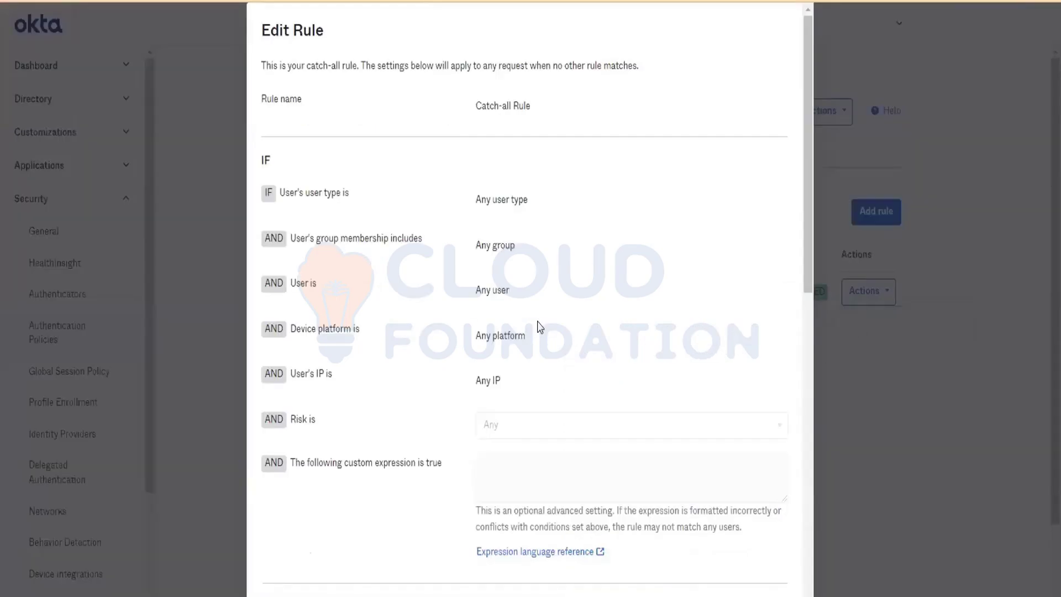
pyautogui.scroll(-8, 545, 331)
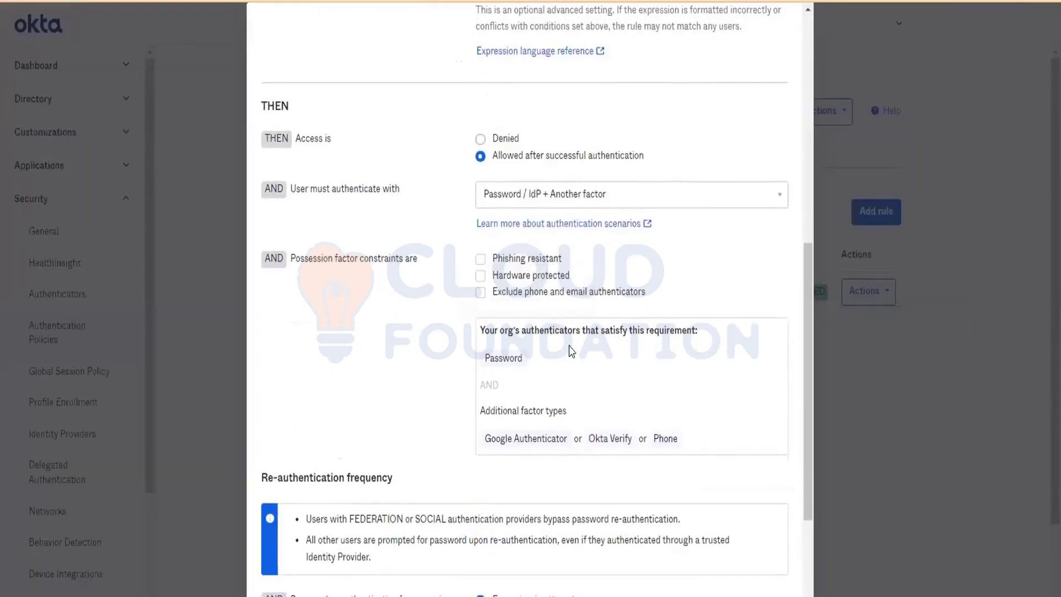
pyautogui.scroll(-2, 569, 349)
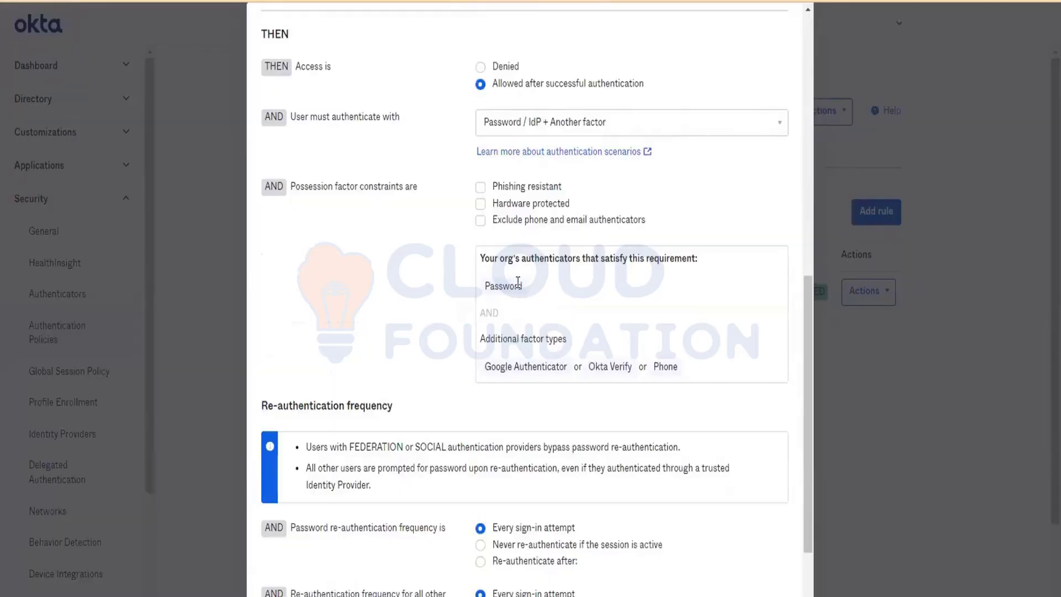
pyautogui.scroll(1, 518, 283)
pyautogui.click(532, 168)
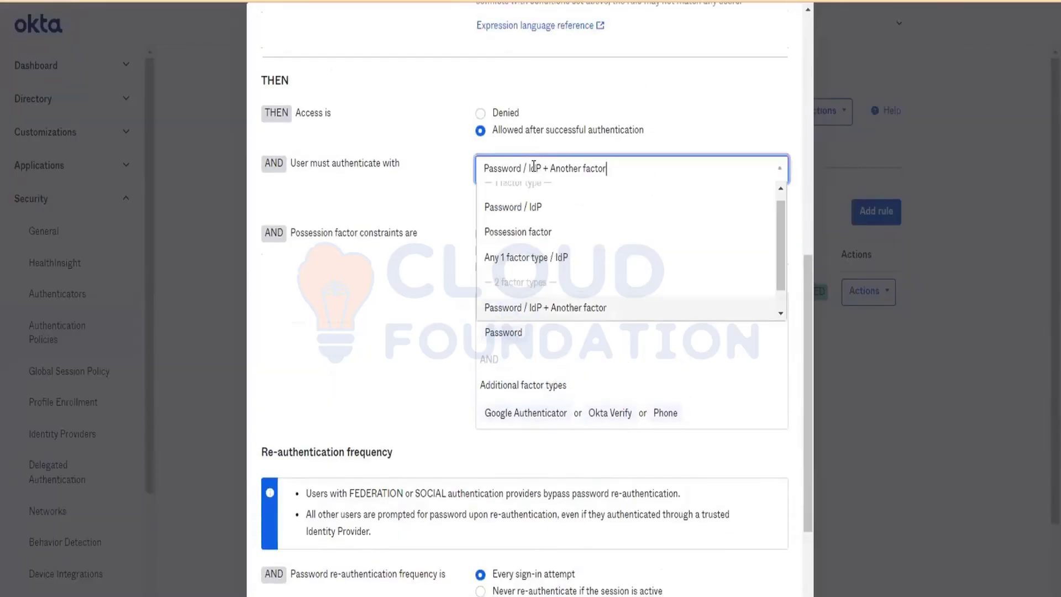
pyautogui.click(530, 210)
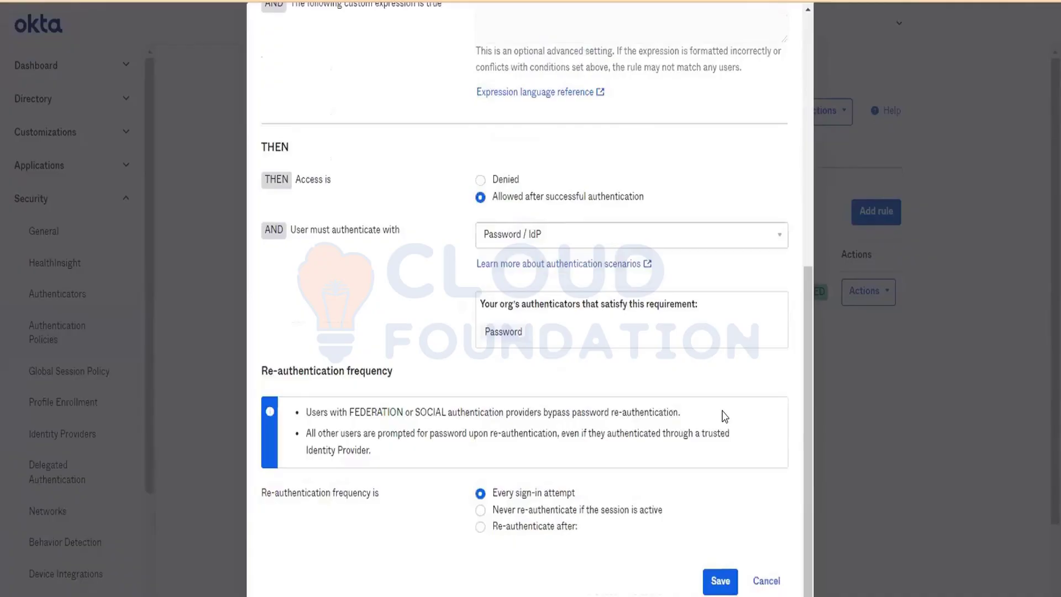
pyautogui.click(741, 506)
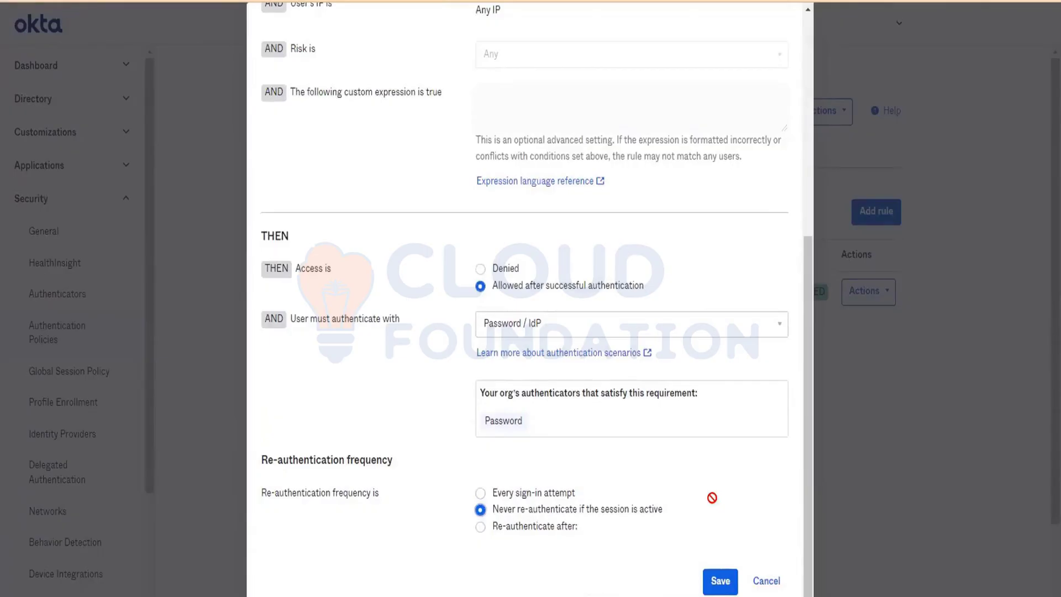
pyautogui.click(719, 586)
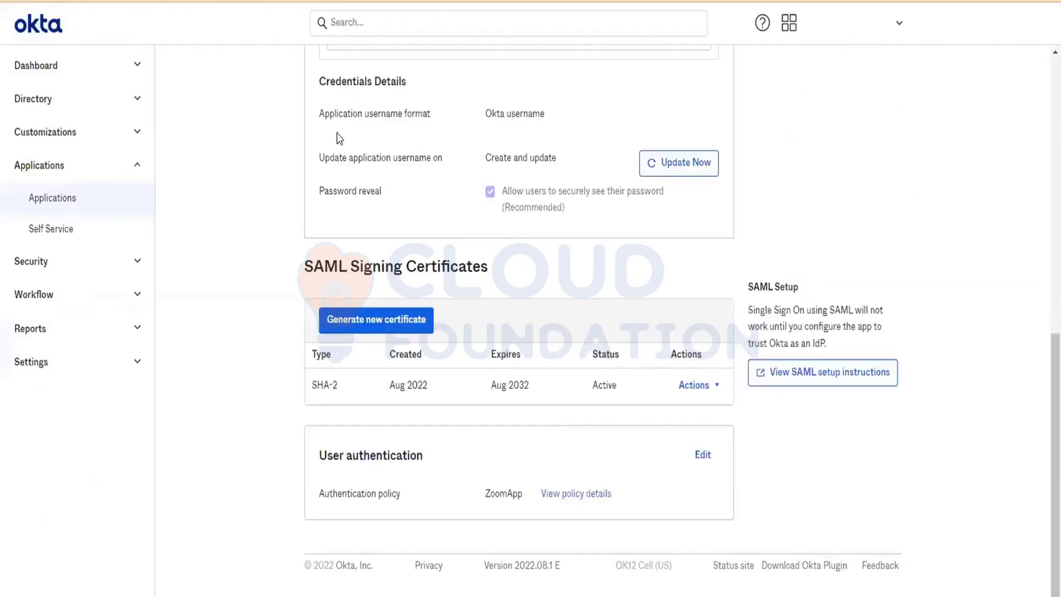
# Step: Search the People directory for the test user by name
pyautogui.scroll(10, 458, 244)
pyautogui.click(65, 97)
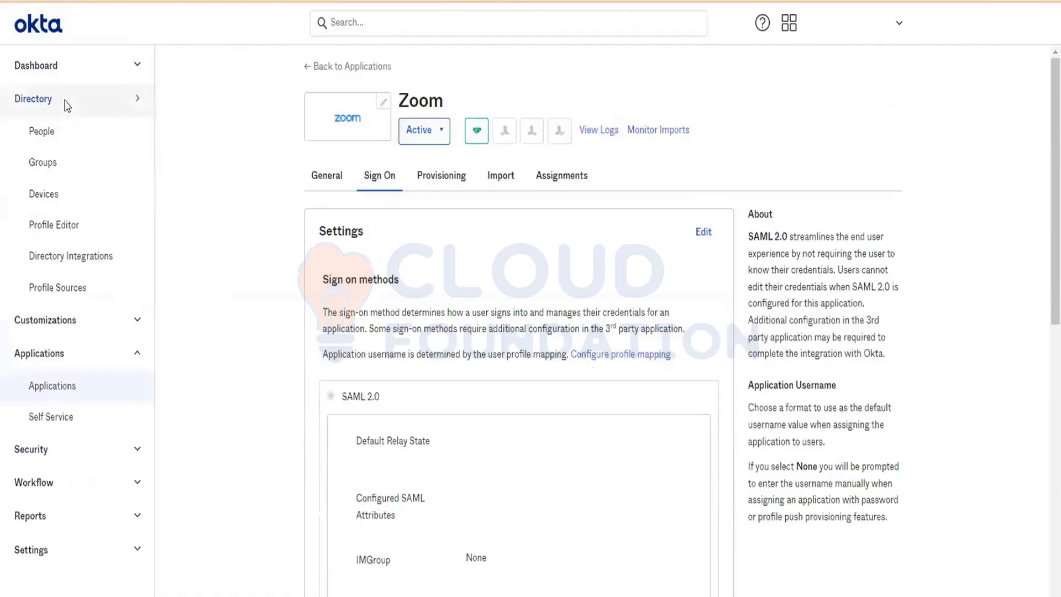
pyautogui.click(59, 135)
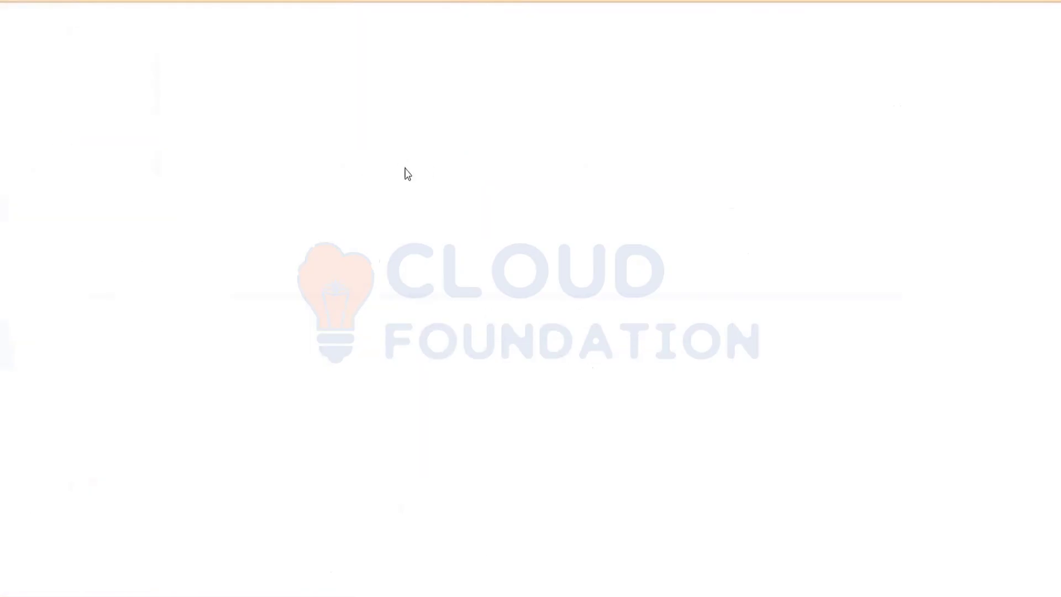
pyautogui.click(421, 182)
pyautogui.write('man')
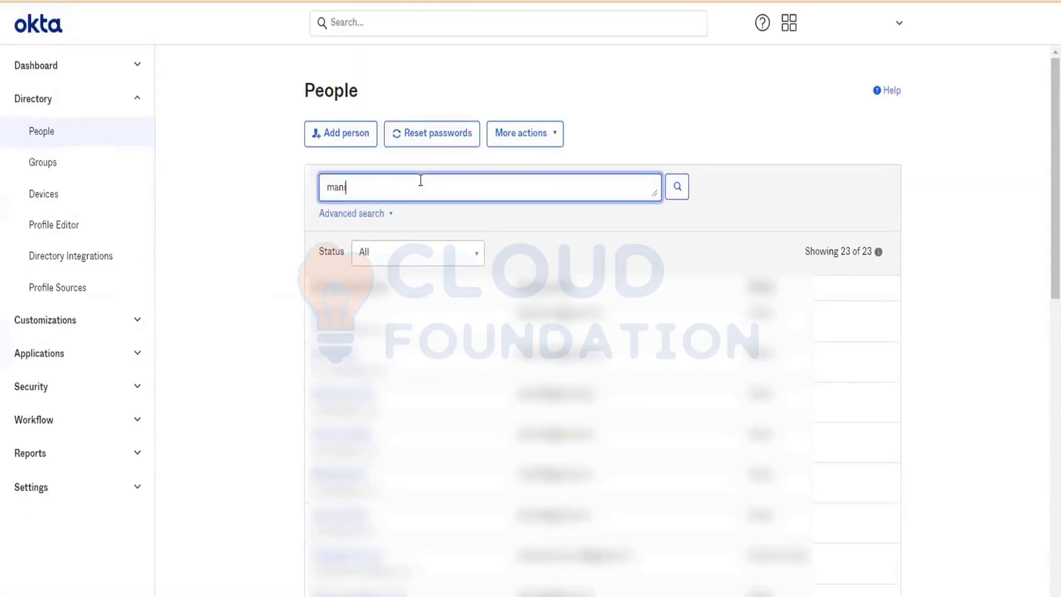
pyautogui.write('i')
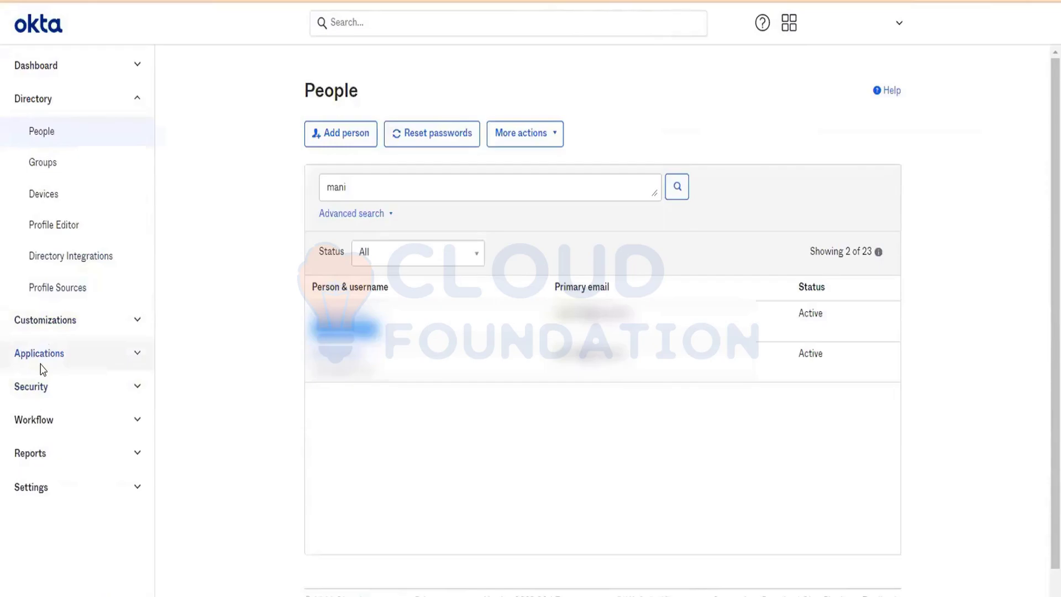
# Step: Edit the Catch-all Rule of the ZoomApp authentication policy so users must authenticate with Password / IdP + Another factor
pyautogui.click(38, 385)
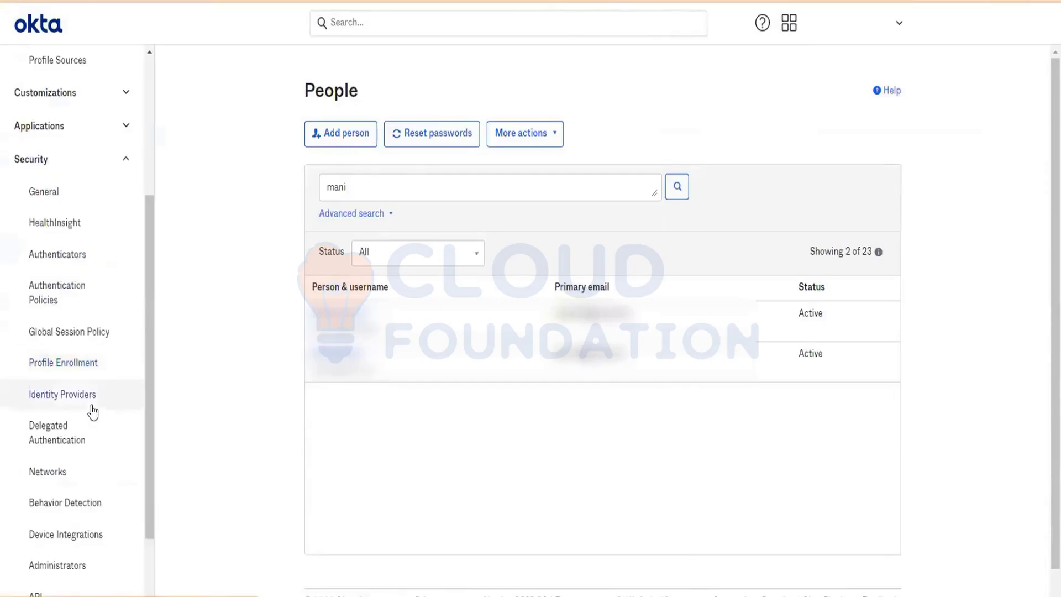
pyautogui.click(53, 300)
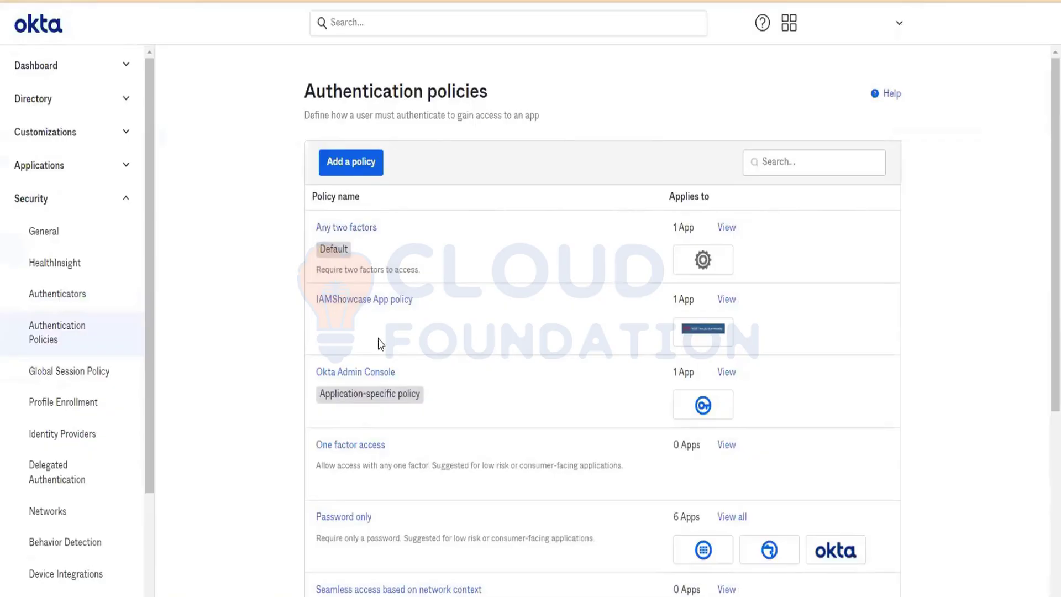
pyautogui.scroll(-5, 391, 460)
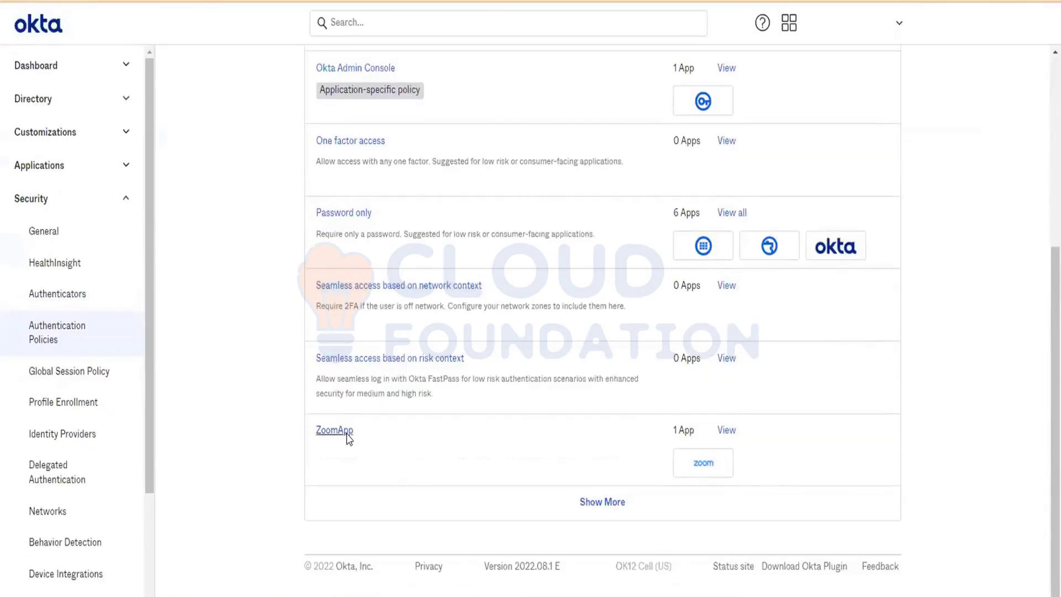
pyautogui.click(347, 434)
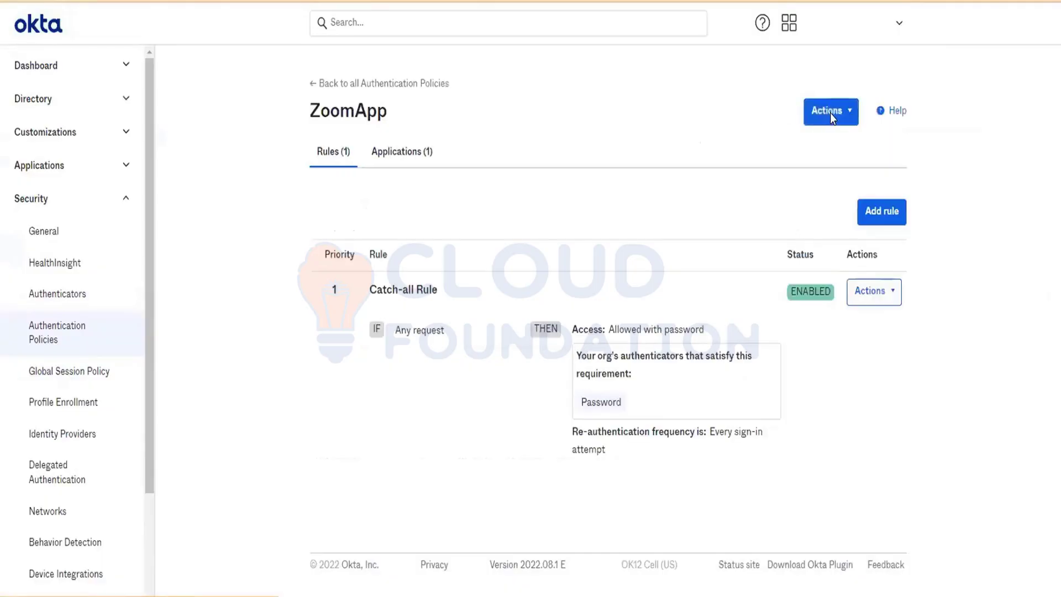
pyautogui.click(866, 291)
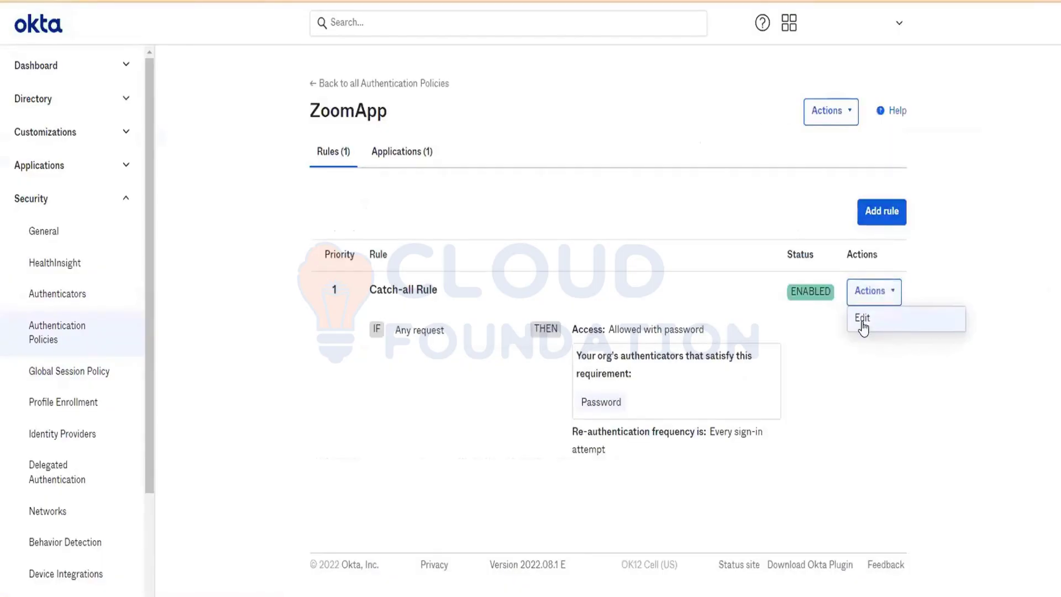
pyautogui.click(863, 321)
pyautogui.scroll(-5, 594, 401)
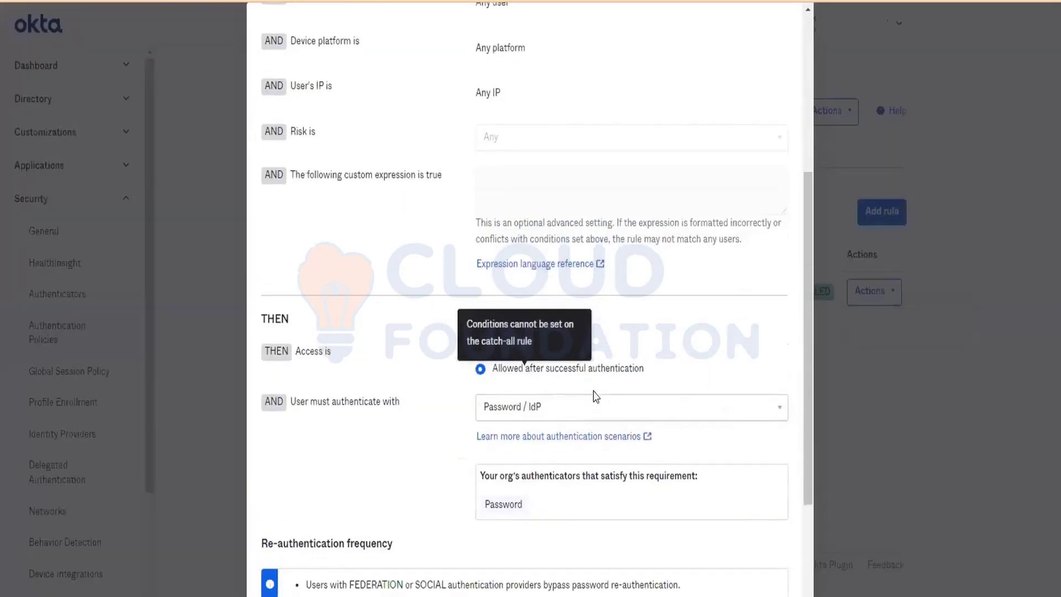
pyautogui.click(527, 415)
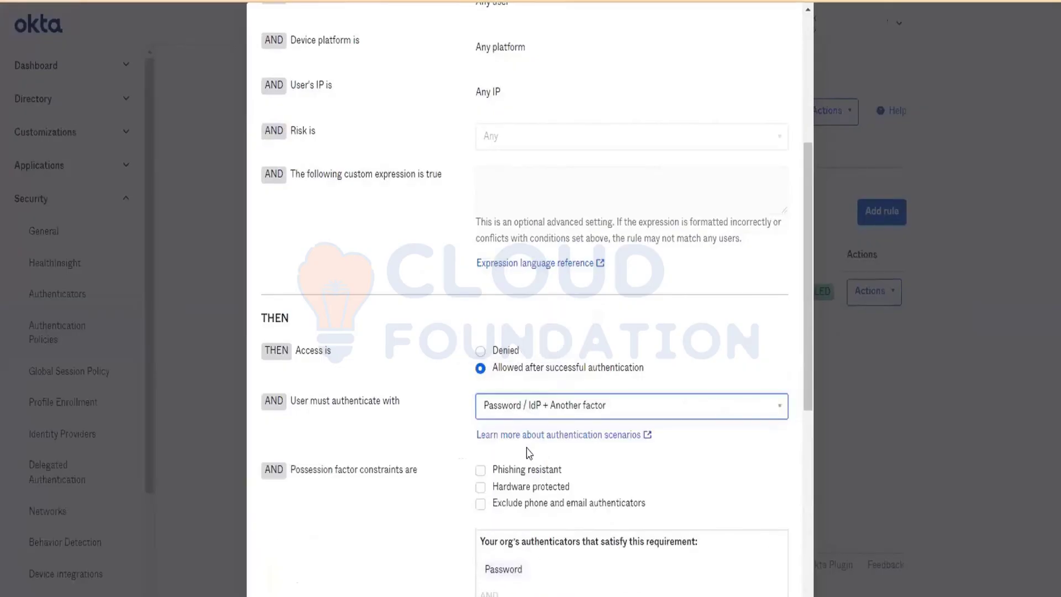
pyautogui.click(543, 556)
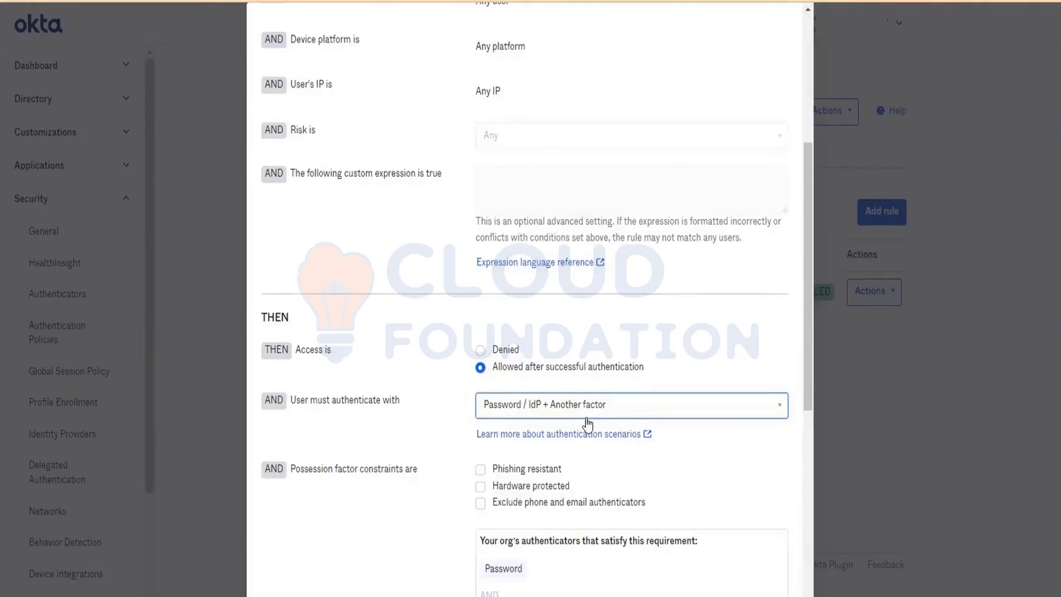
# Step: Set re-authentication for the password and all other factors to Every sign-in attempt, and save the ZoomApp rule
pyautogui.scroll(-8, 587, 425)
pyautogui.click(535, 384)
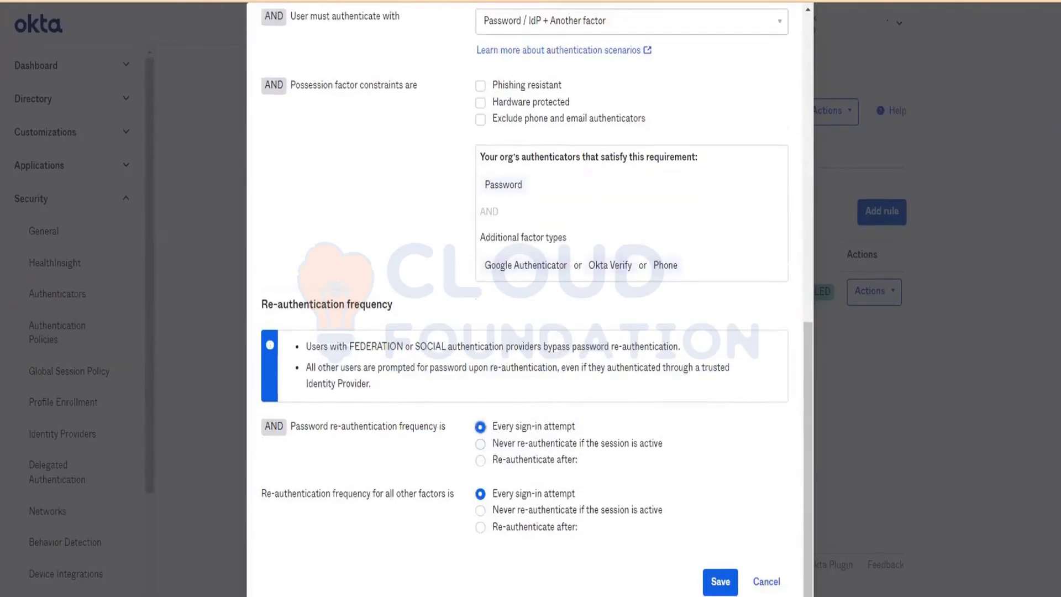
pyautogui.click(713, 581)
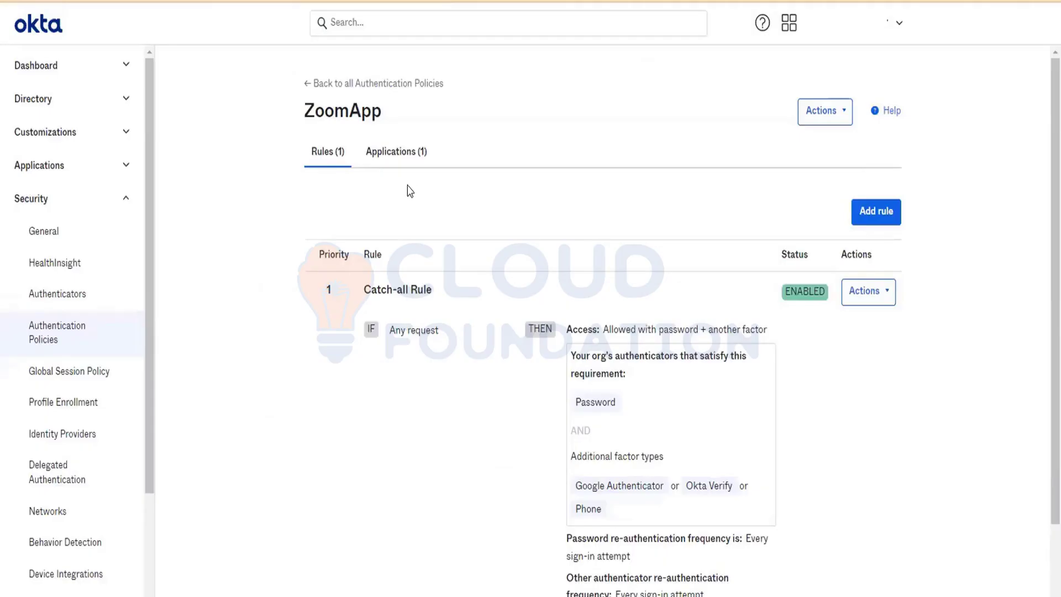
# Step: Edit the Catch-all Rule of the Okta Admin Console policy to require Password / IdP + Another factor
pyautogui.click(364, 84)
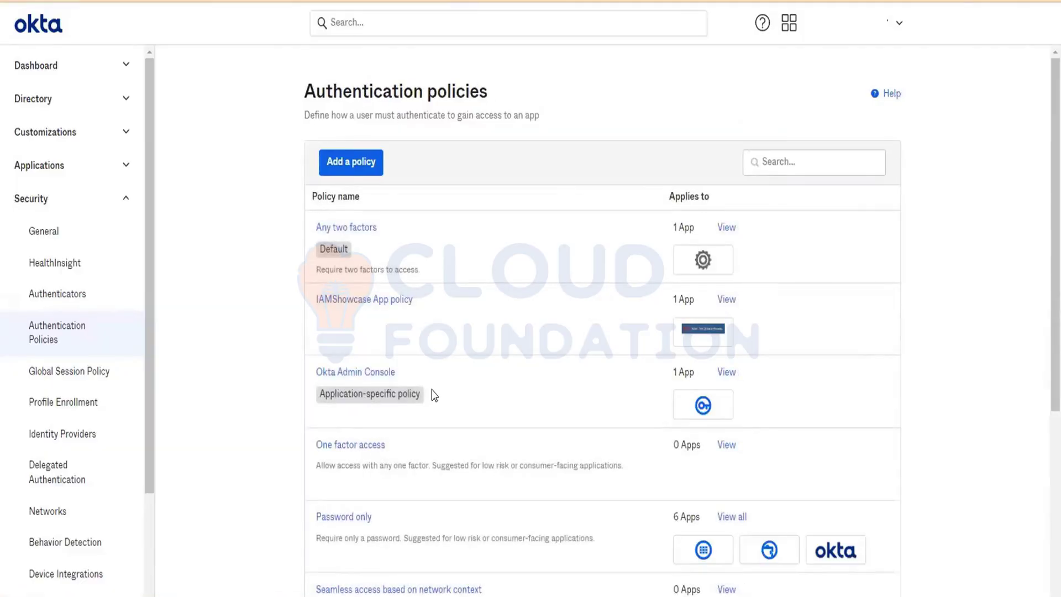
pyautogui.click(353, 378)
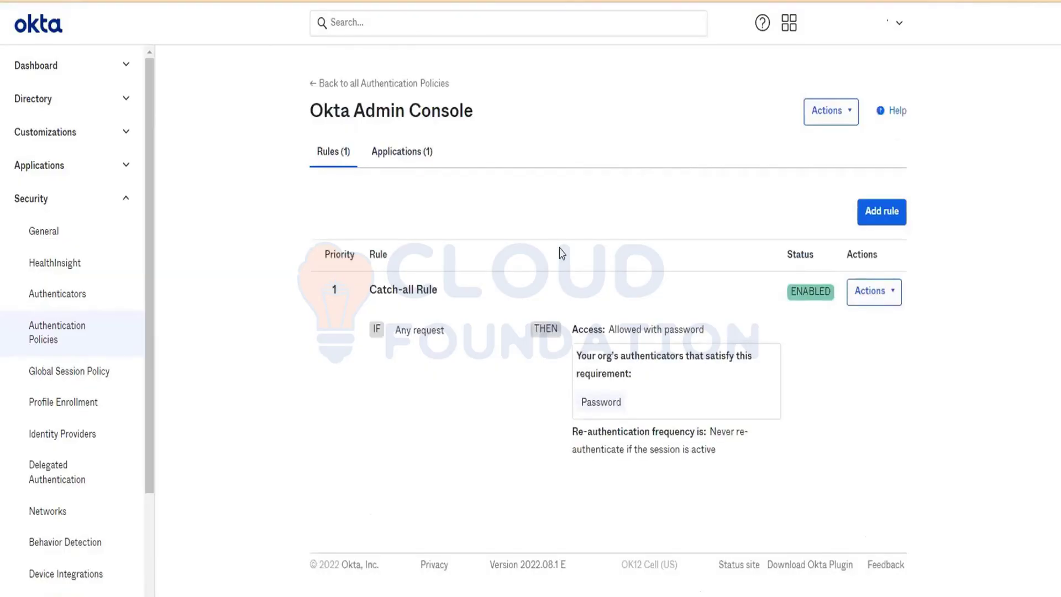
pyautogui.click(862, 290)
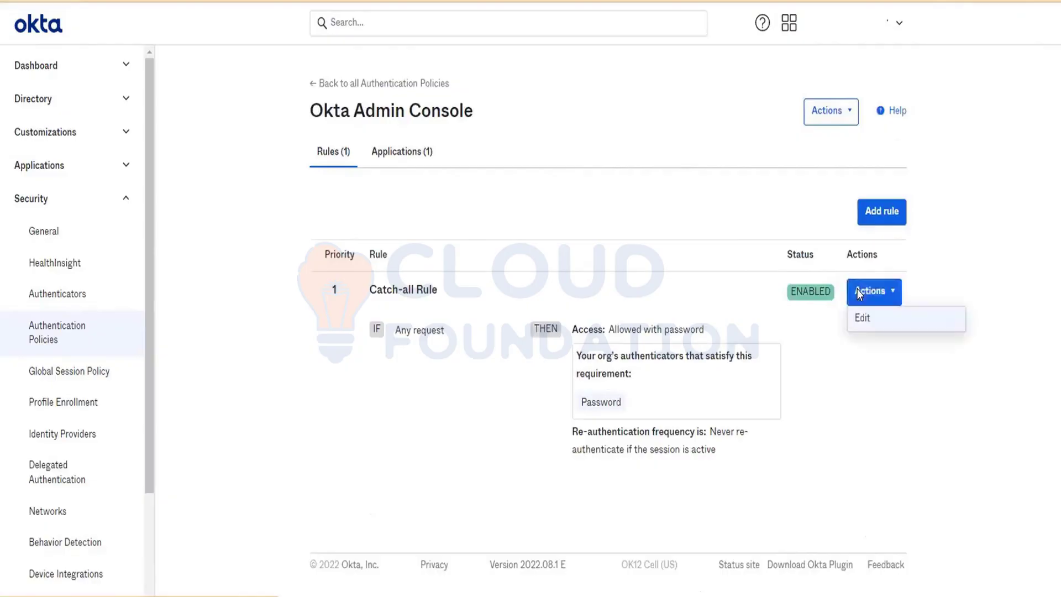
pyautogui.click(865, 319)
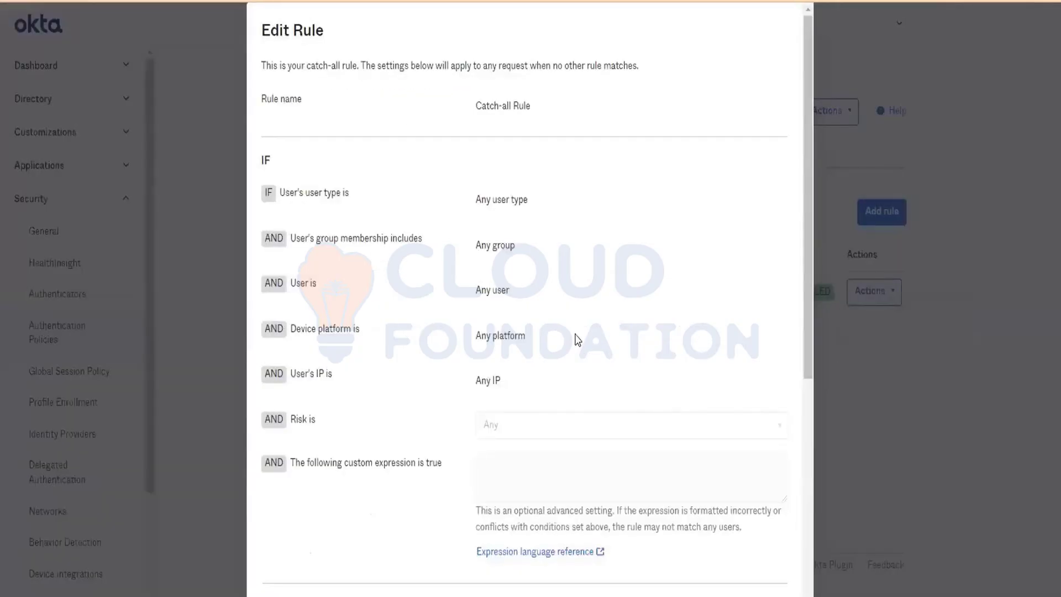
pyautogui.scroll(-5, 641, 428)
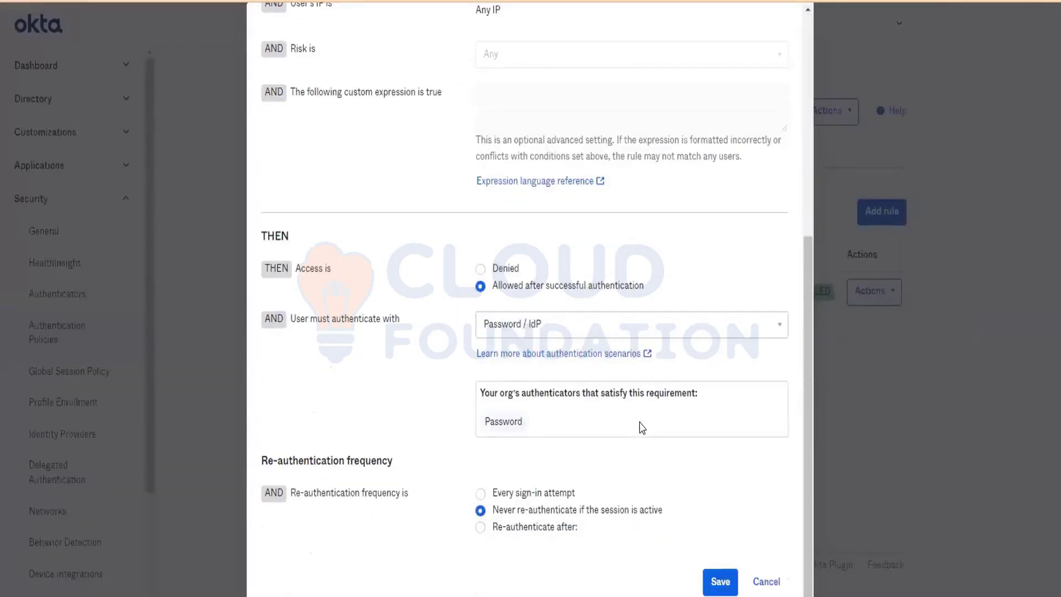
pyautogui.click(497, 324)
pyautogui.scroll(-1, 520, 434)
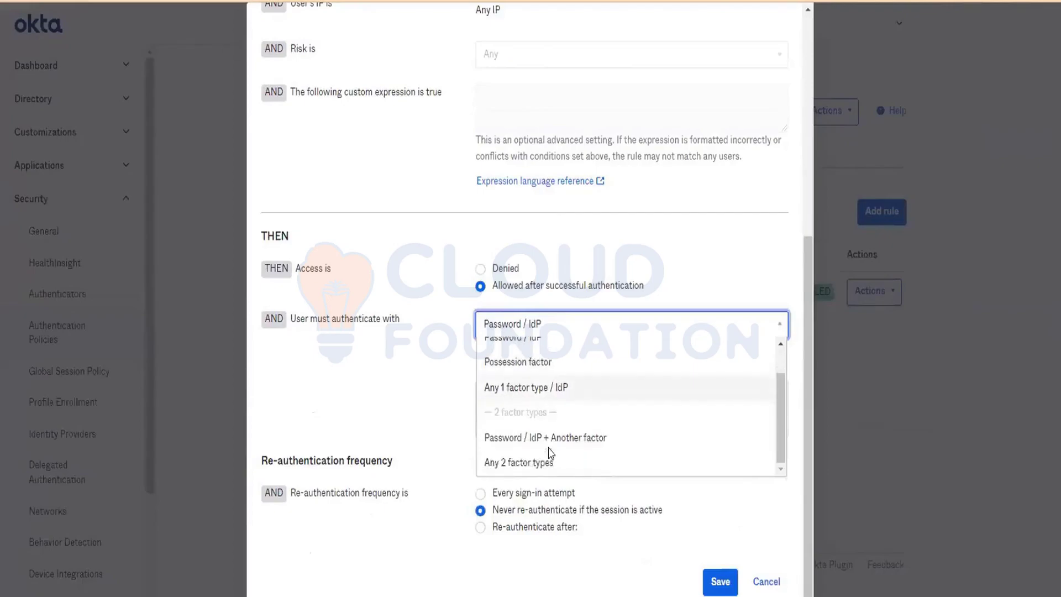
pyautogui.click(539, 439)
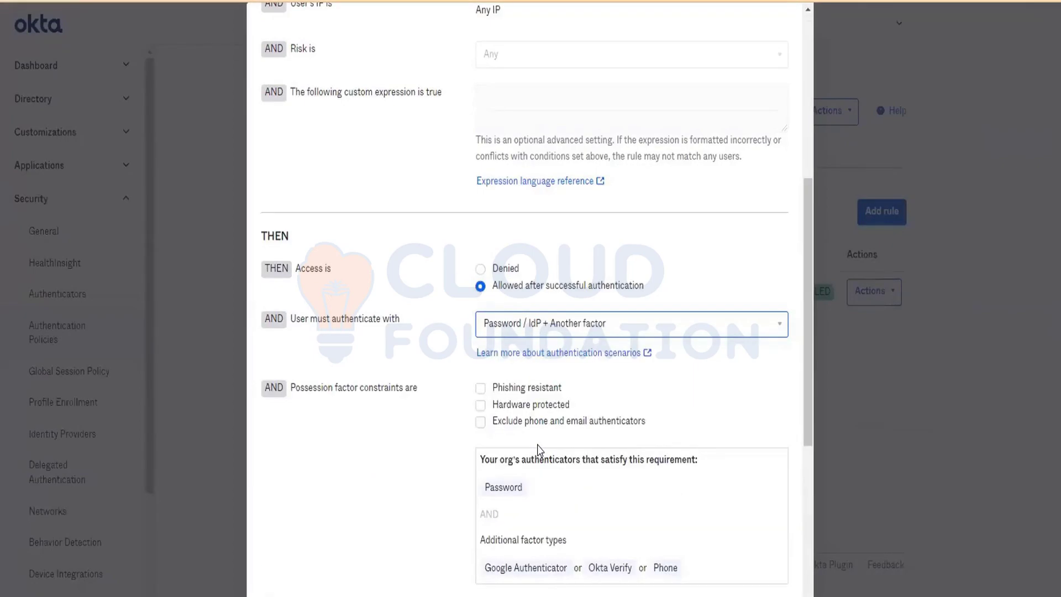
# Step: Review the satisfying authenticators, set password and other-factor re-authentication to Every sign-in attempt, and save the Okta Admin Console rule
pyautogui.scroll(-4, 539, 449)
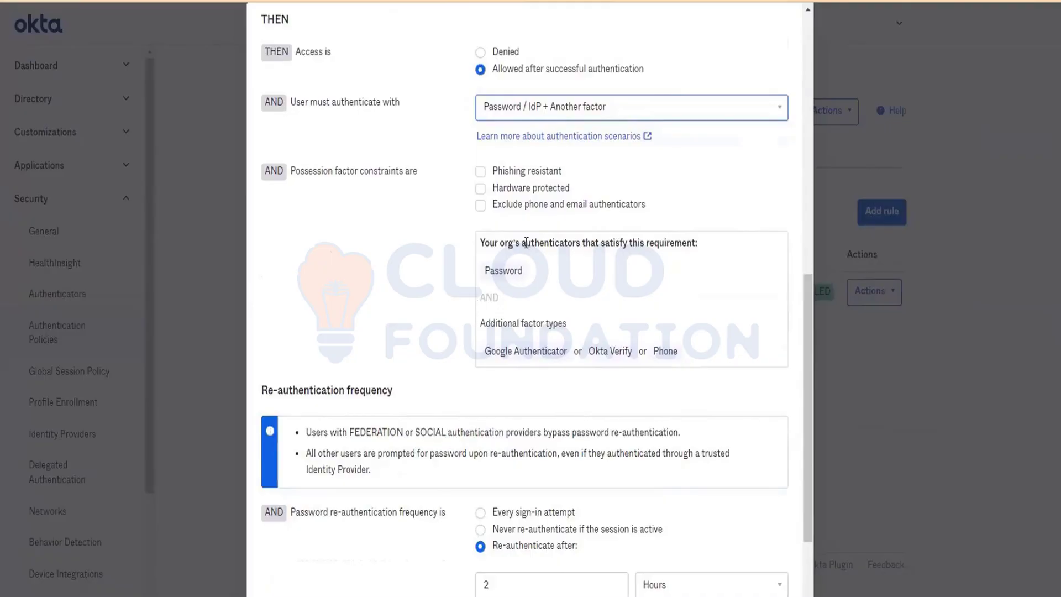
pyautogui.doubleClick(508, 269)
pyautogui.moveTo(482, 356); pyautogui.dragTo(686, 350)
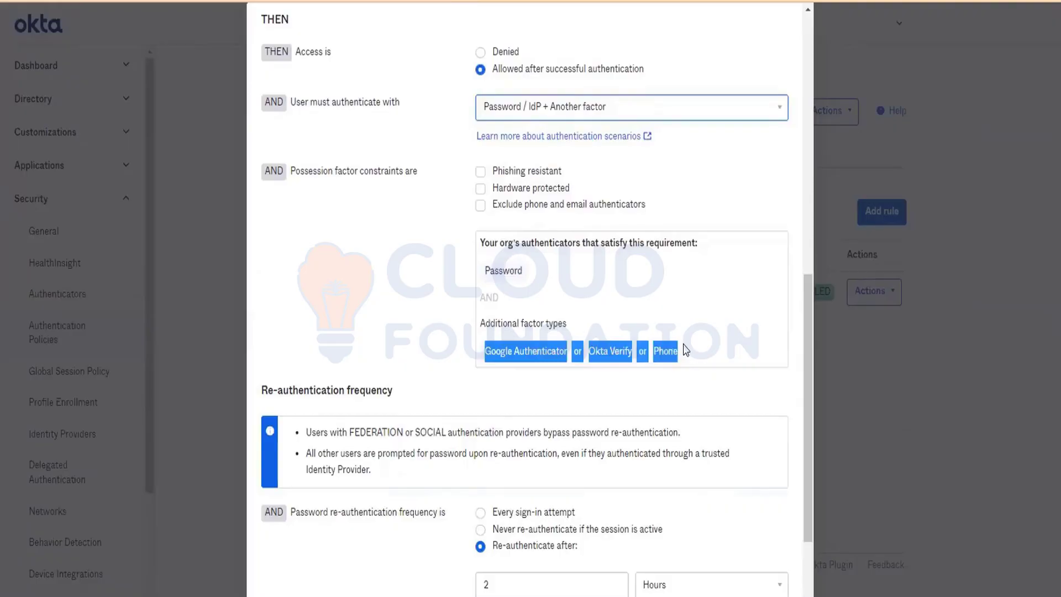
pyautogui.scroll(-3, 686, 350)
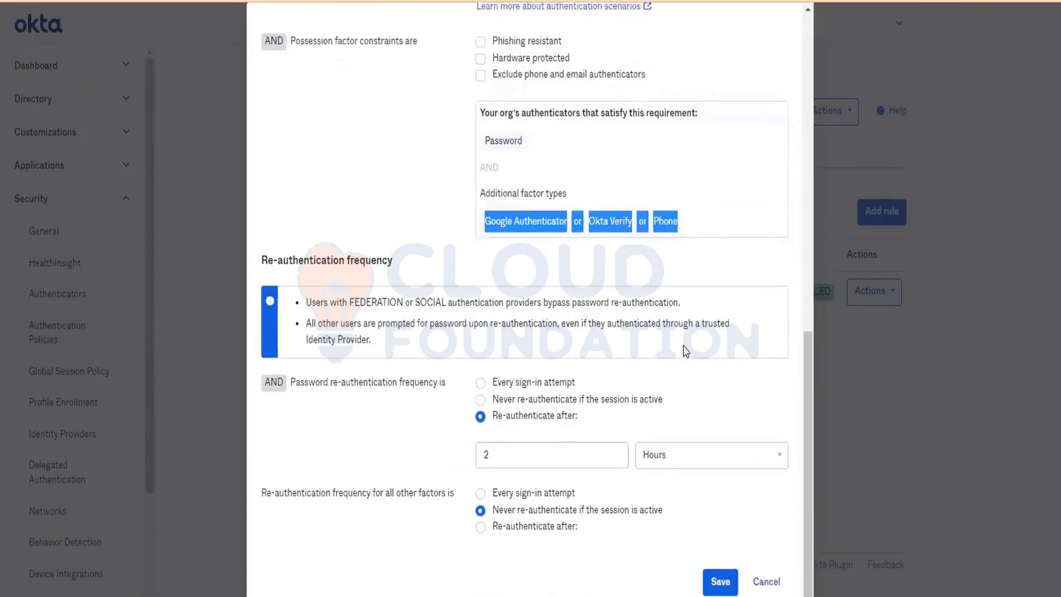
pyautogui.click(504, 386)
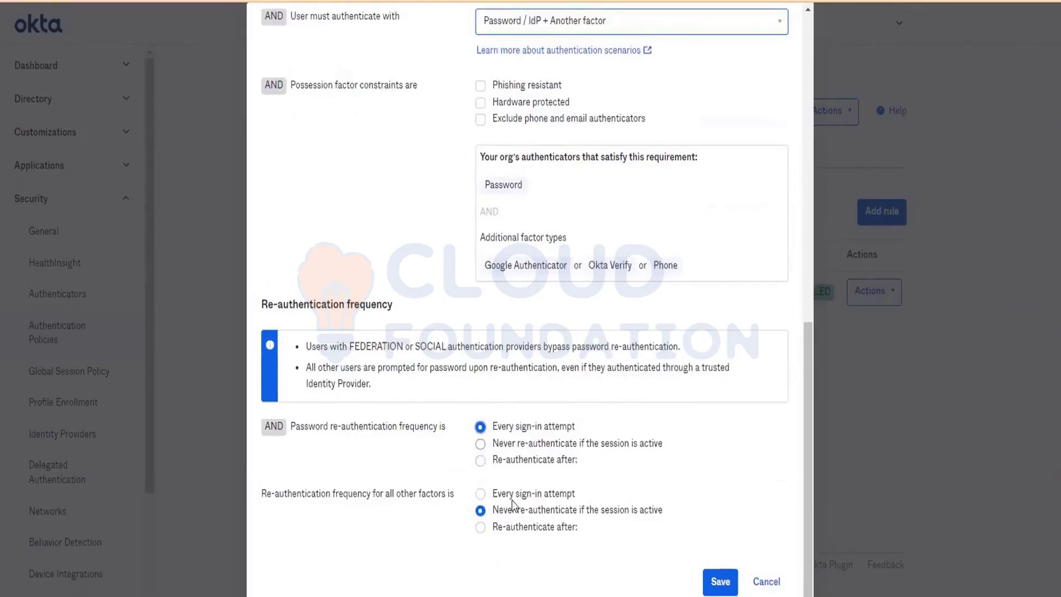
pyautogui.click(547, 498)
pyautogui.click(721, 582)
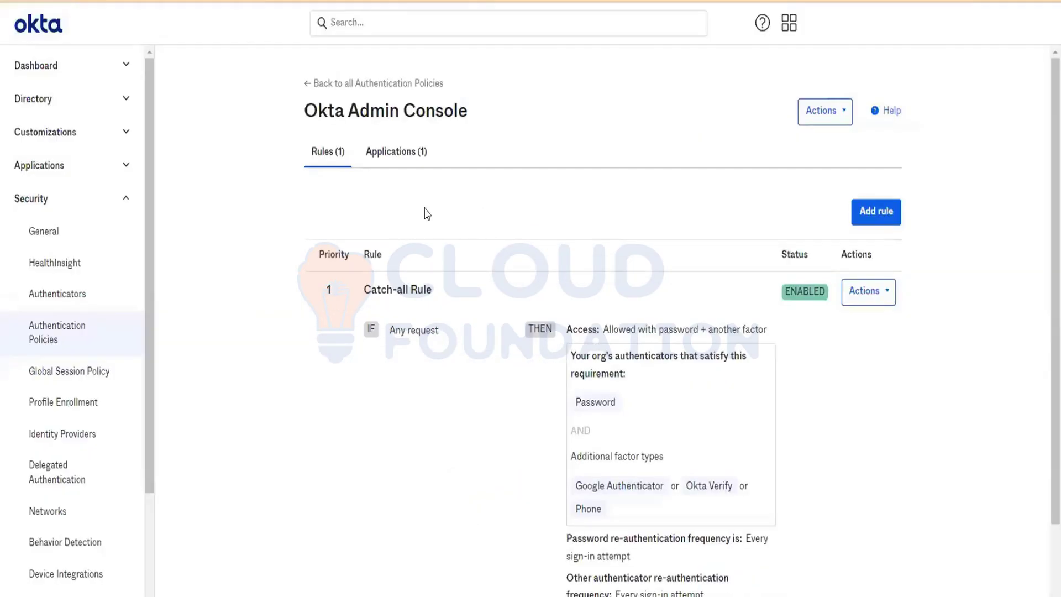
# Step: Edit the Okta Admin Console policy's Catch-all Rule so users authenticate with Password / IdP only, and save the rule
pyautogui.click(865, 293)
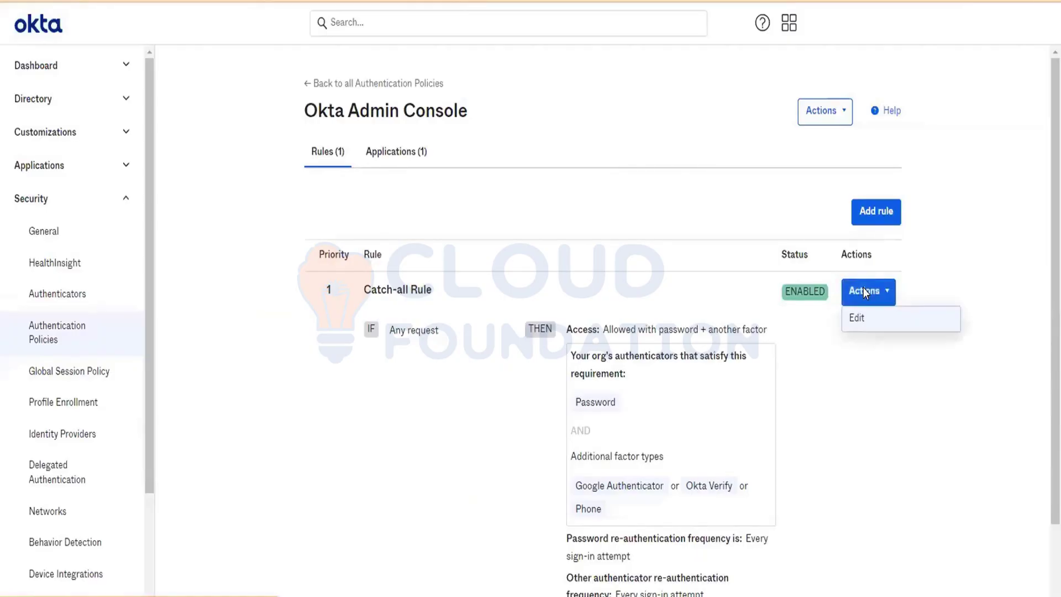
pyautogui.click(864, 319)
pyautogui.scroll(-5, 634, 462)
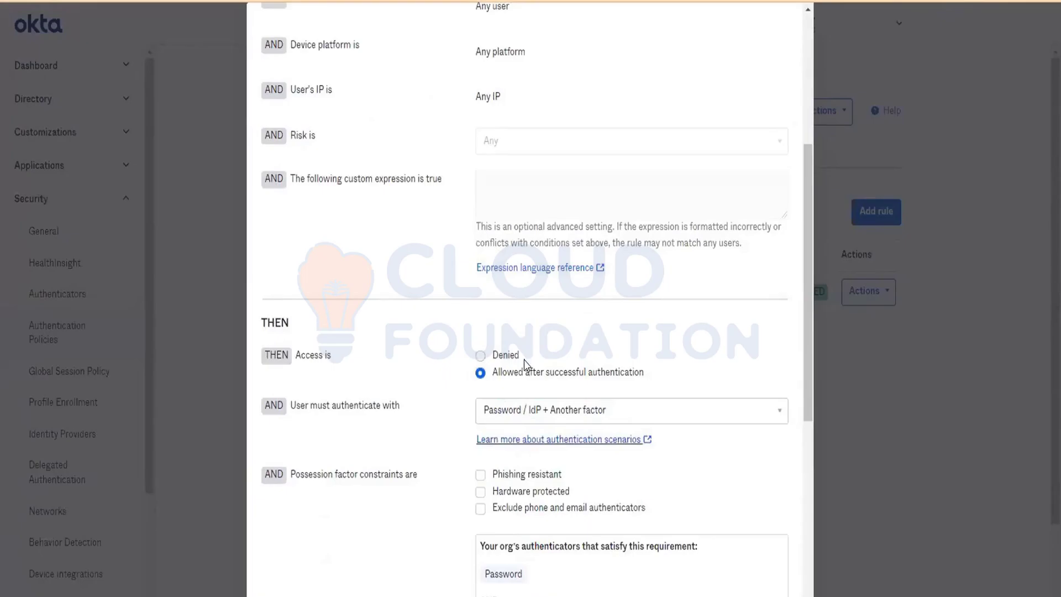
pyautogui.click(526, 409)
pyautogui.click(520, 450)
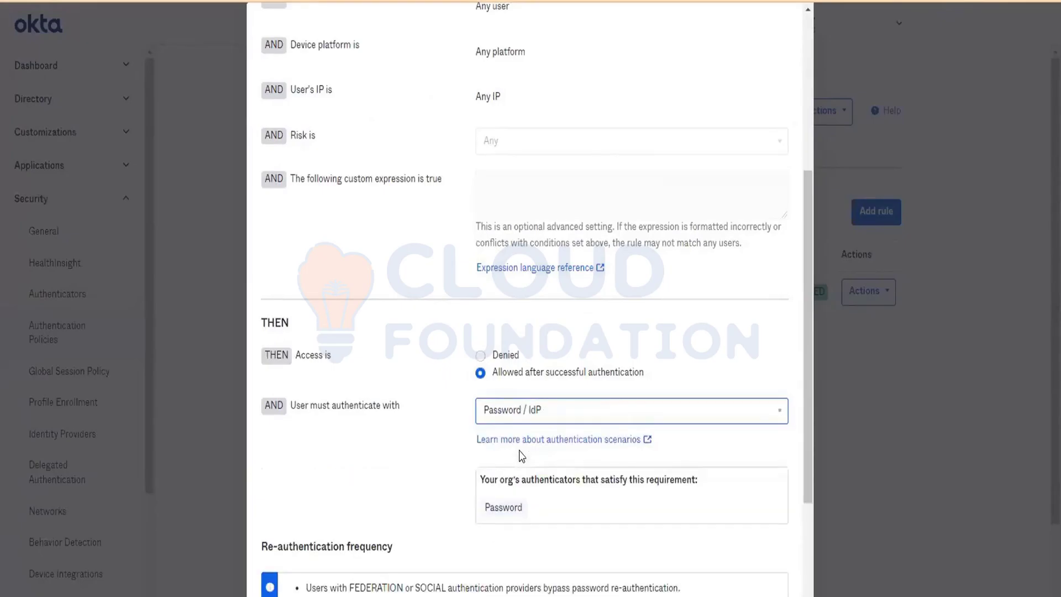
pyautogui.scroll(-3, 597, 471)
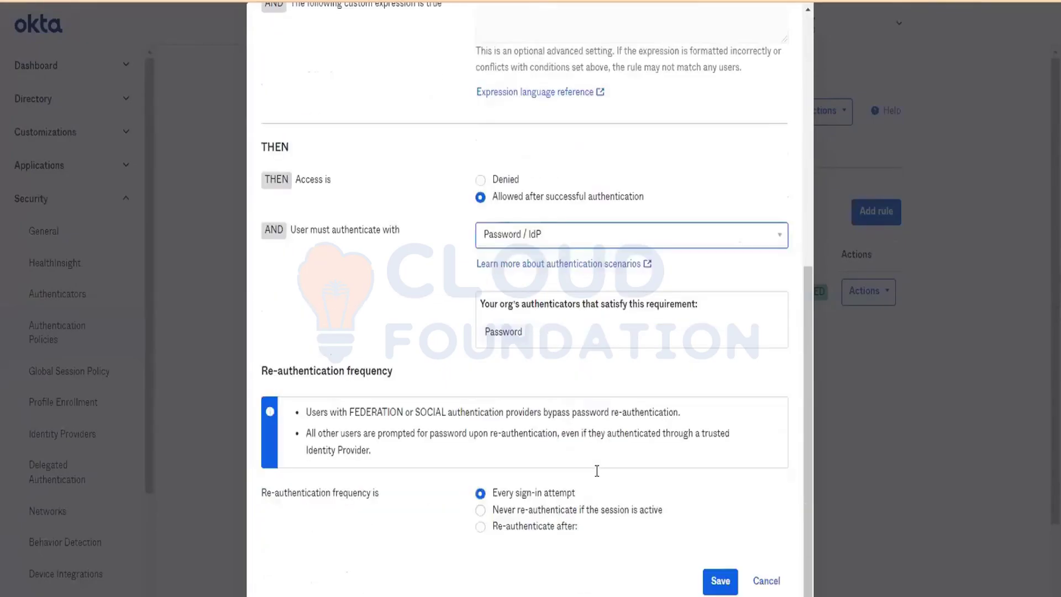
pyautogui.click(721, 582)
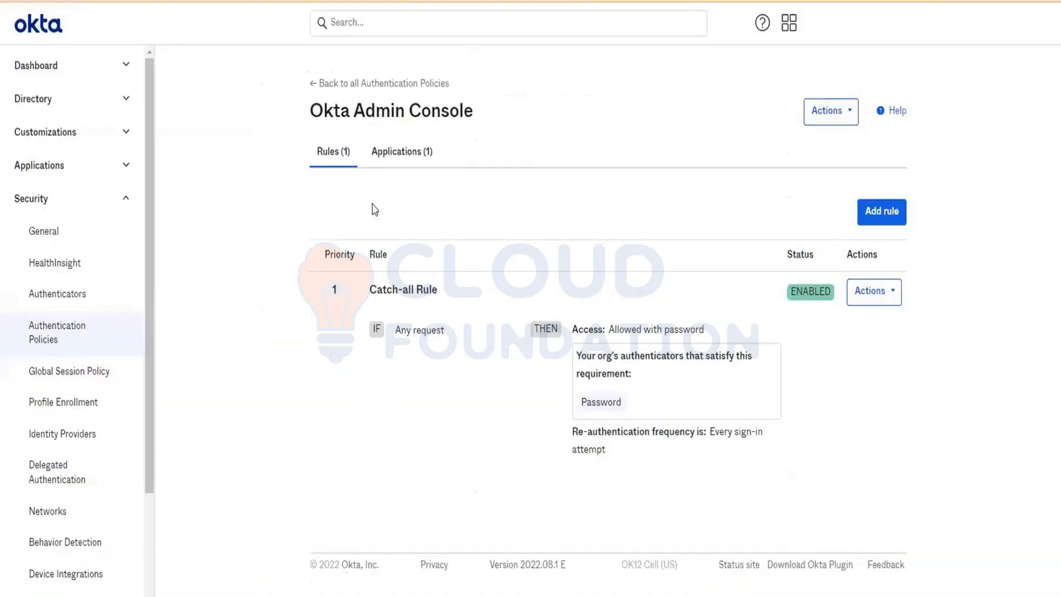
# Step: Review the Catch-all Rule of the IAMShowcase App policy and return to the authentication policies list
pyautogui.click(64, 333)
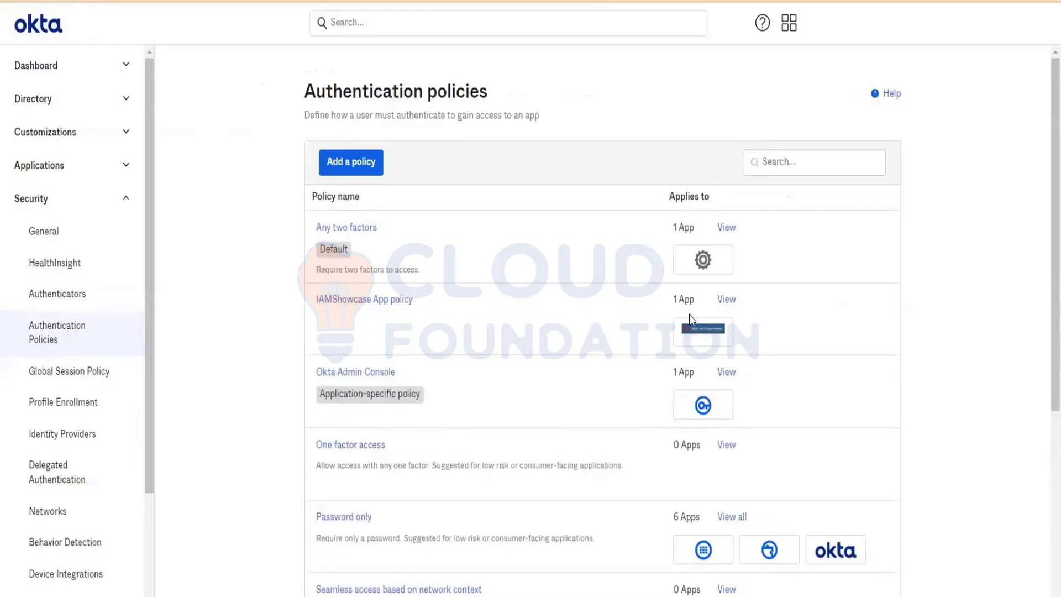
pyautogui.click(372, 302)
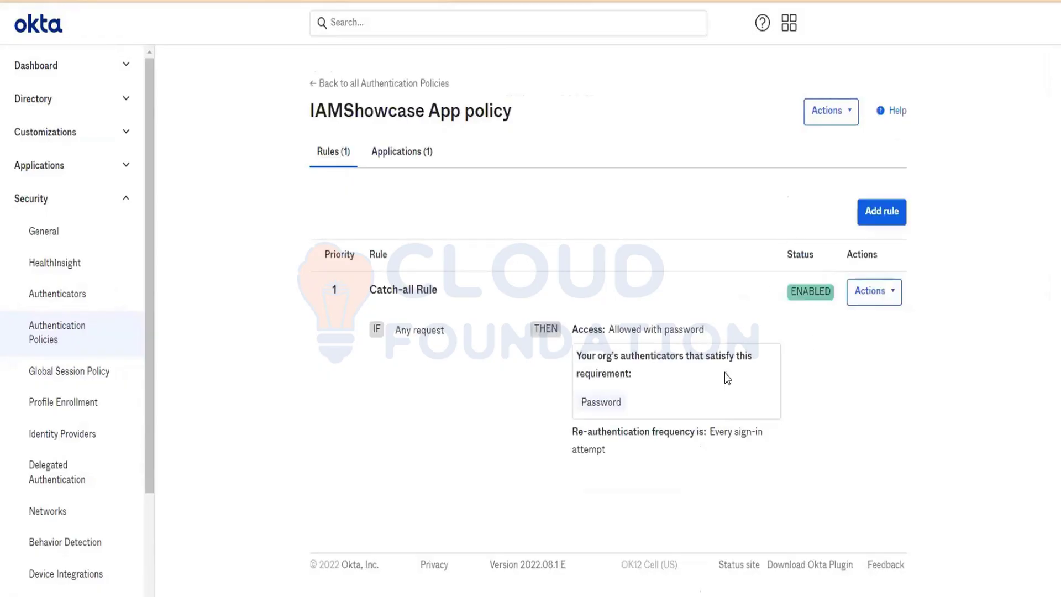
pyautogui.click(75, 354)
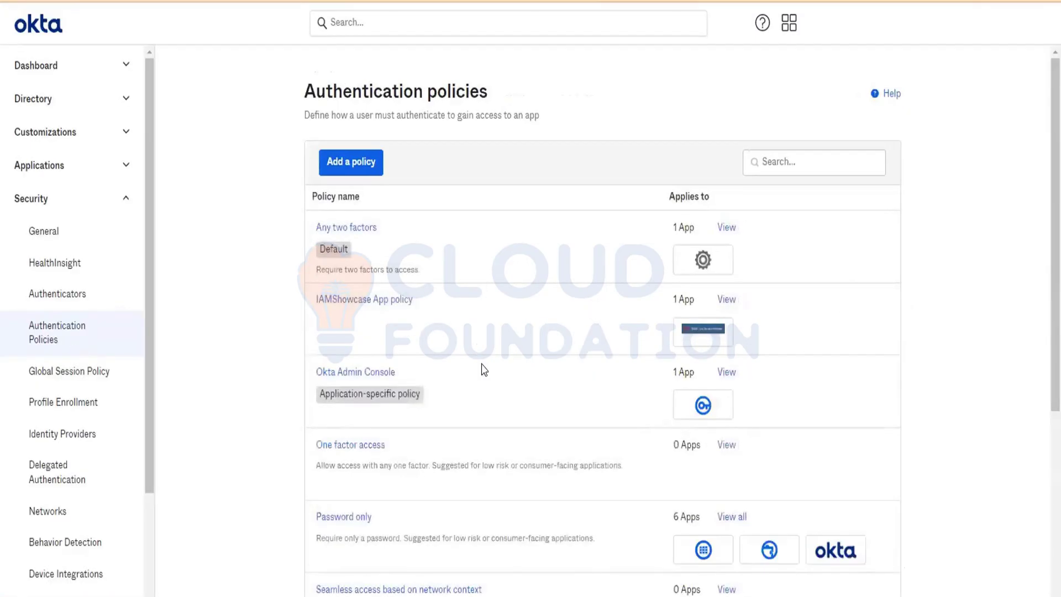
# Step: Edit the ZoomApp policy's Catch-all Rule so users authenticate with Password / IdP only, and save the rule
pyautogui.scroll(-5, 481, 365)
pyautogui.click(339, 431)
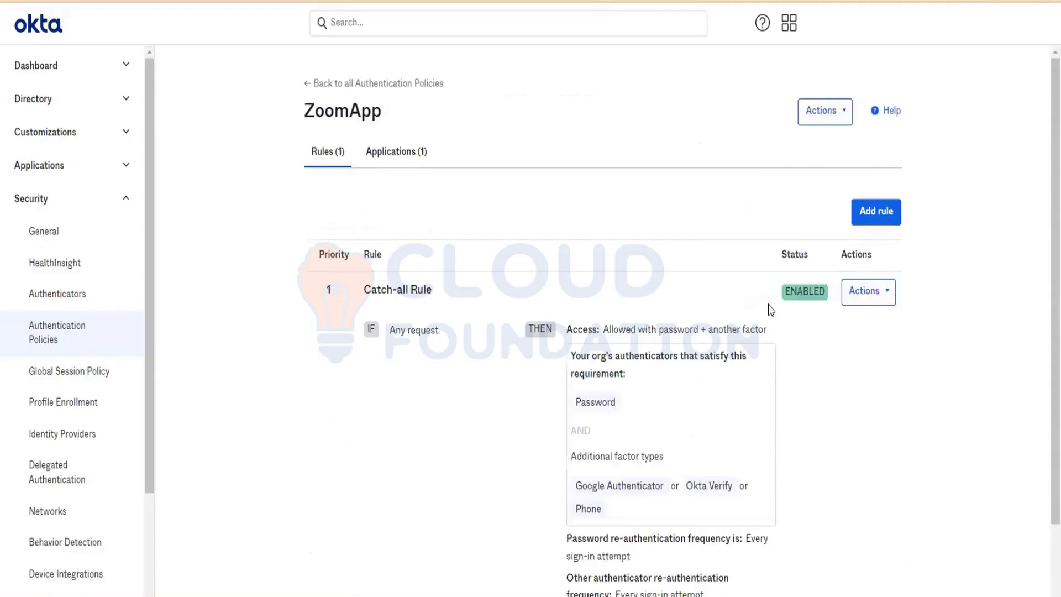
pyautogui.click(865, 290)
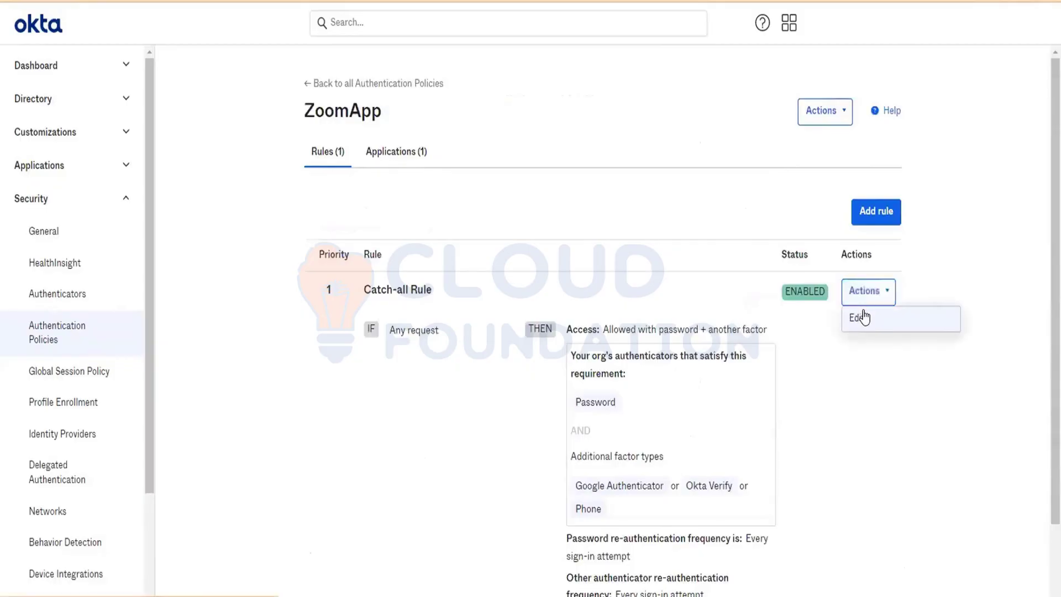
pyautogui.click(863, 316)
pyautogui.scroll(-7, 577, 476)
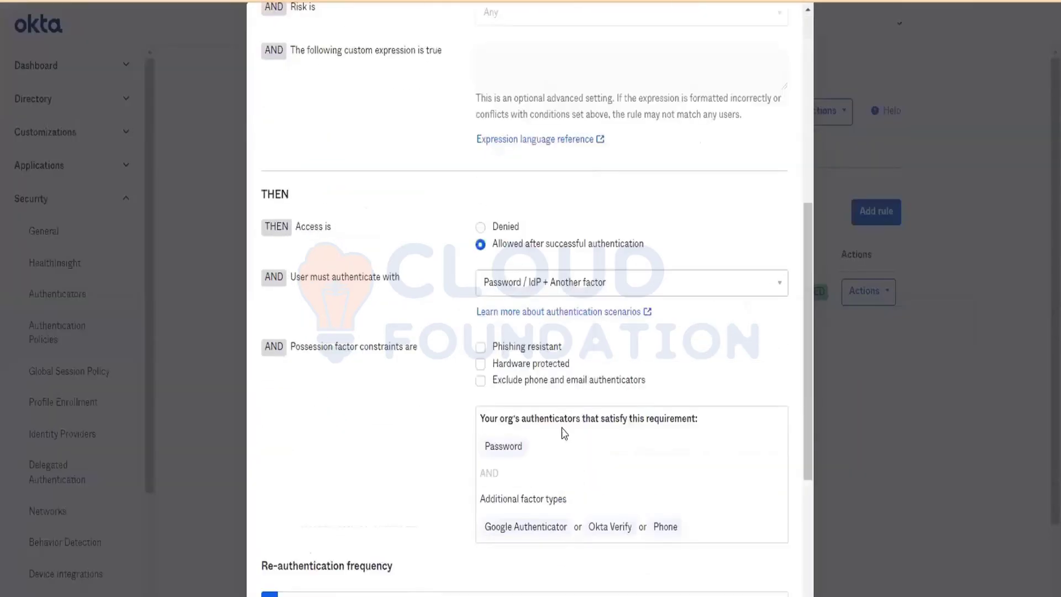
pyautogui.click(531, 282)
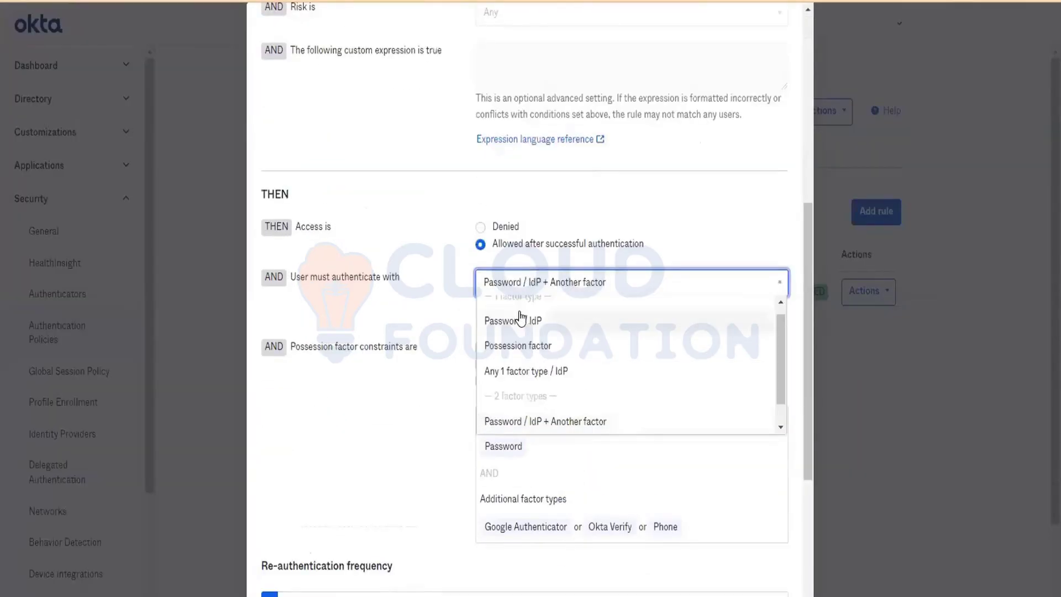
pyautogui.click(522, 316)
pyautogui.scroll(-1, 663, 418)
pyautogui.click(734, 579)
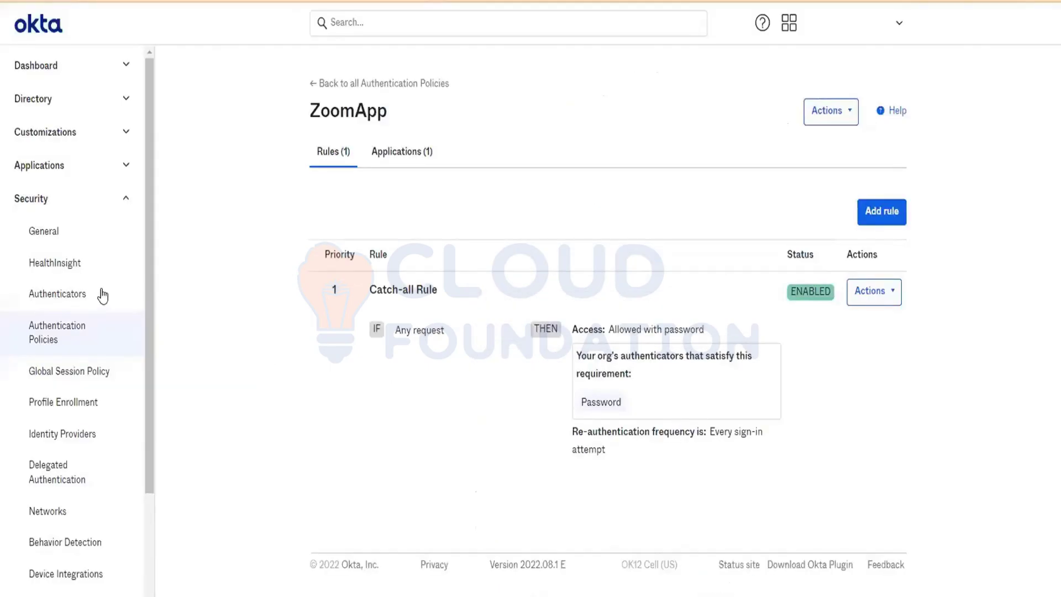
# Step: Review the full list of authentication policies and the apps each one applies to
pyautogui.click(59, 333)
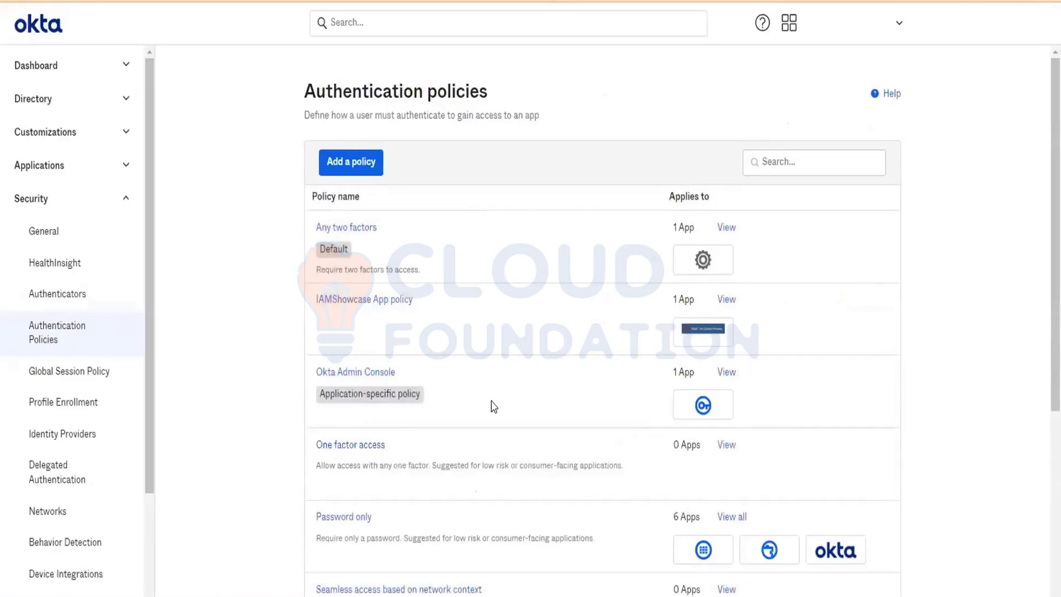
pyautogui.scroll(-3, 493, 407)
pyautogui.scroll(-2, 494, 406)
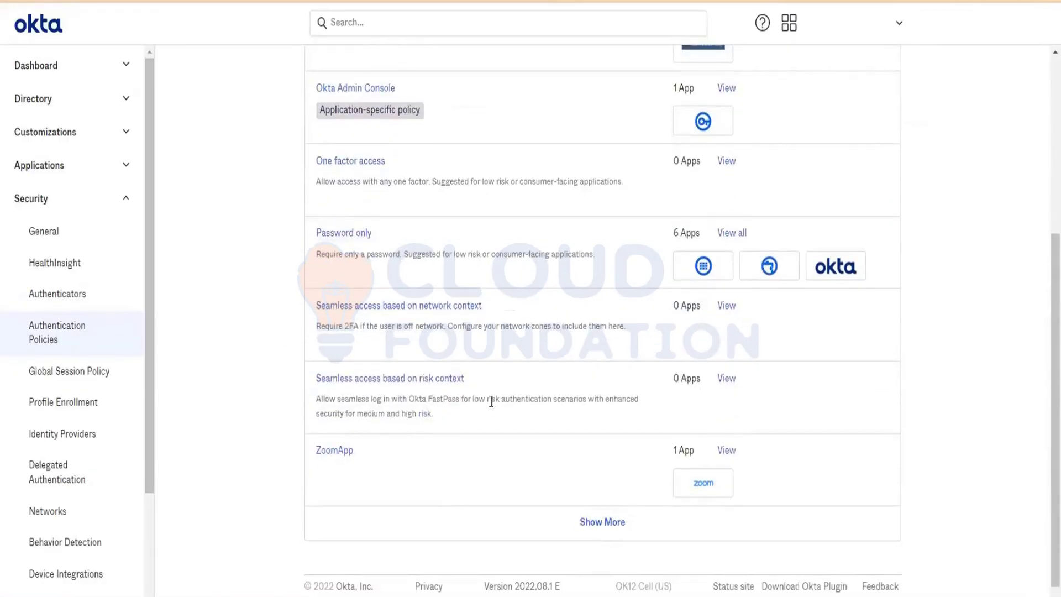
pyautogui.scroll(5, 492, 402)
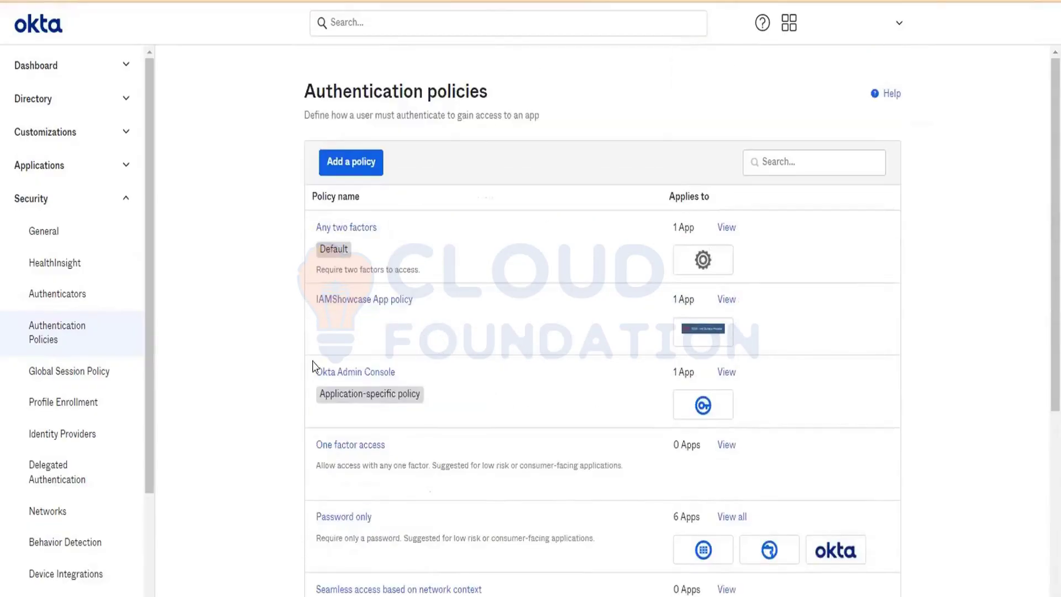
# Step: Create a global session policy named "Global policy", assign it to the Everyone group, and proceed to adding its rule
pyautogui.click(91, 371)
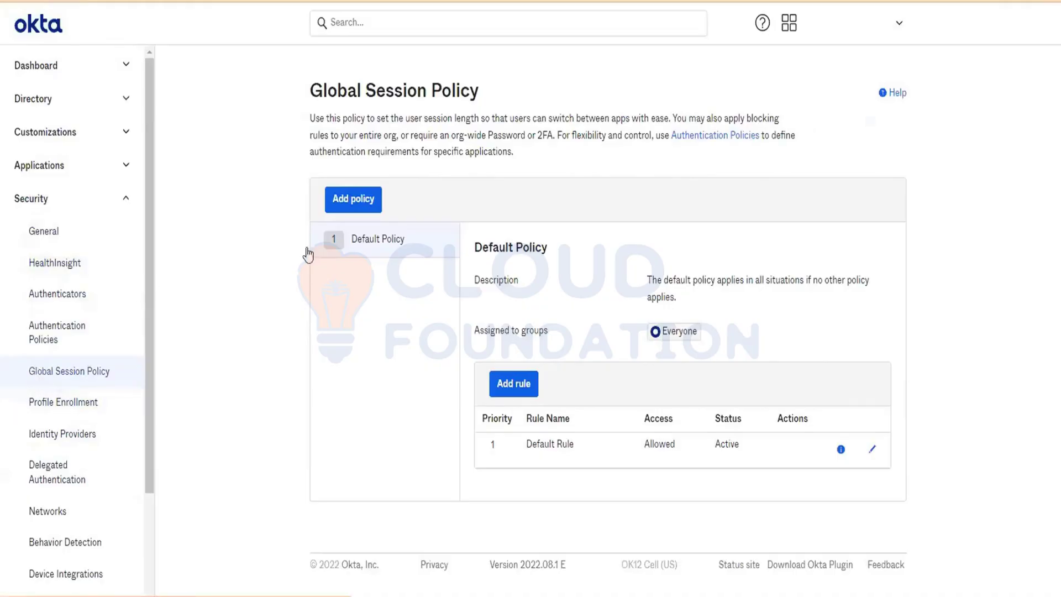
pyautogui.click(353, 203)
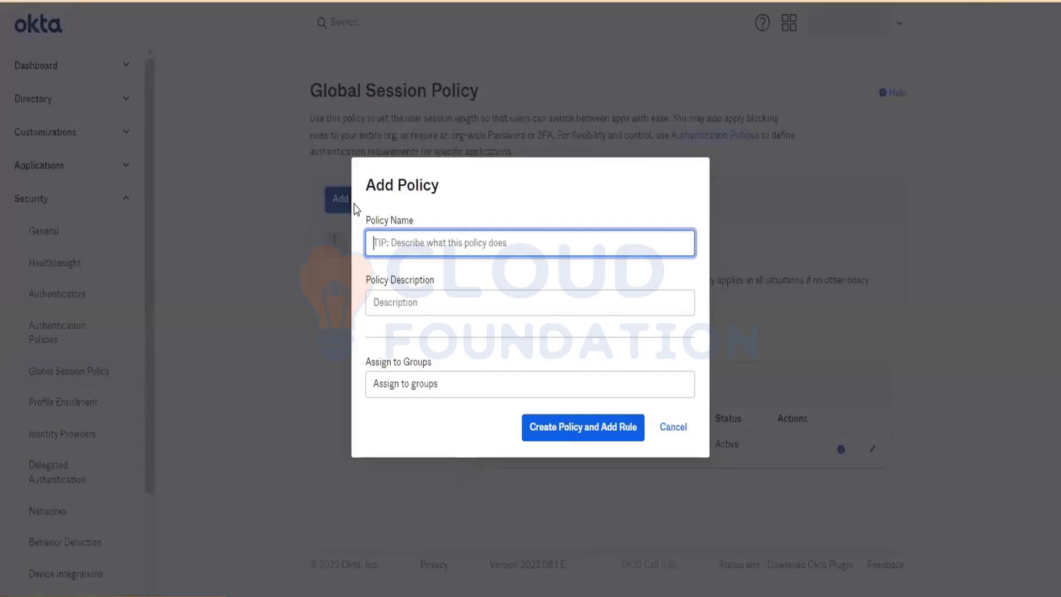
pyautogui.write('Glob')
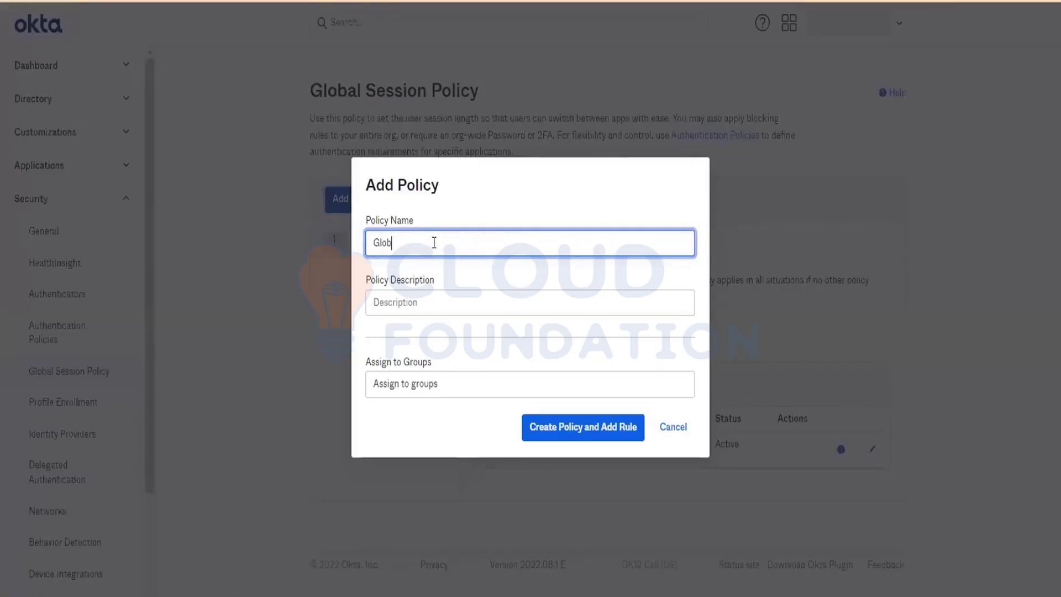
pyautogui.write('la policy')
pyautogui.click(413, 376)
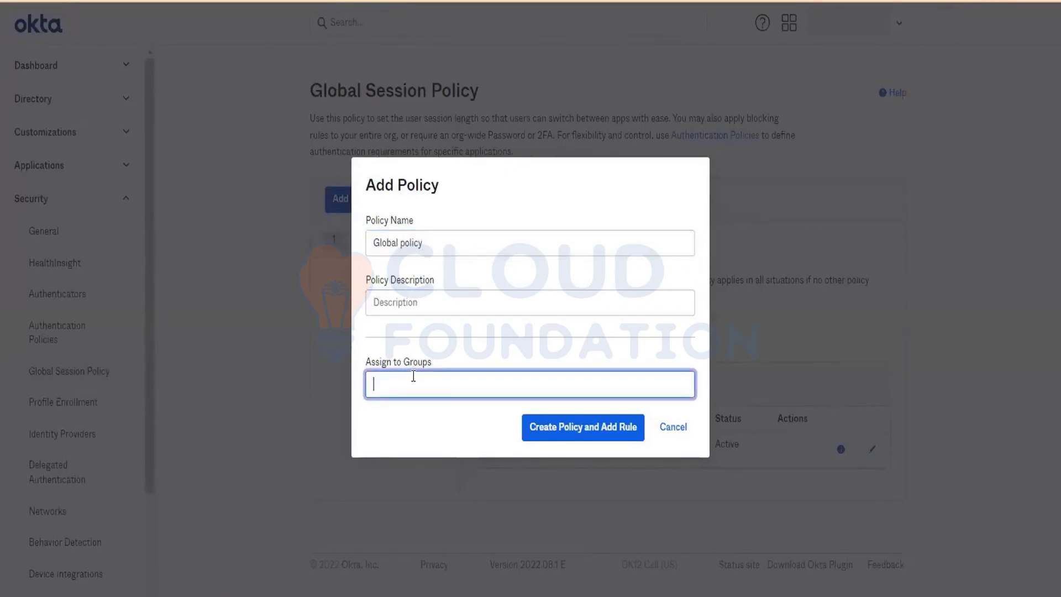
pyautogui.write('every')
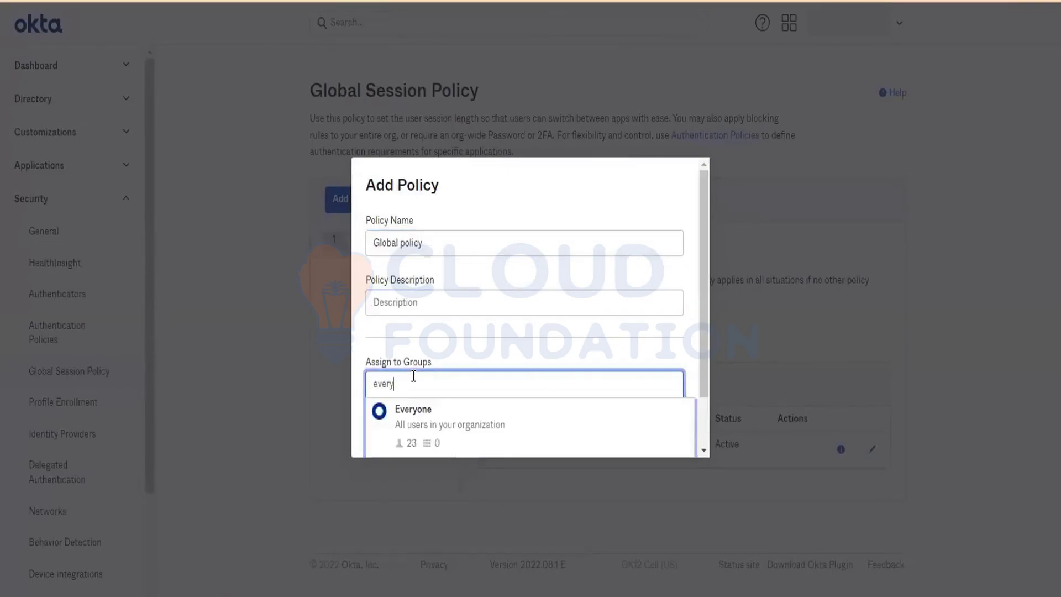
pyautogui.click(436, 434)
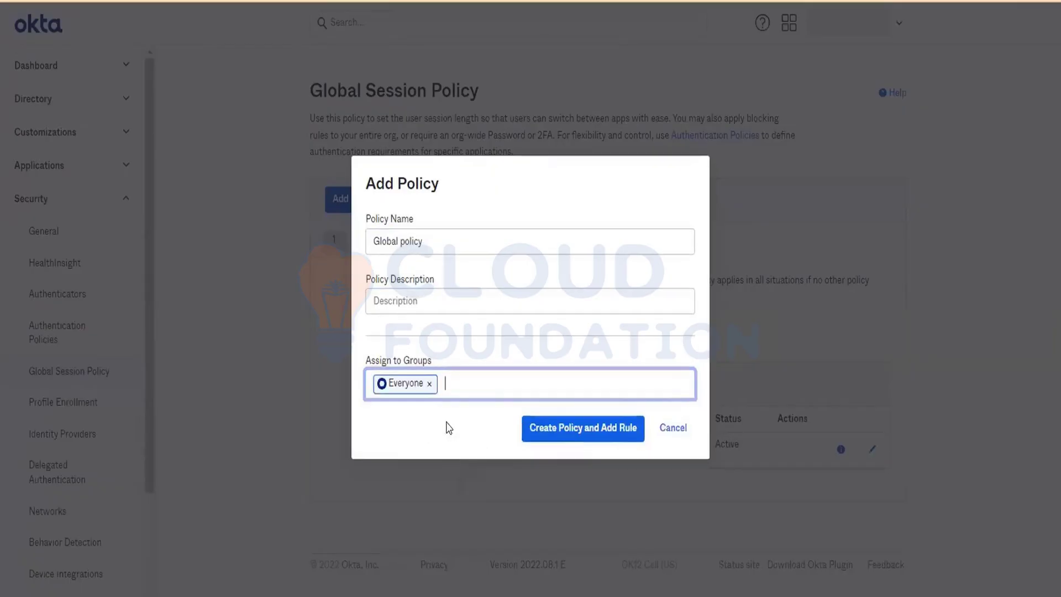
pyautogui.click(587, 432)
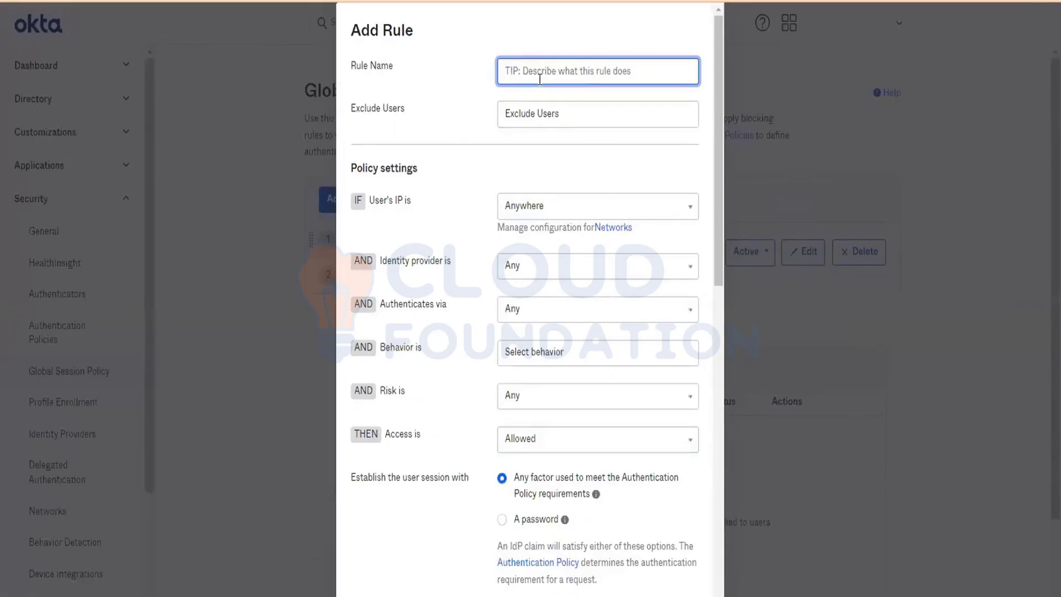
# Step: Create a rule named "Everyone" for Global policy, keeping the user's IP at Anywhere and making multifactor authentication Required
pyautogui.write('Everyone')
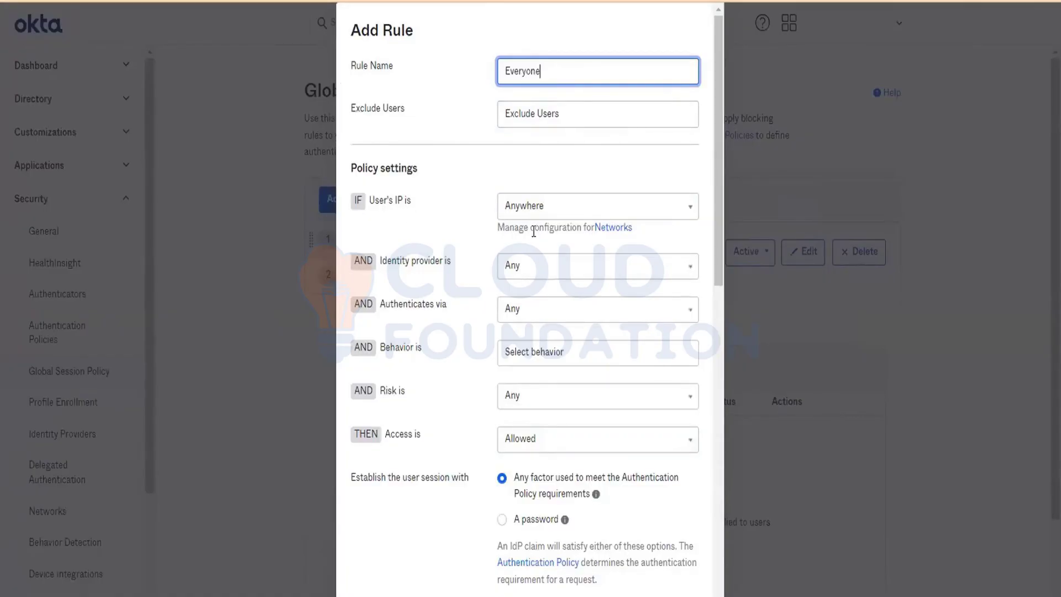
pyautogui.click(532, 213)
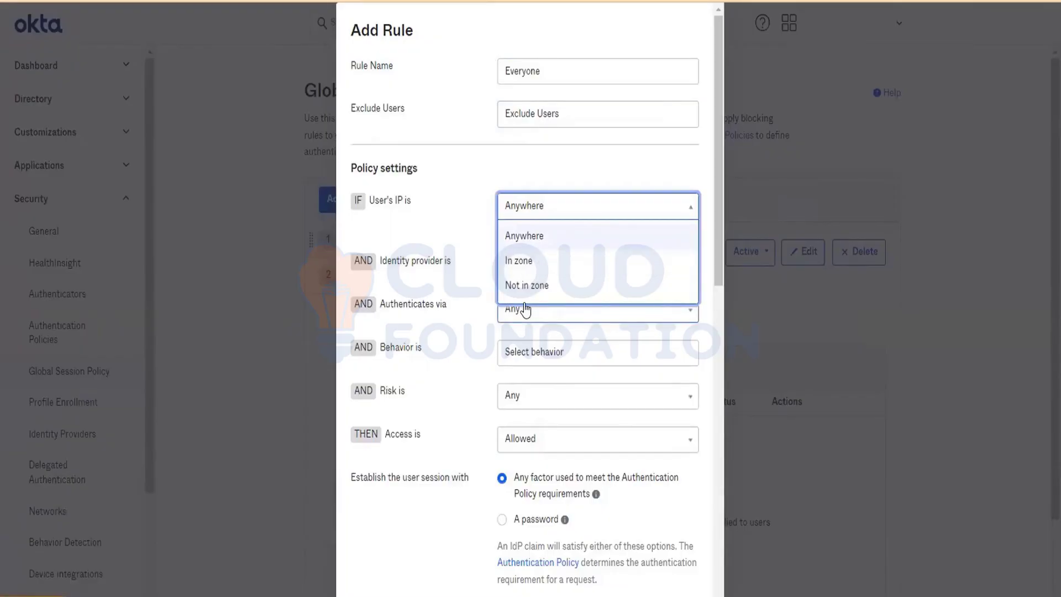
pyautogui.click(406, 337)
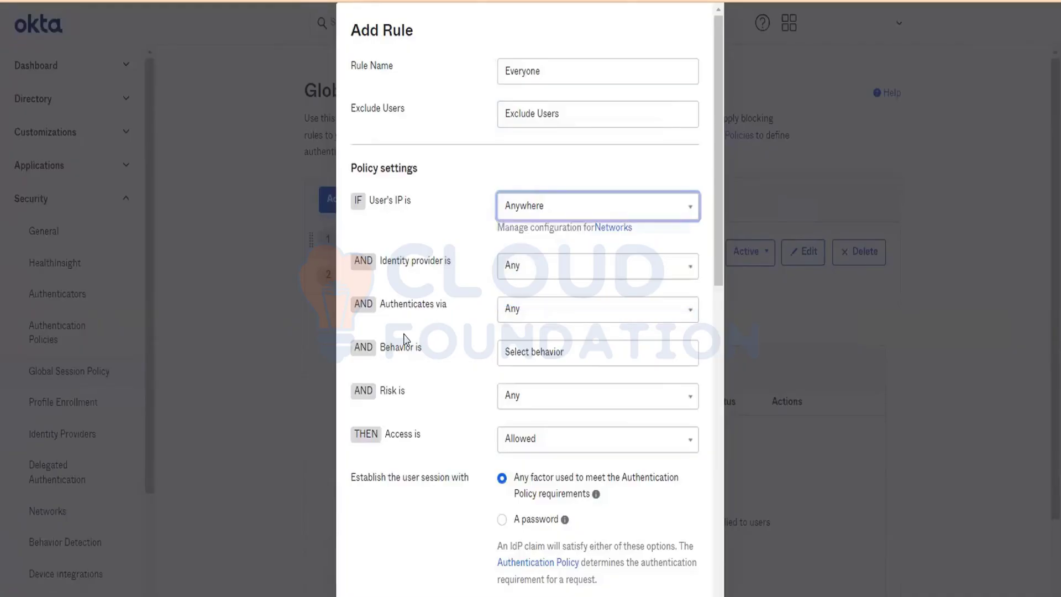
pyautogui.scroll(-3, 417, 296)
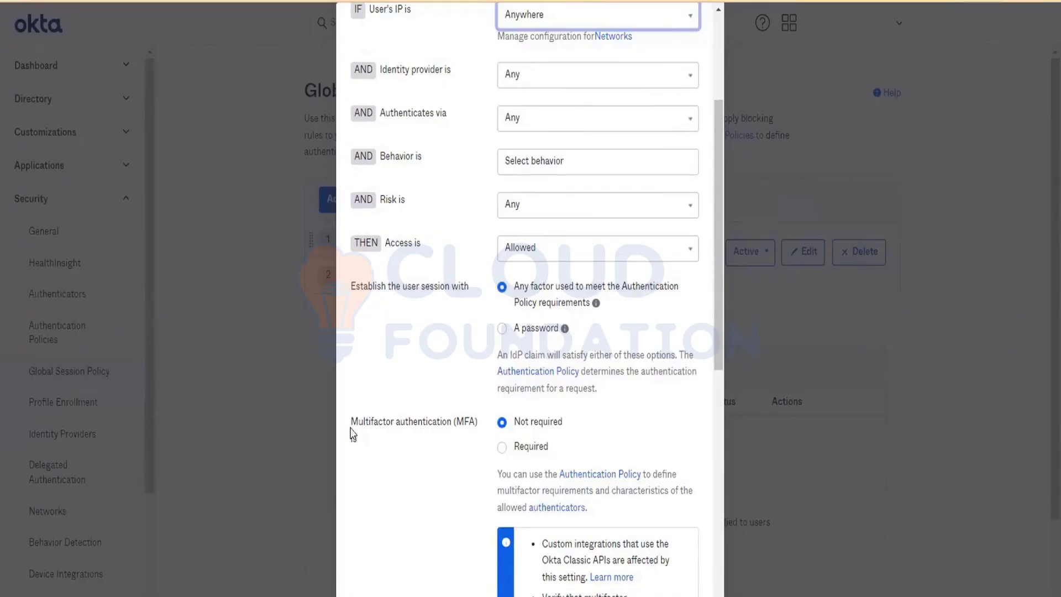
pyautogui.click(501, 447)
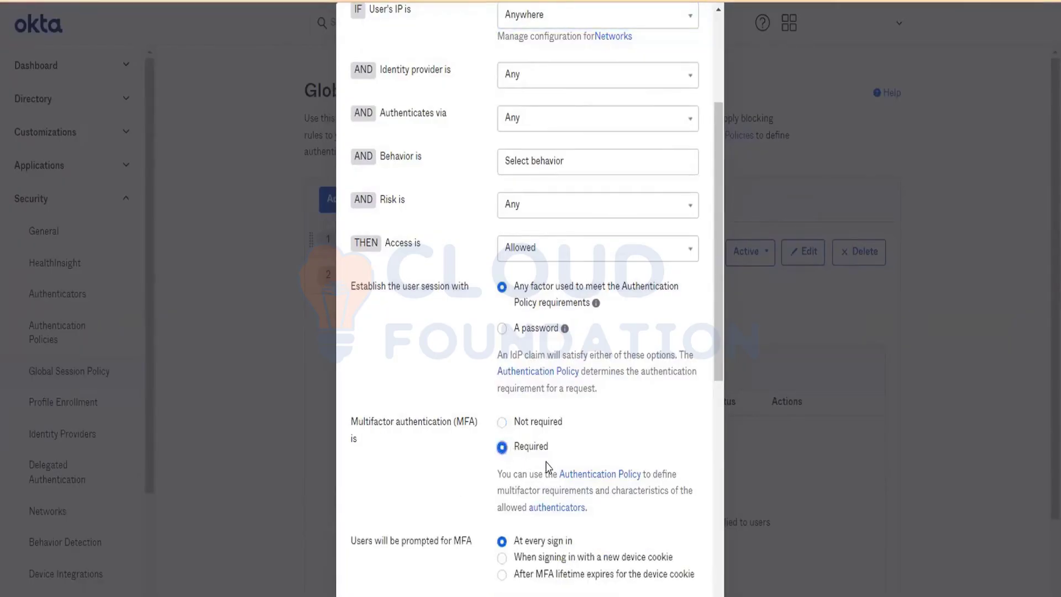
pyautogui.scroll(-4, 545, 465)
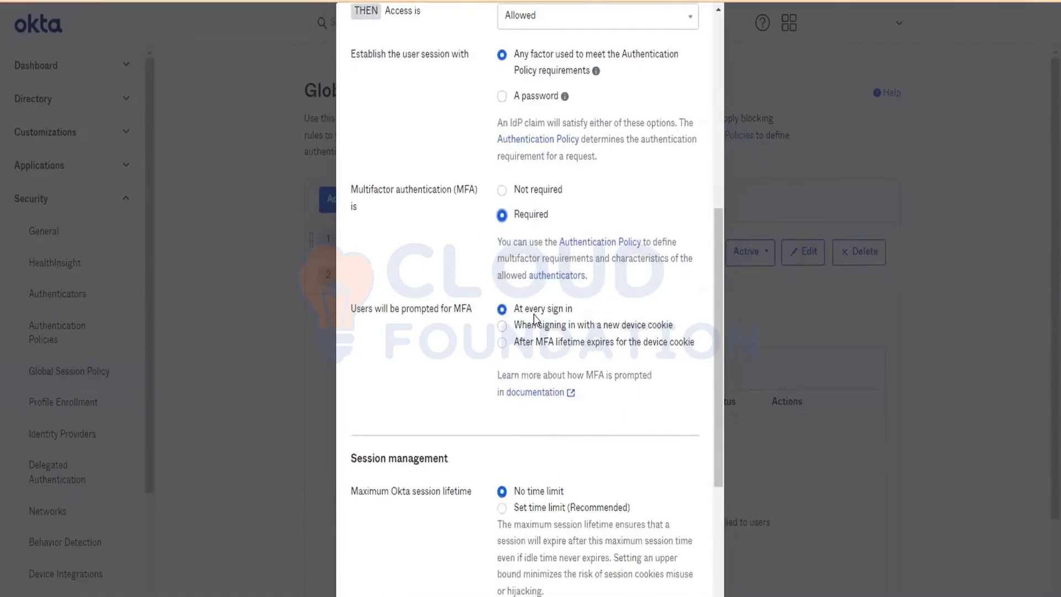
pyautogui.scroll(-4, 534, 320)
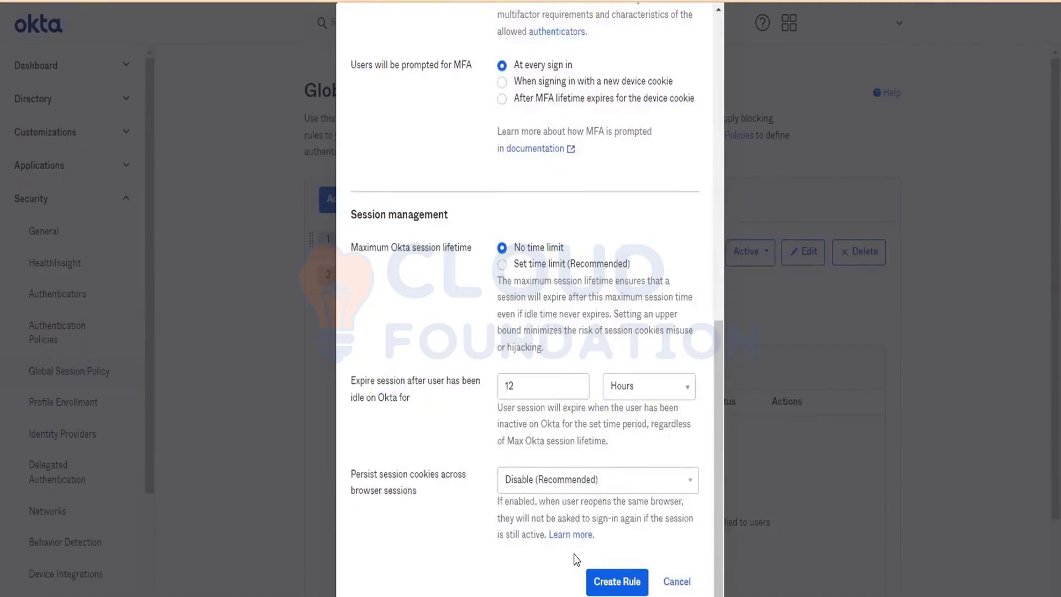
pyautogui.click(599, 577)
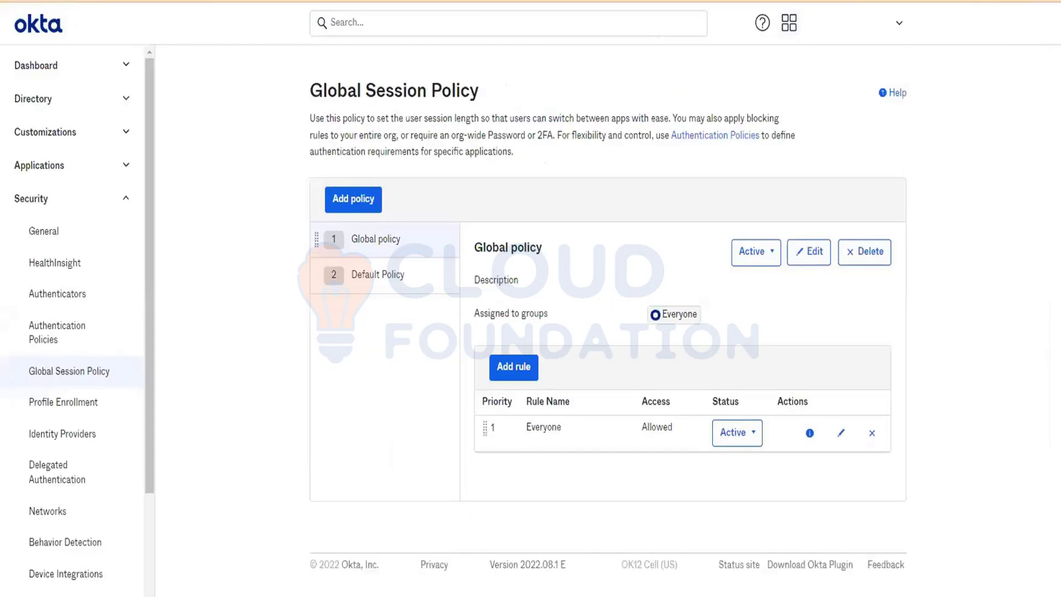
# Step: Switch to the OKTA_Training_Core presentation in PowerPoint and look back through the earlier topic slides
pyautogui.hotkey('alt', 'f')
pyautogui.click(934, 43)
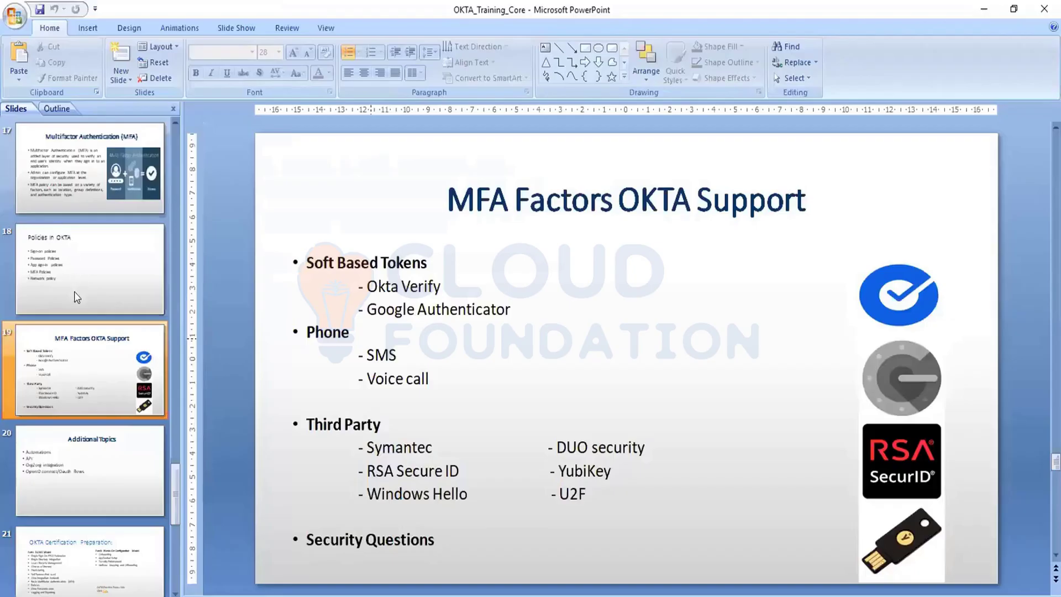
pyautogui.scroll(4, 58, 177)
pyautogui.click(145, 358)
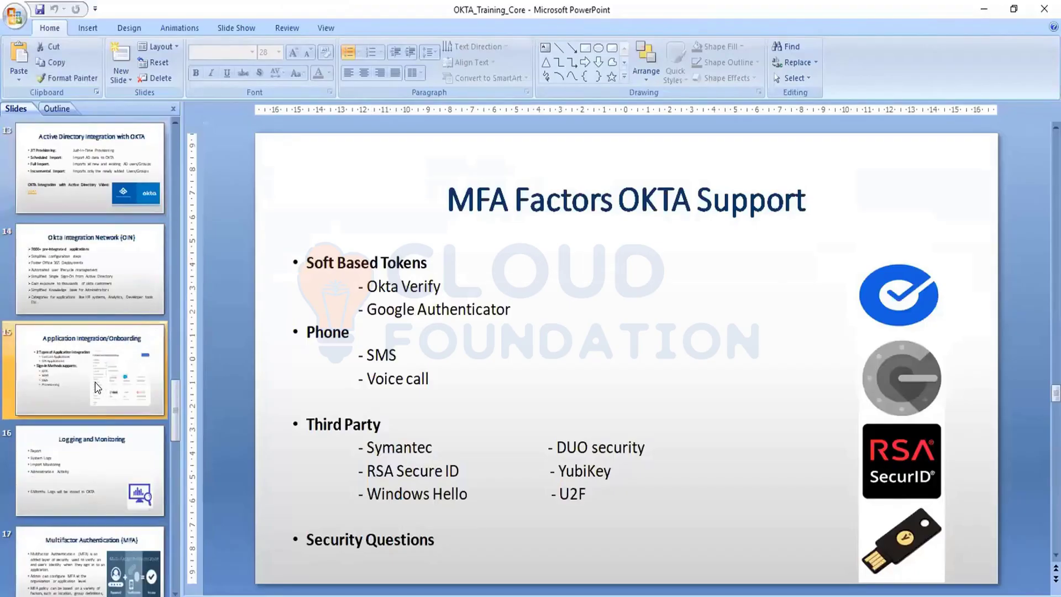
# Step: Switch to the training notes in Notepad++ and enter "Rockstar okta plugin, MFA in okta, Factors avaliable in okta," on the Day 12 line
pyautogui.hotkey('alt', 'Tab')
pyautogui.write('Ro')
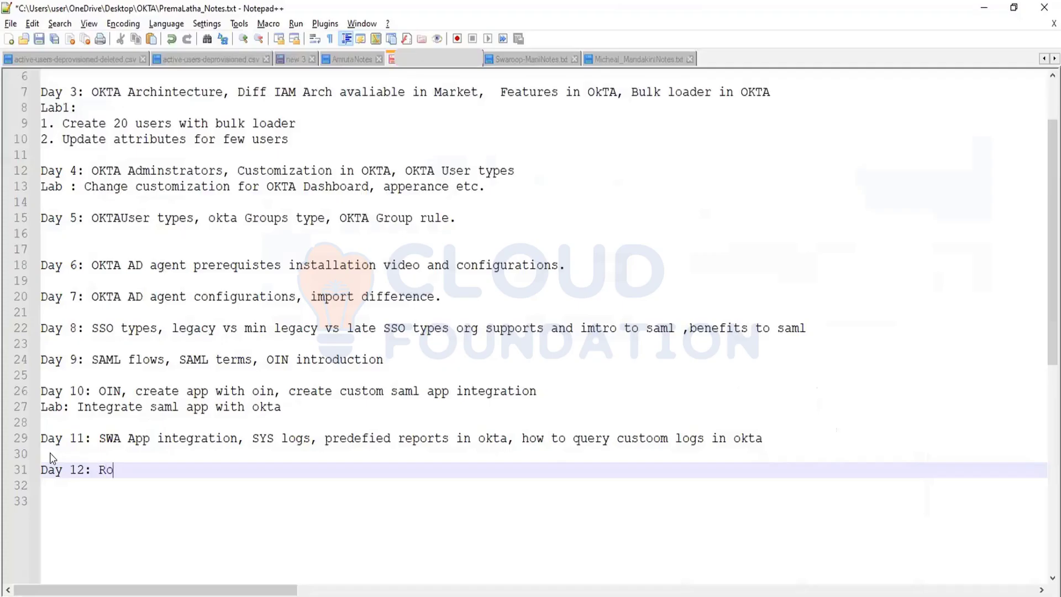
pyautogui.write('ckstar okta plu')
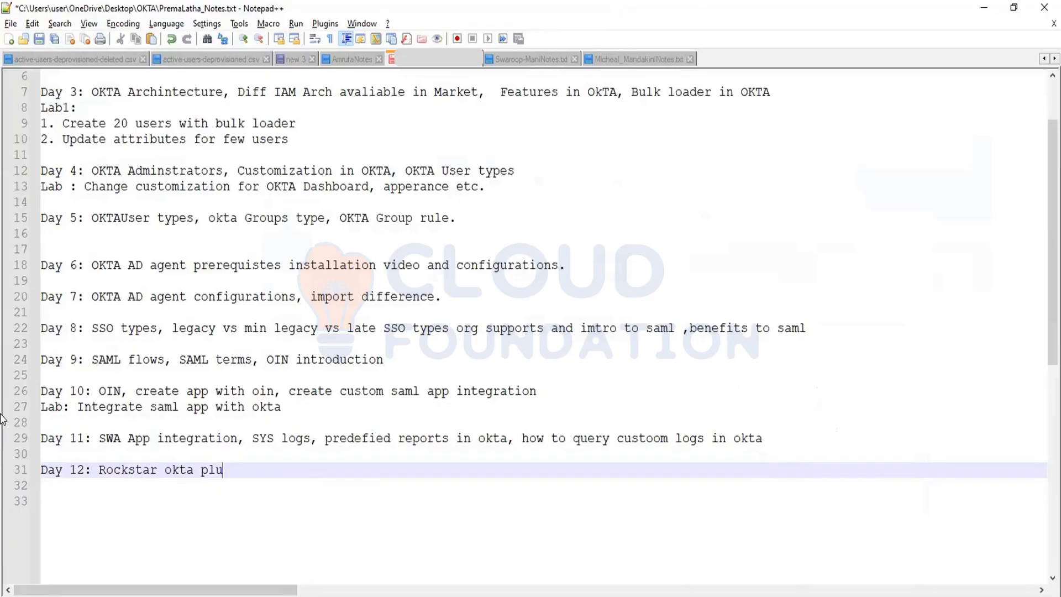
pyautogui.write('gin, MFA in okta, ')
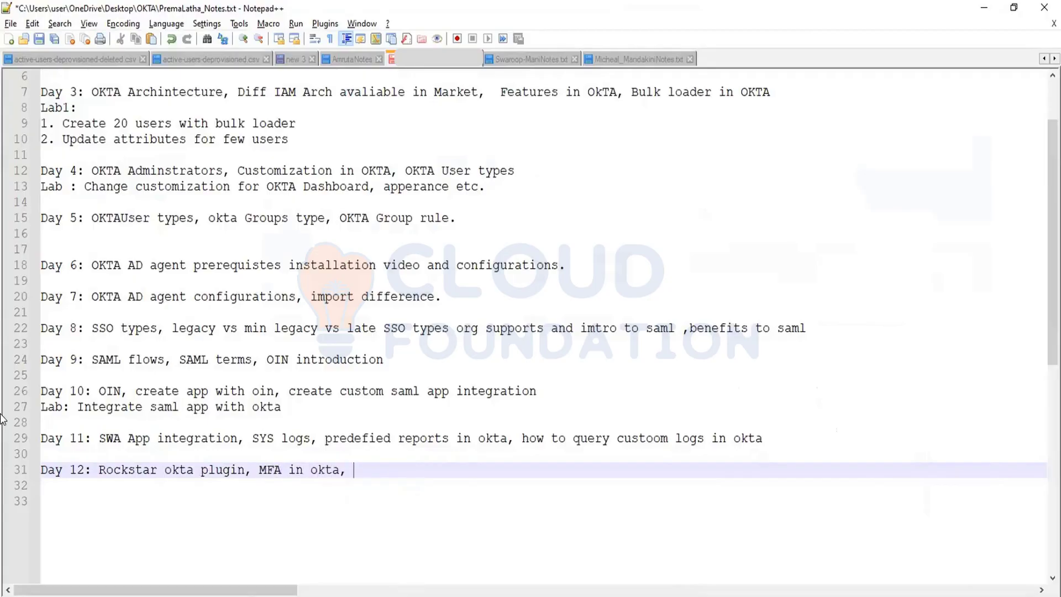
pyautogui.write('Factors ava')
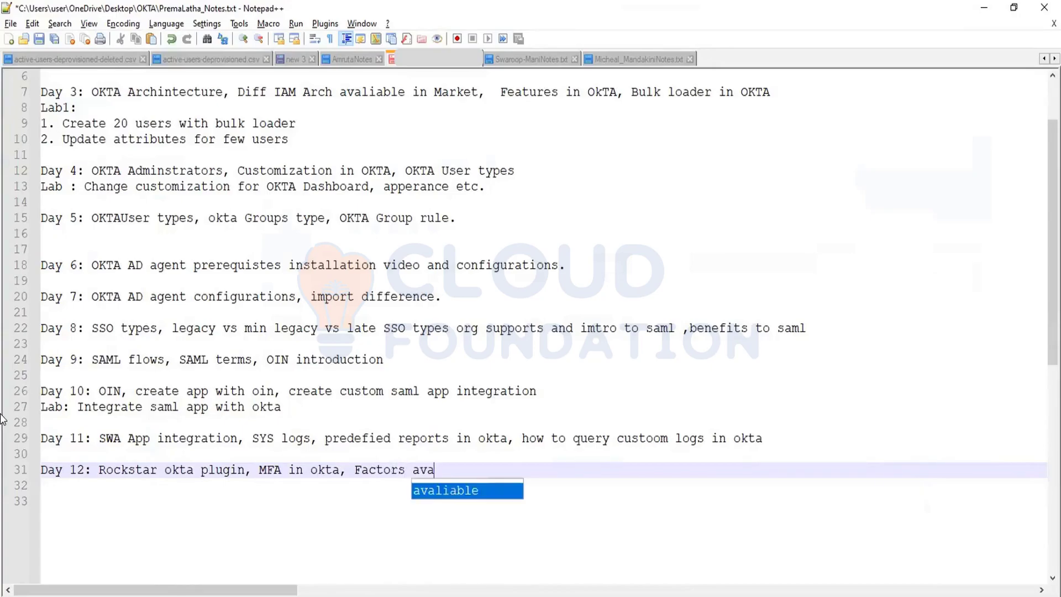
pyautogui.write('l')
pyautogui.press('Return')
pyautogui.write('in lk')
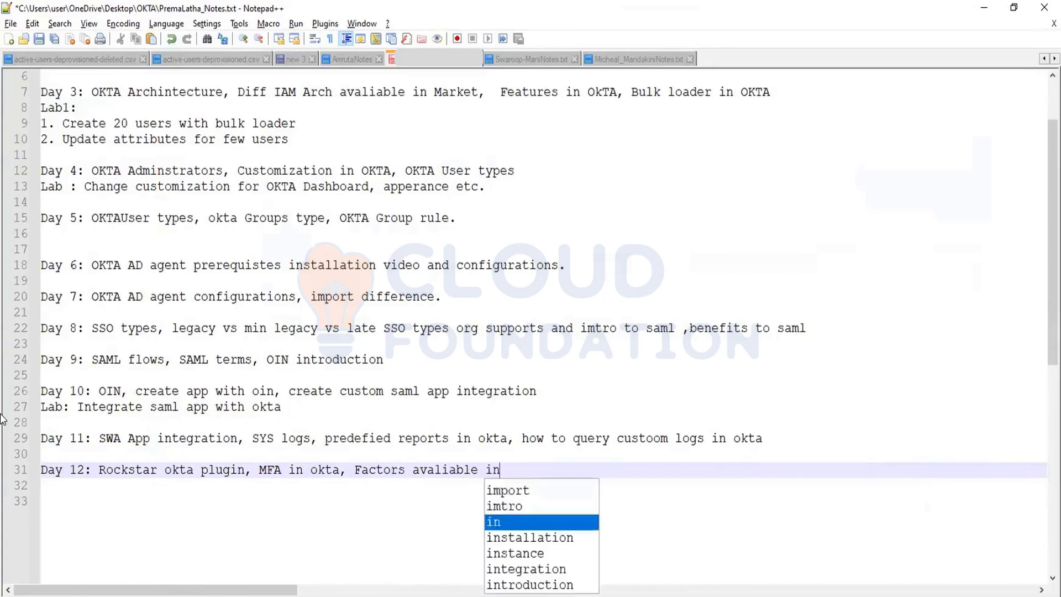
pyautogui.press('BackSpace')
pyautogui.press('BackSpace')
pyautogui.write('okta, ')
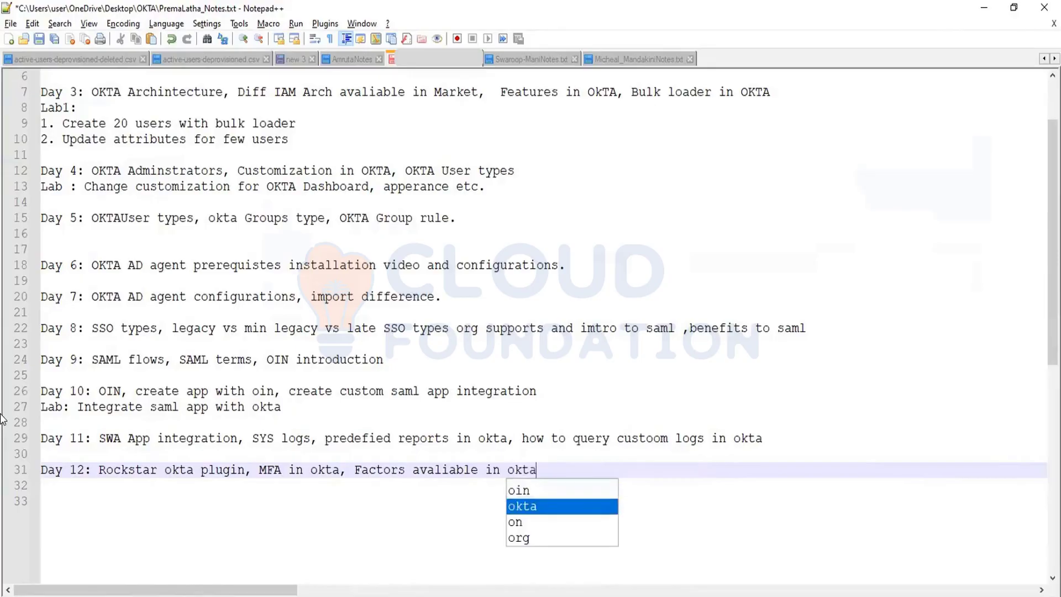
# Step: Append "Global session policy in okta, App based policies in okta for MFA, Factor setup for org." to the Day 12 entry and start a new line
pyautogui.write('Global')
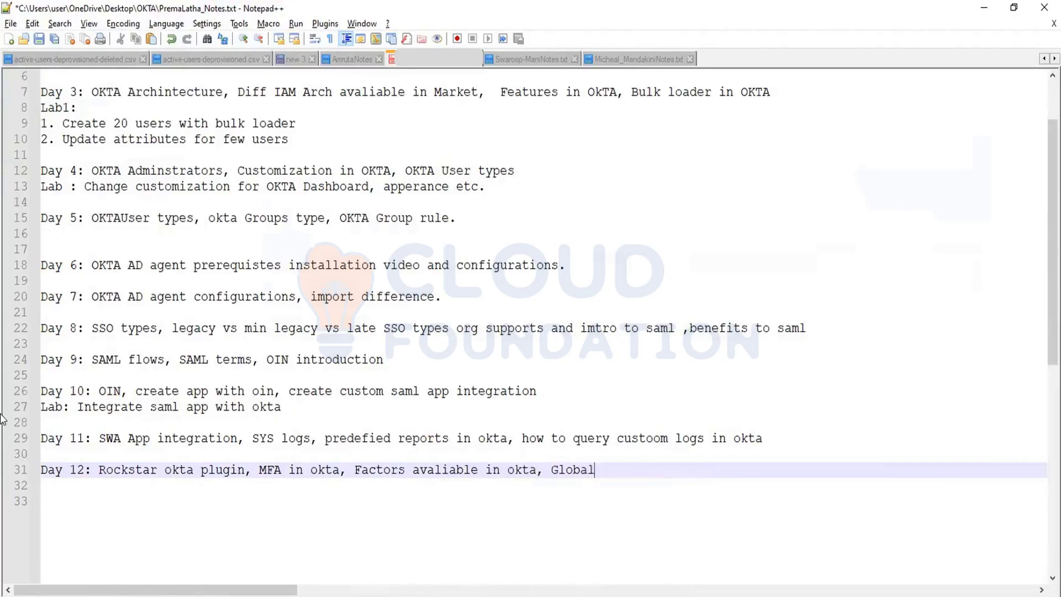
pyautogui.write(' session policy in okta, ')
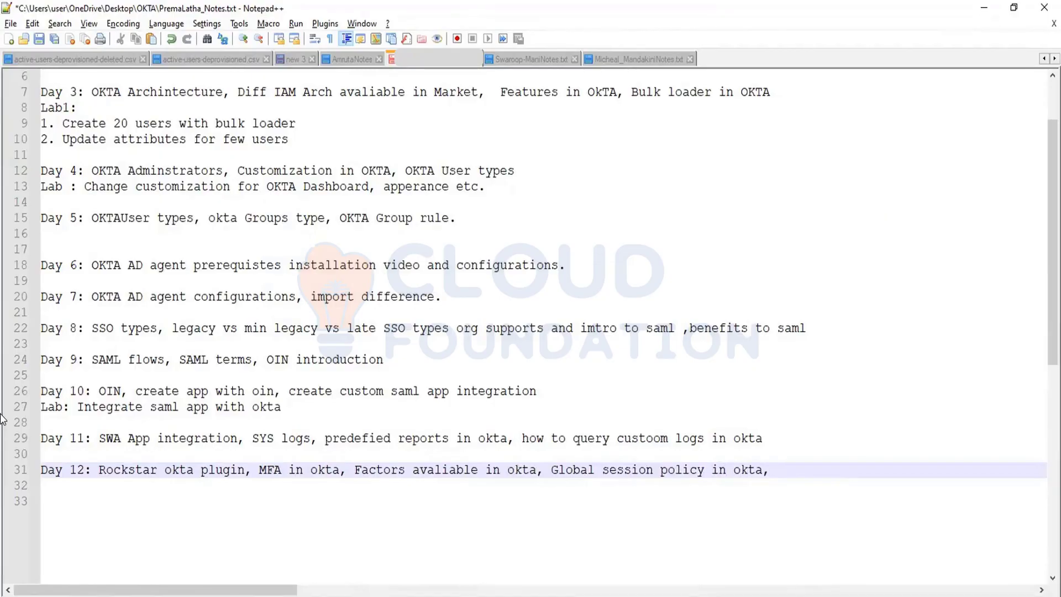
pyautogui.write('App based policies i')
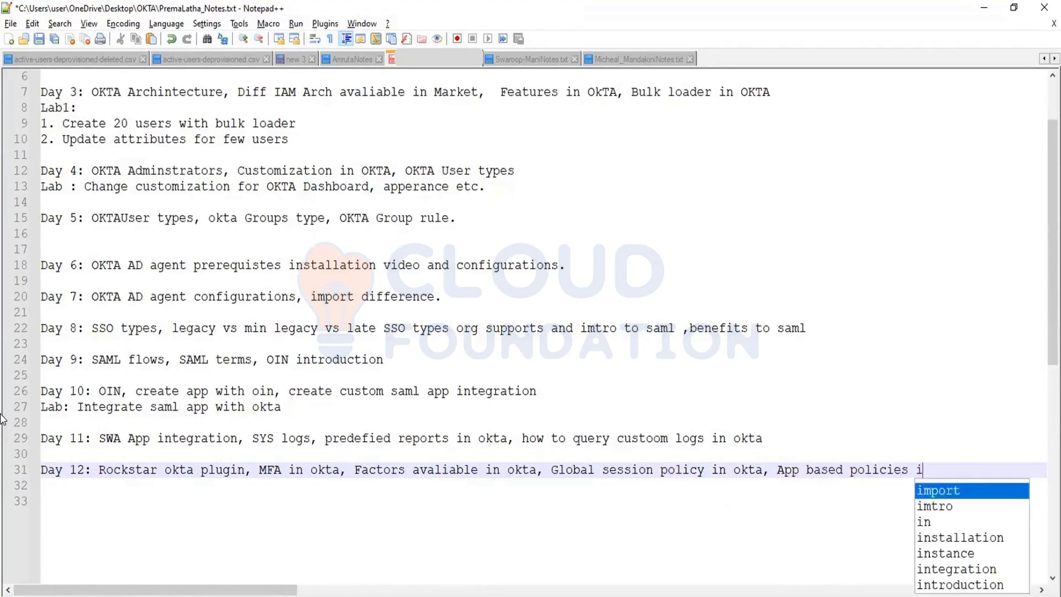
pyautogui.write('n okta for MFA')
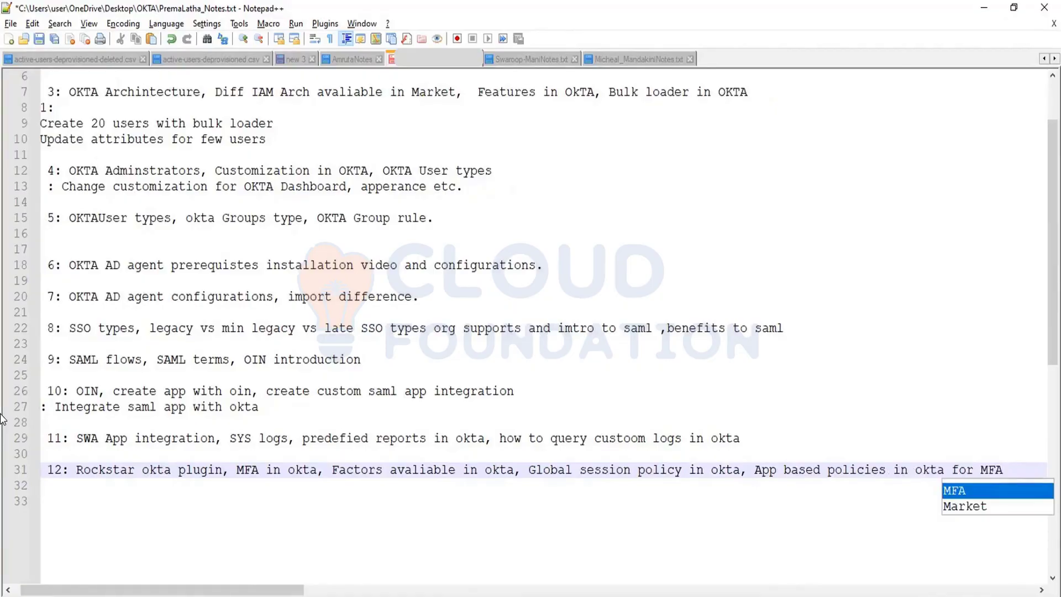
pyautogui.write(', Factor ')
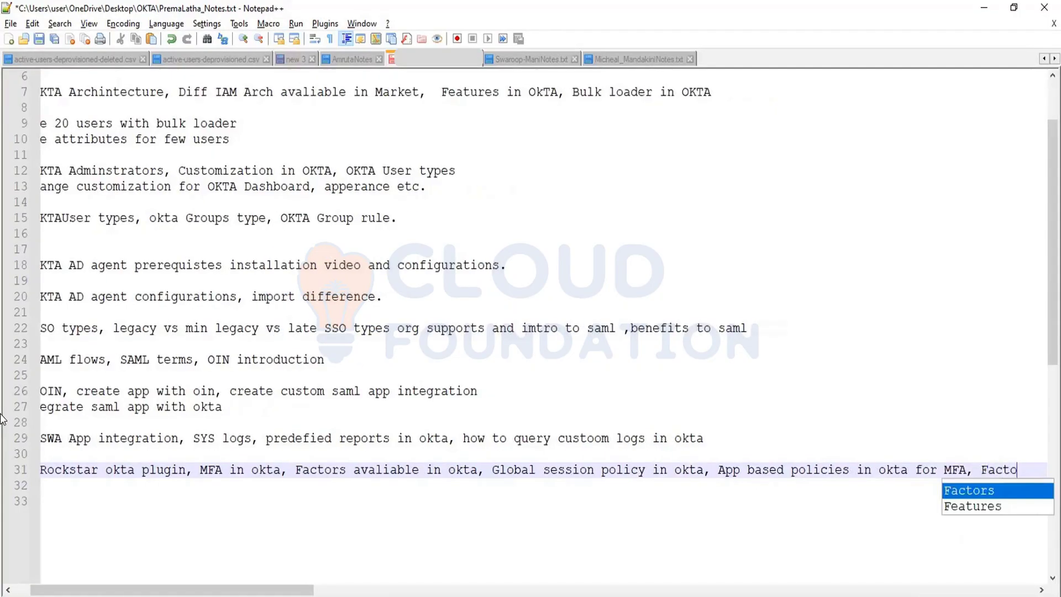
pyautogui.write('set')
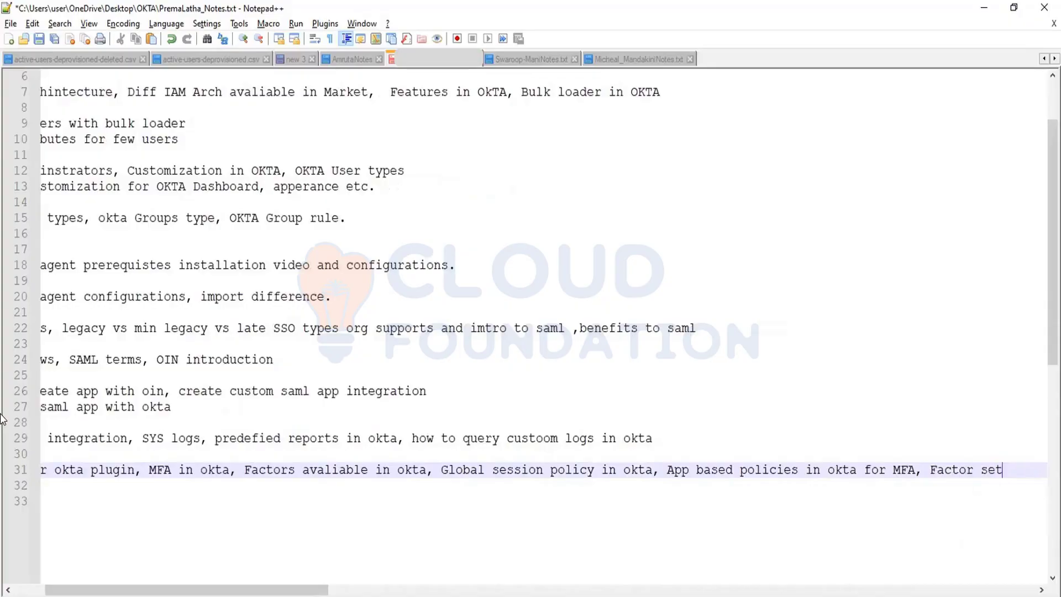
pyautogui.write('up for ')
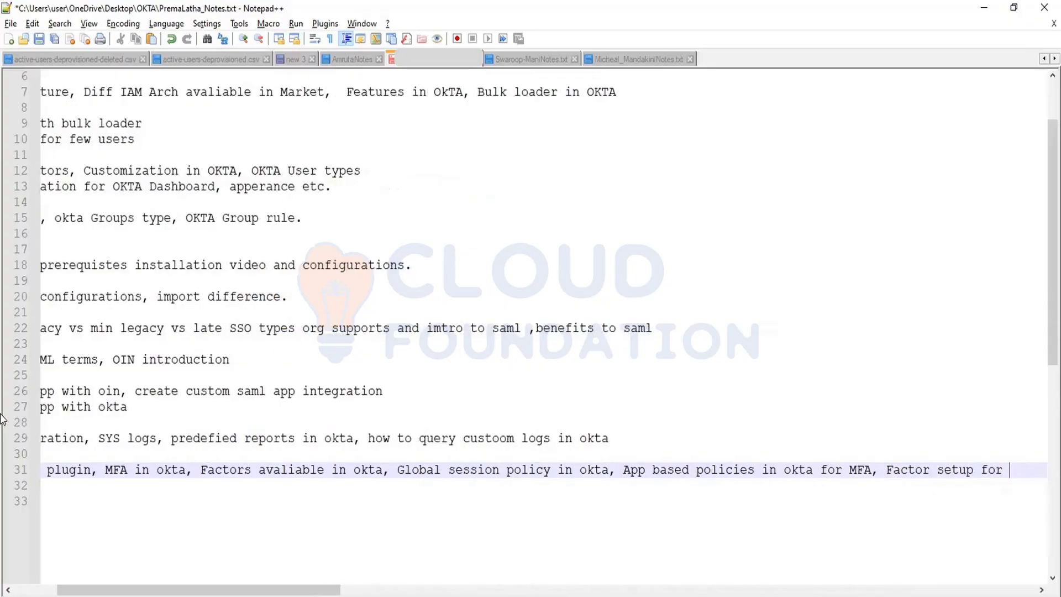
pyautogui.write('org.')
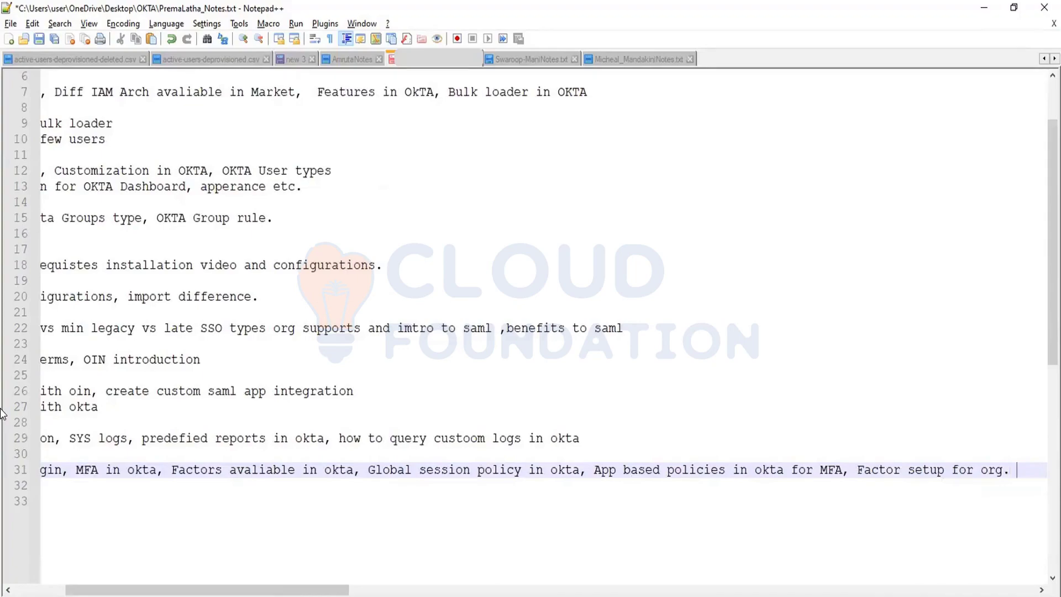
pyautogui.press('Return')
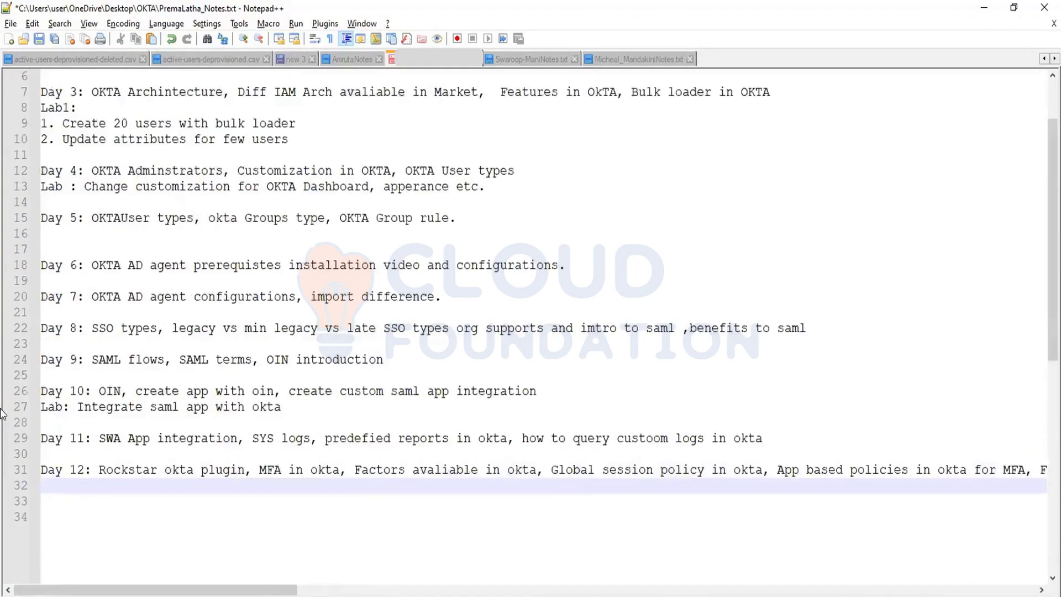